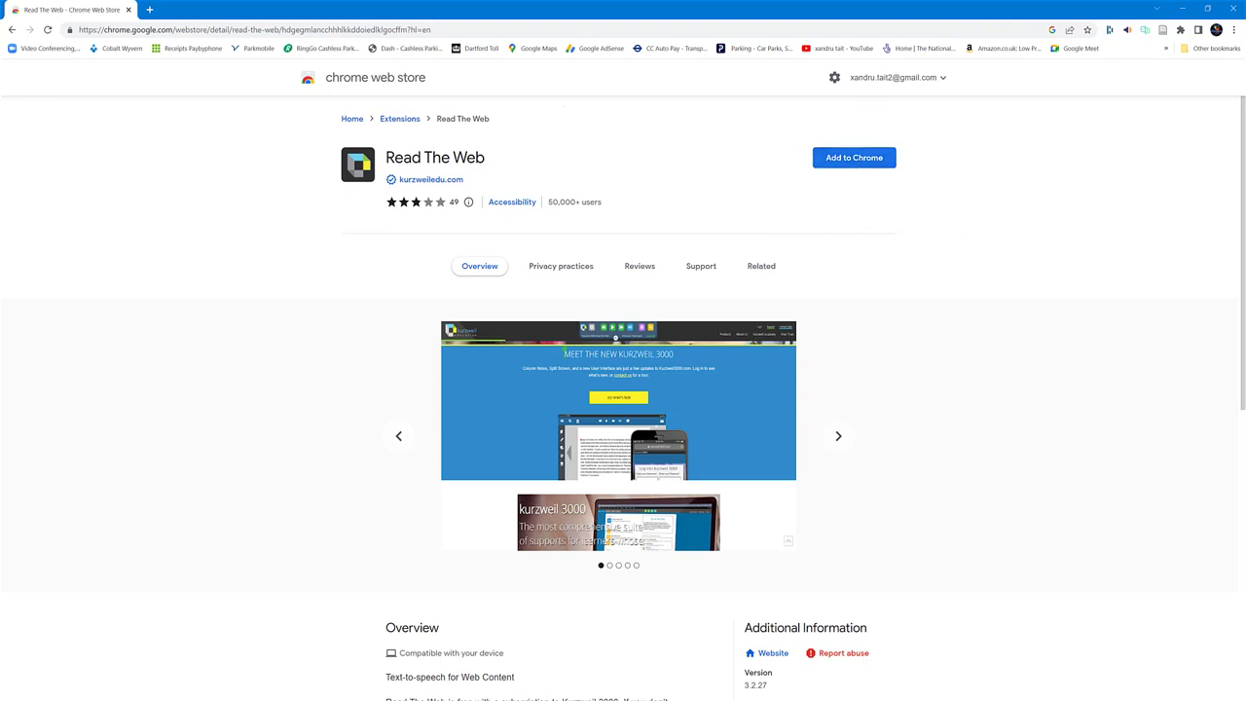
Step: Close the Chrome Web Store browser window and switch to Kurzweil 1000
{"action": "left_click", "coordinate": [1236, 8]}
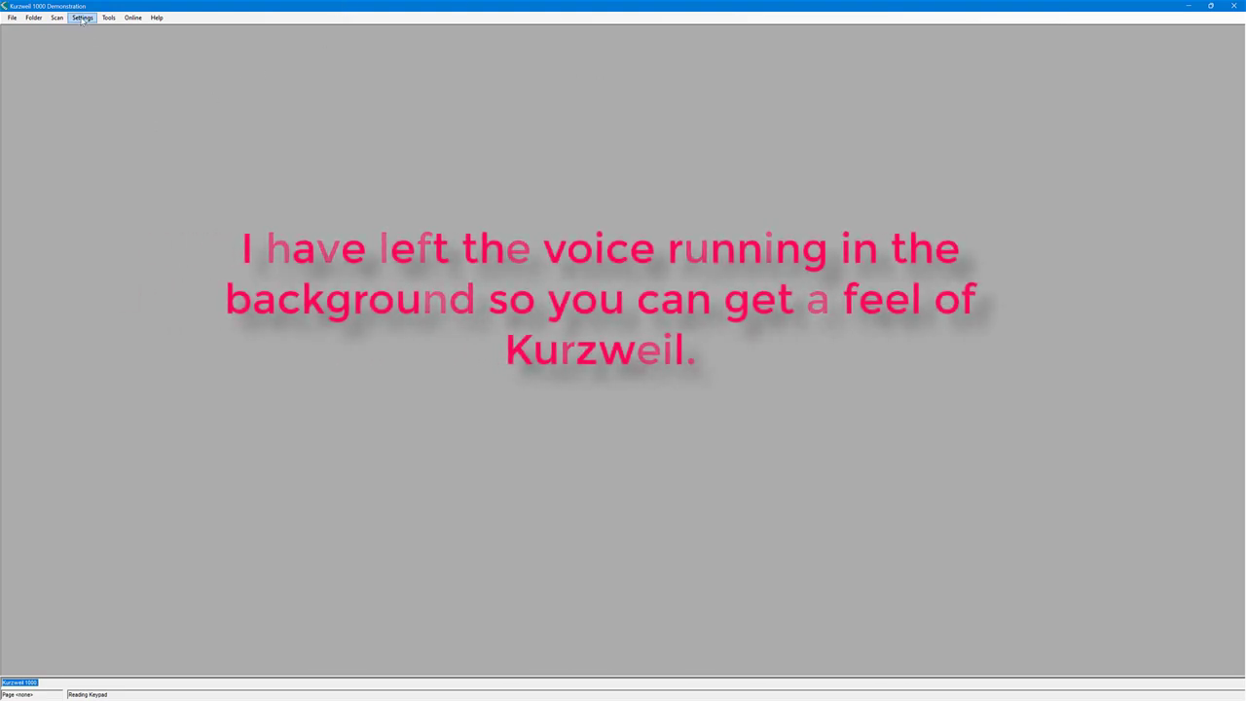
{"action": "left_click", "coordinate": [12, 20]}
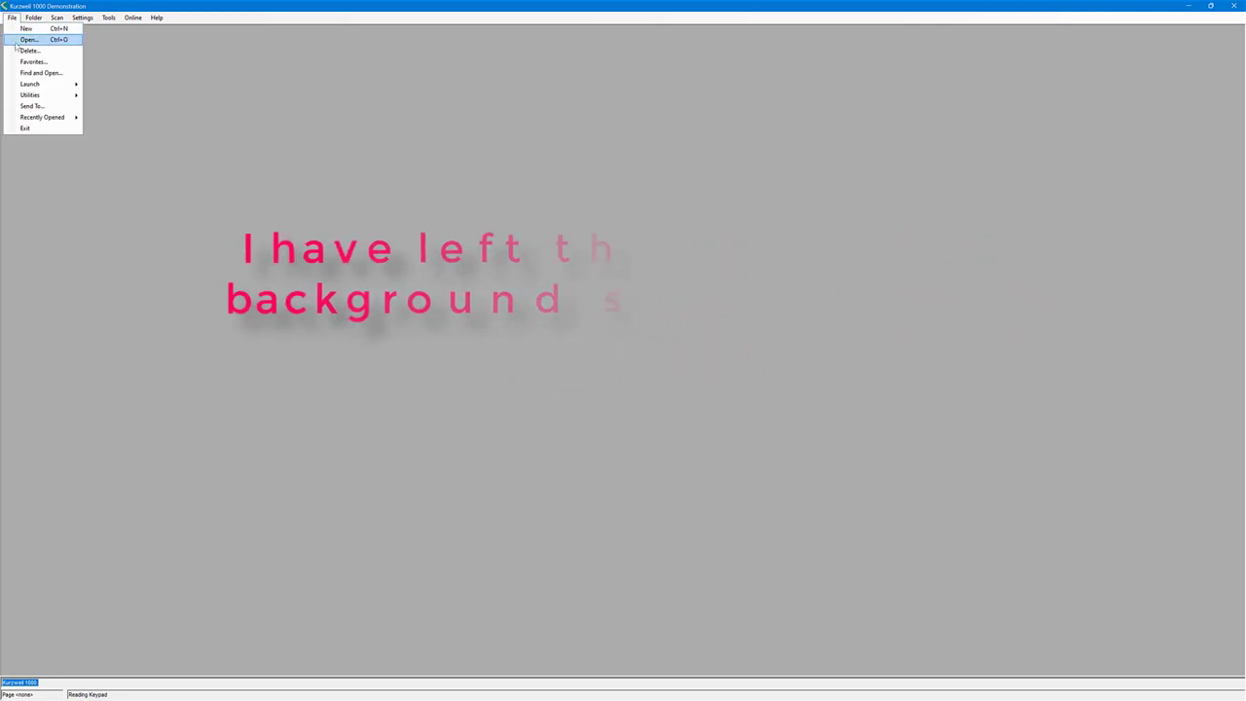
{"action": "left_click", "coordinate": [171, 53]}
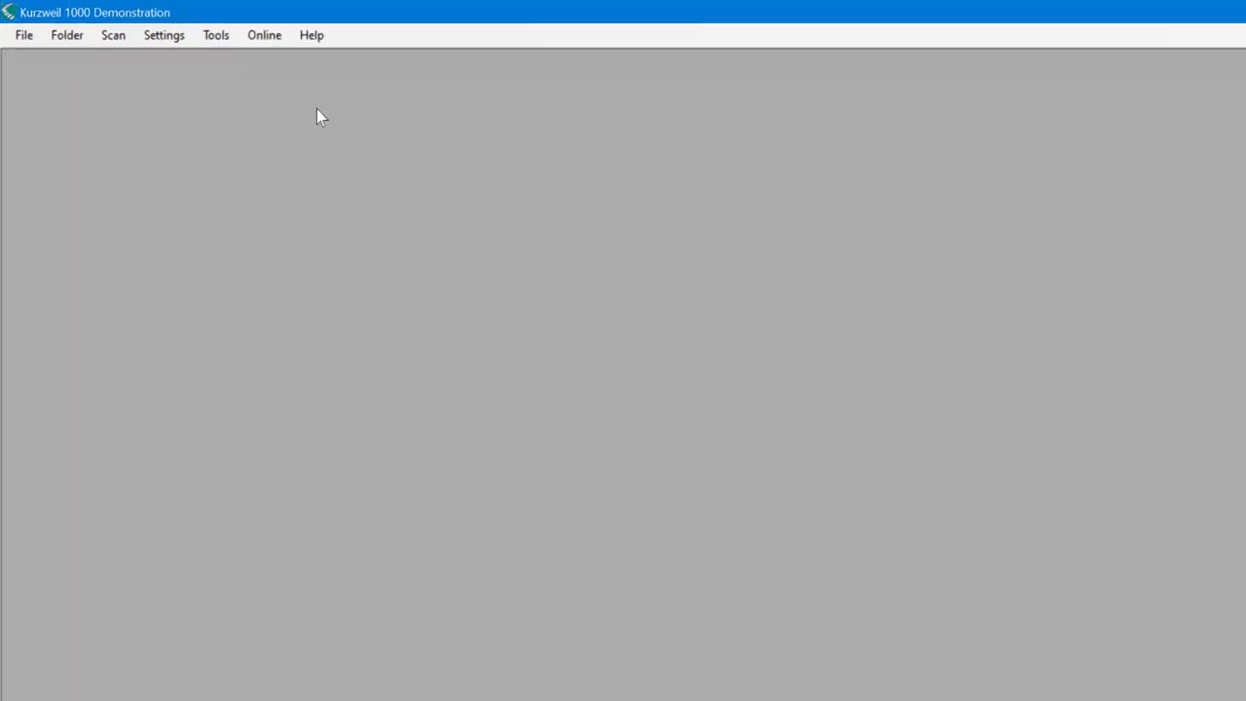
Step: Open the configuration's voice settings and look at the Message Voice role before returning to Reading Voice
{"action": "left_click", "coordinate": [156, 35]}
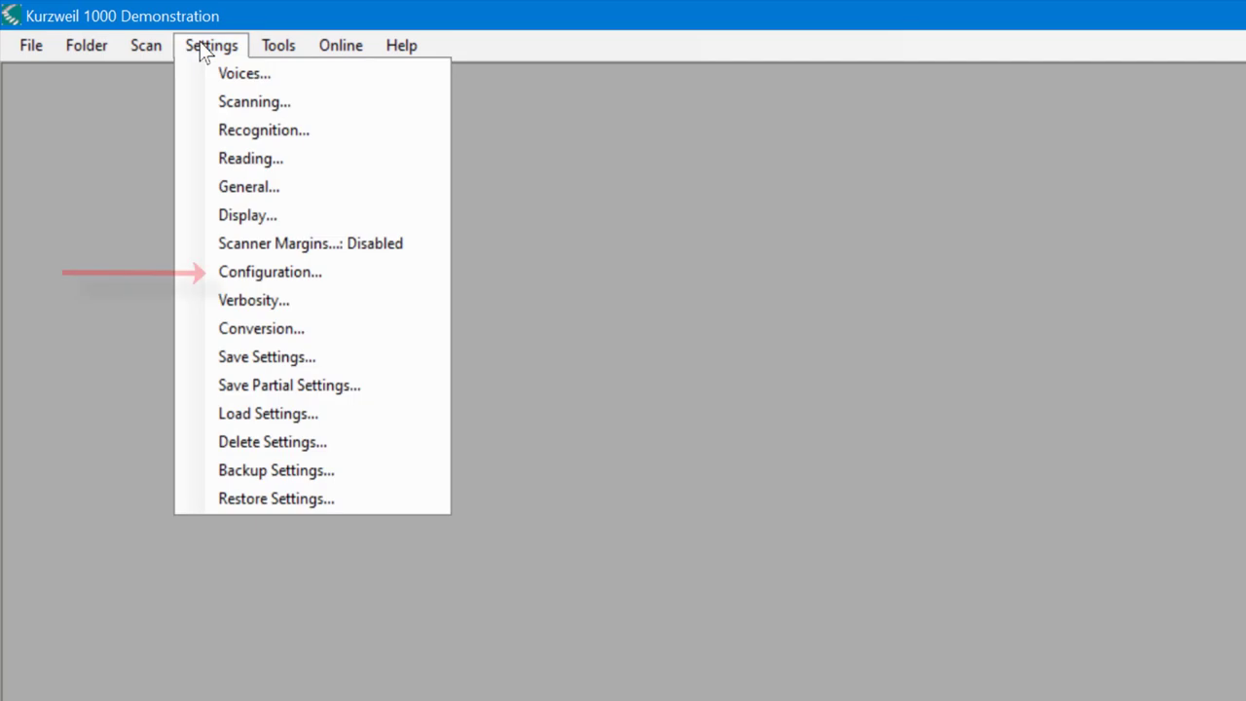
{"action": "left_click", "coordinate": [283, 273]}
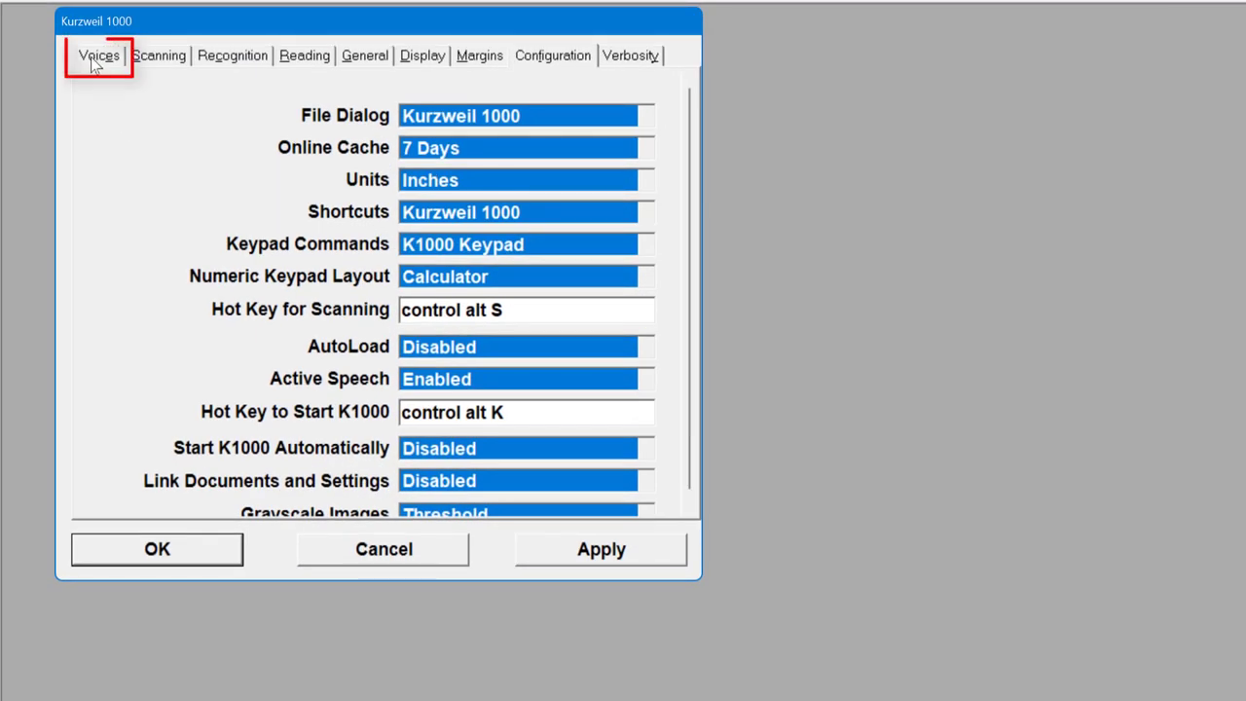
{"action": "left_click", "coordinate": [101, 59]}
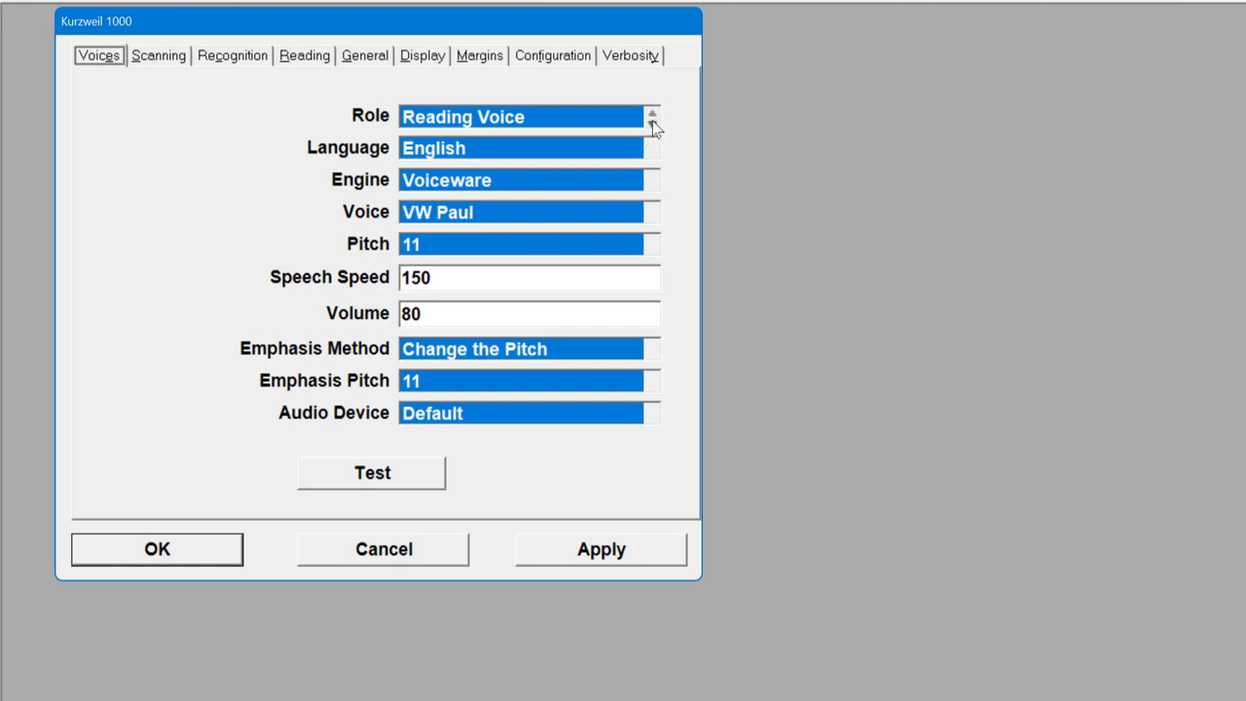
{"action": "left_click", "coordinate": [652, 124]}
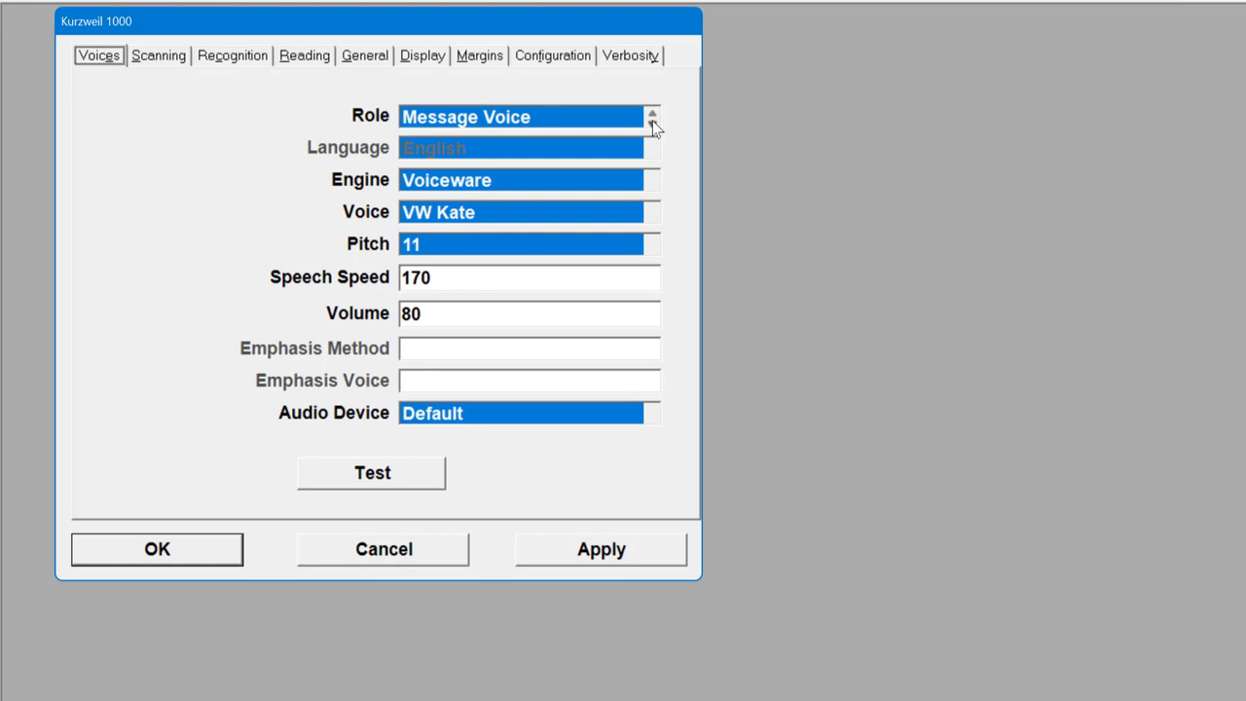
{"action": "left_click", "coordinate": [653, 111]}
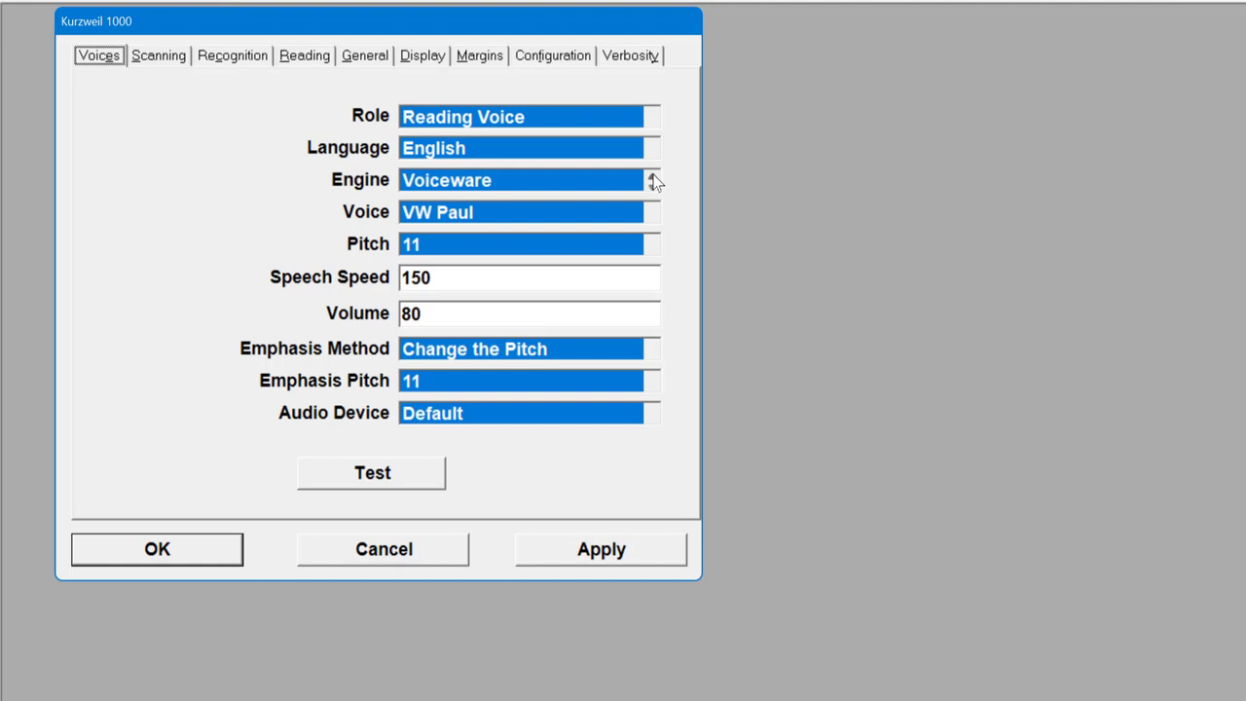
Step: Set the Reading Voice's speech speed to 160 and test how the voice sounds
{"action": "left_click", "coordinate": [438, 273]}
{"action": "key", "text": "BackSpace"}
{"action": "key", "text": "BackSpace"}
{"action": "type", "text": "60"}
{"action": "left_click", "coordinate": [378, 474]}
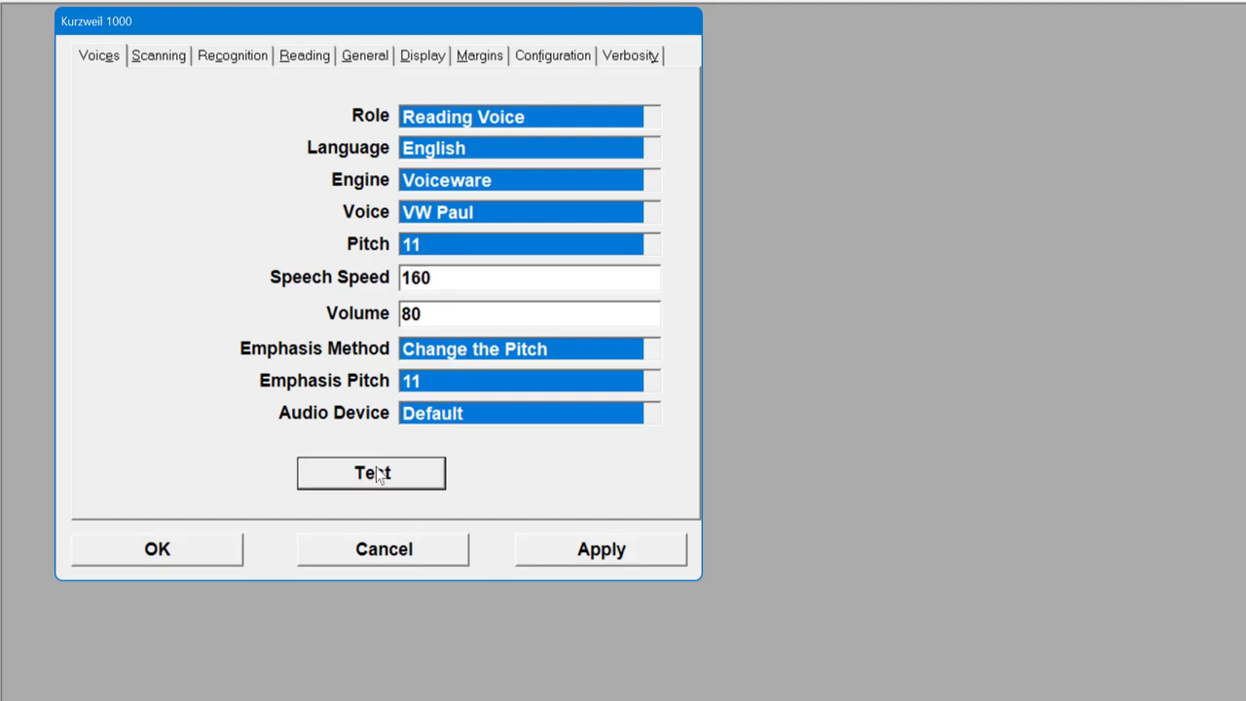
Step: Change the Reading Voice's emphasis method to Speak Normally
{"action": "left_click", "coordinate": [443, 312]}
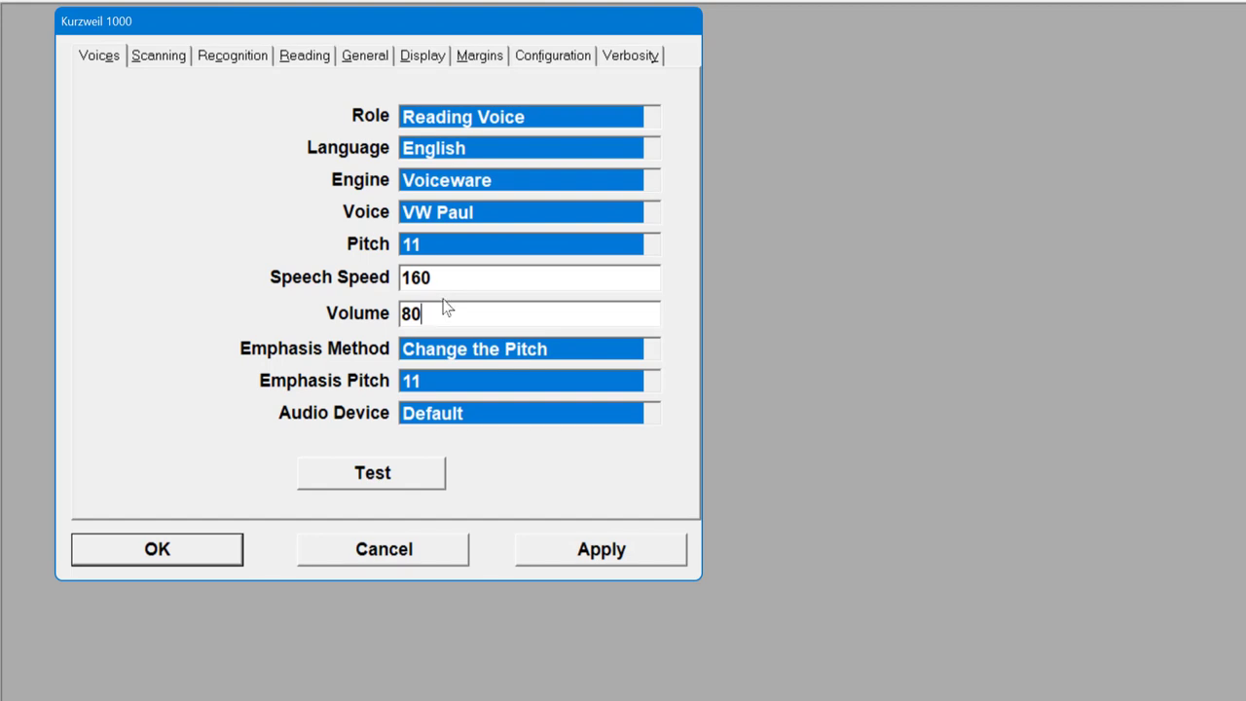
{"action": "left_click", "coordinate": [652, 358]}
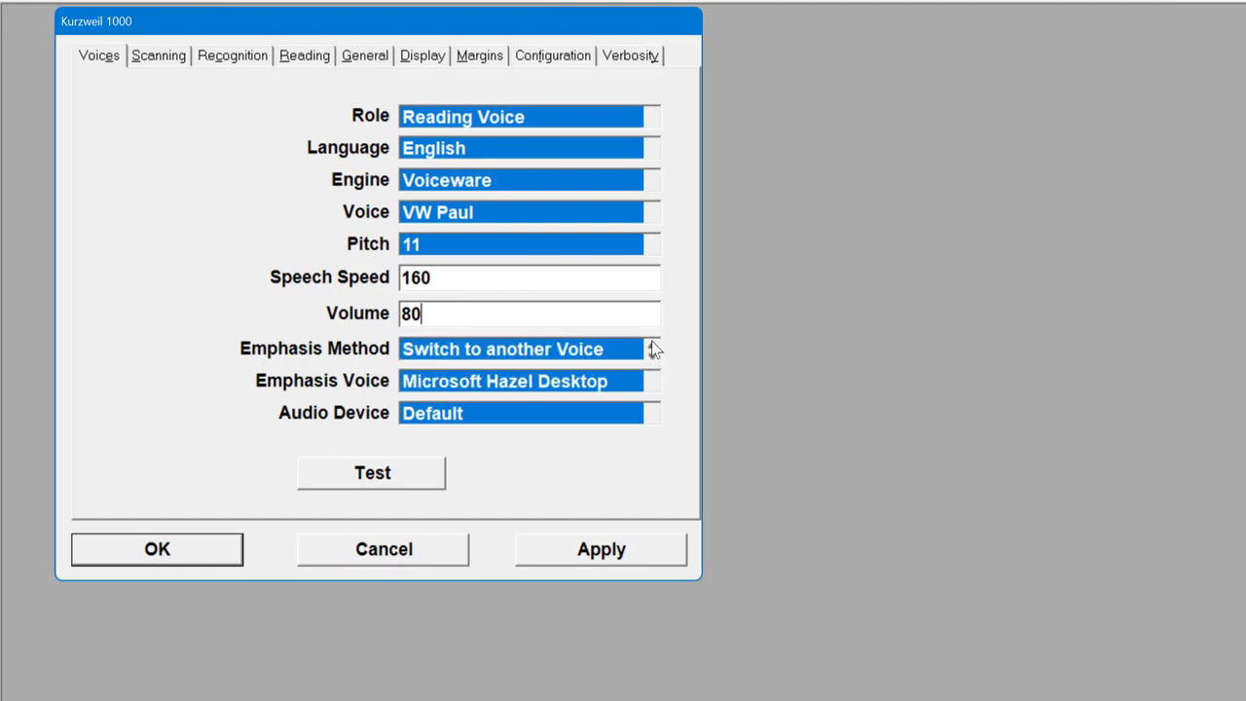
{"action": "left_click", "coordinate": [651, 342]}
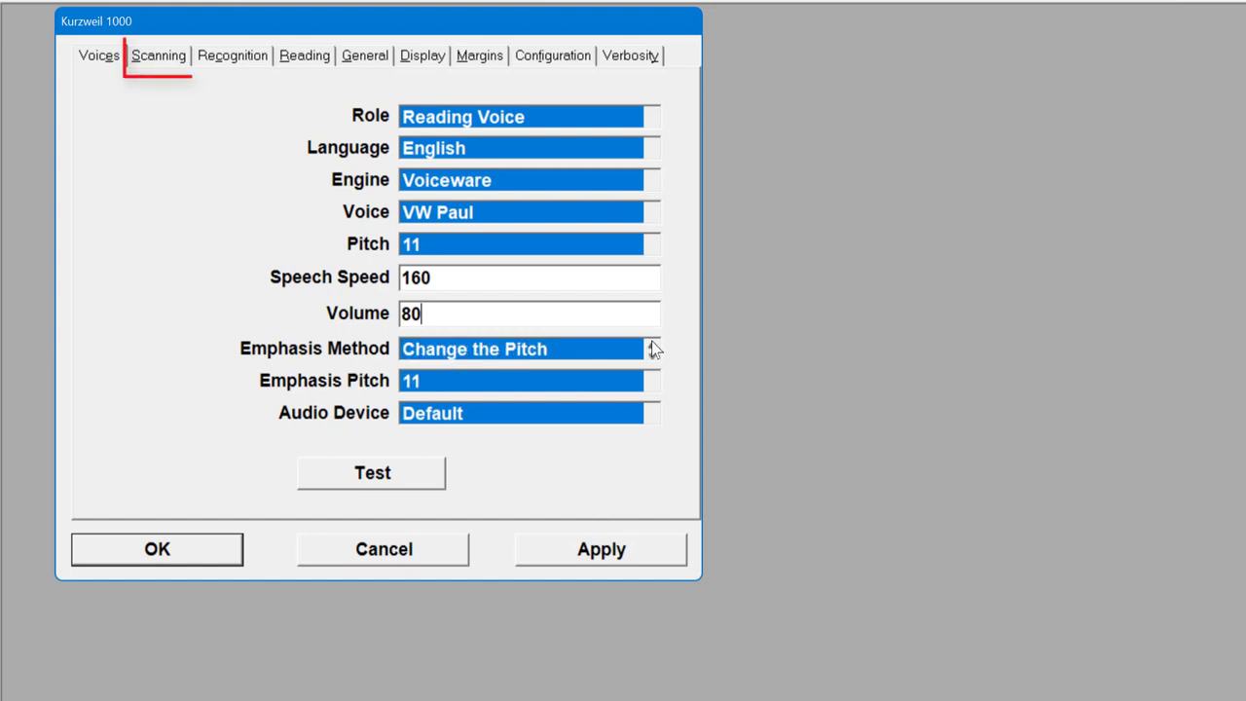
{"action": "left_click", "coordinate": [651, 343]}
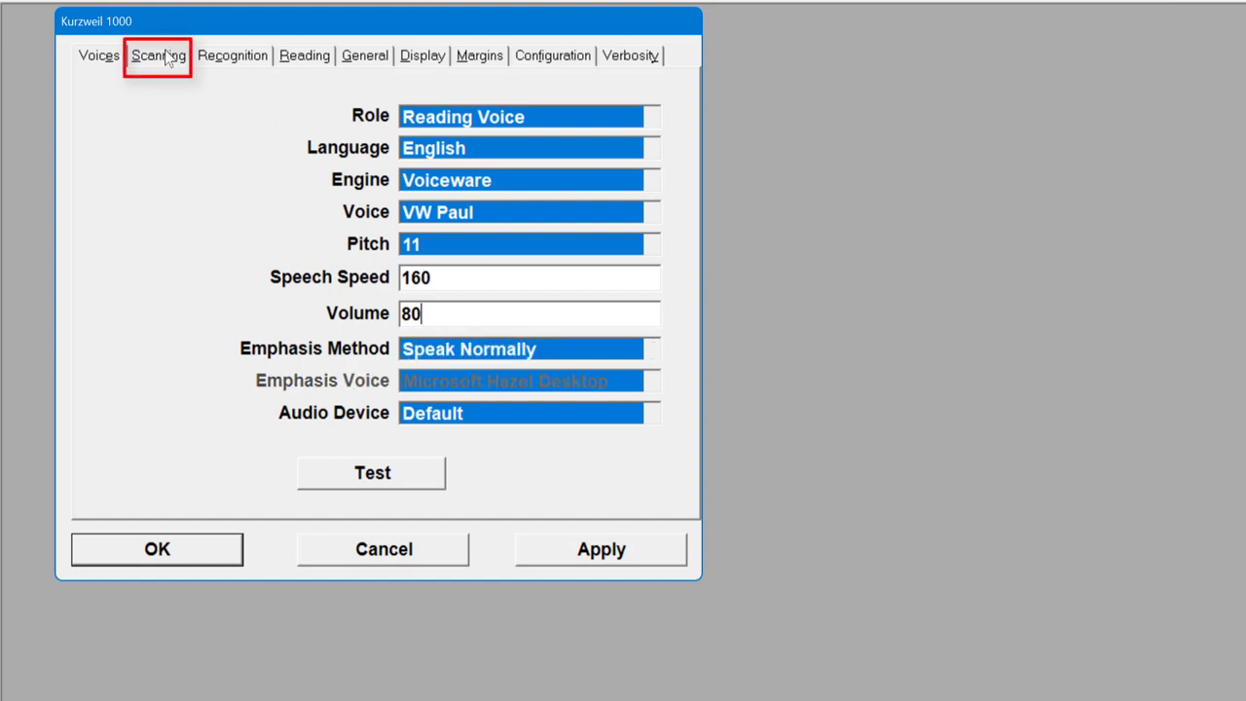
Step: Review the scanning settings and try the document feeder options, leaving the feeder on Disabled
{"action": "left_click", "coordinate": [167, 59]}
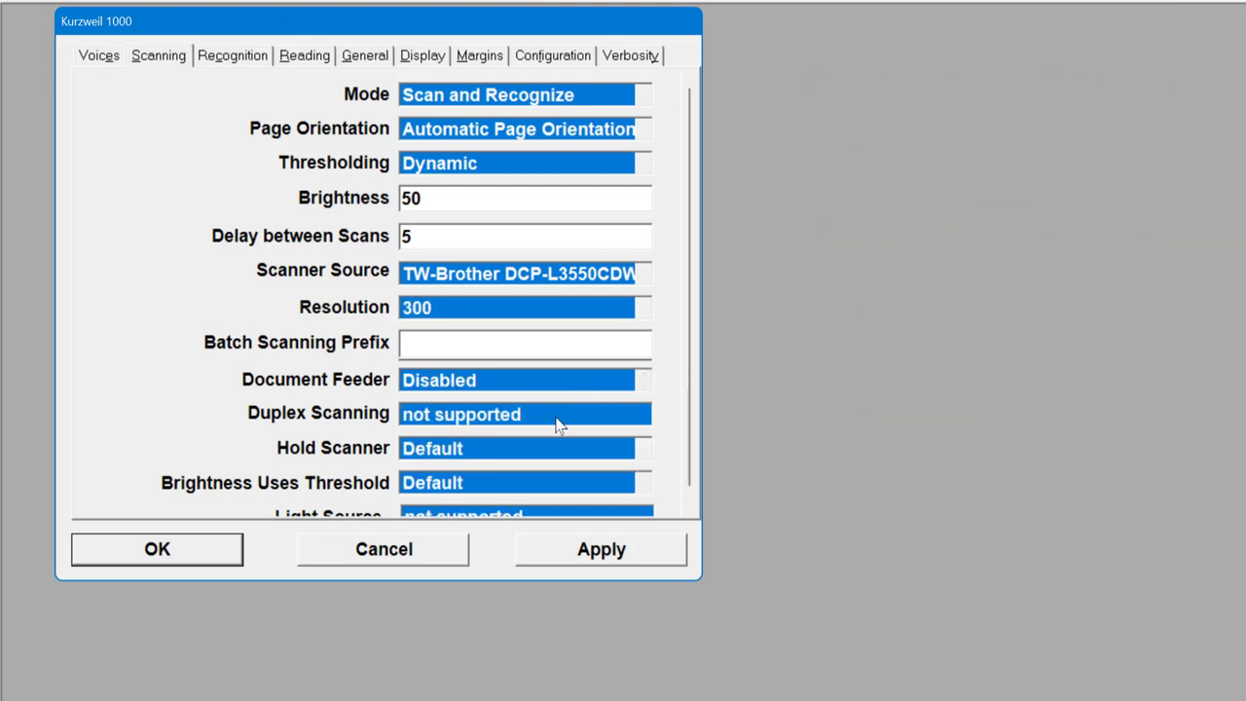
{"action": "left_click", "coordinate": [644, 386]}
{"action": "left_click", "coordinate": [644, 377]}
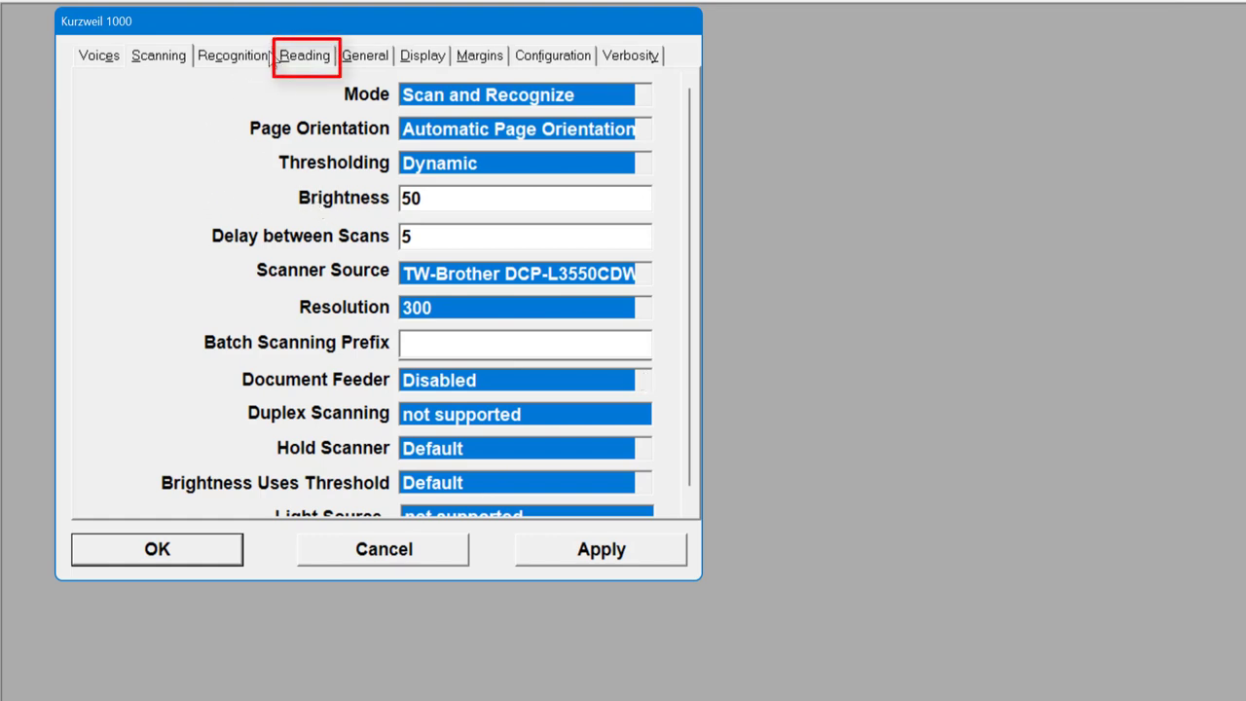
Step: Open the reading settings and look through the reading unit choices, returning to Paragraph
{"action": "left_click", "coordinate": [302, 63]}
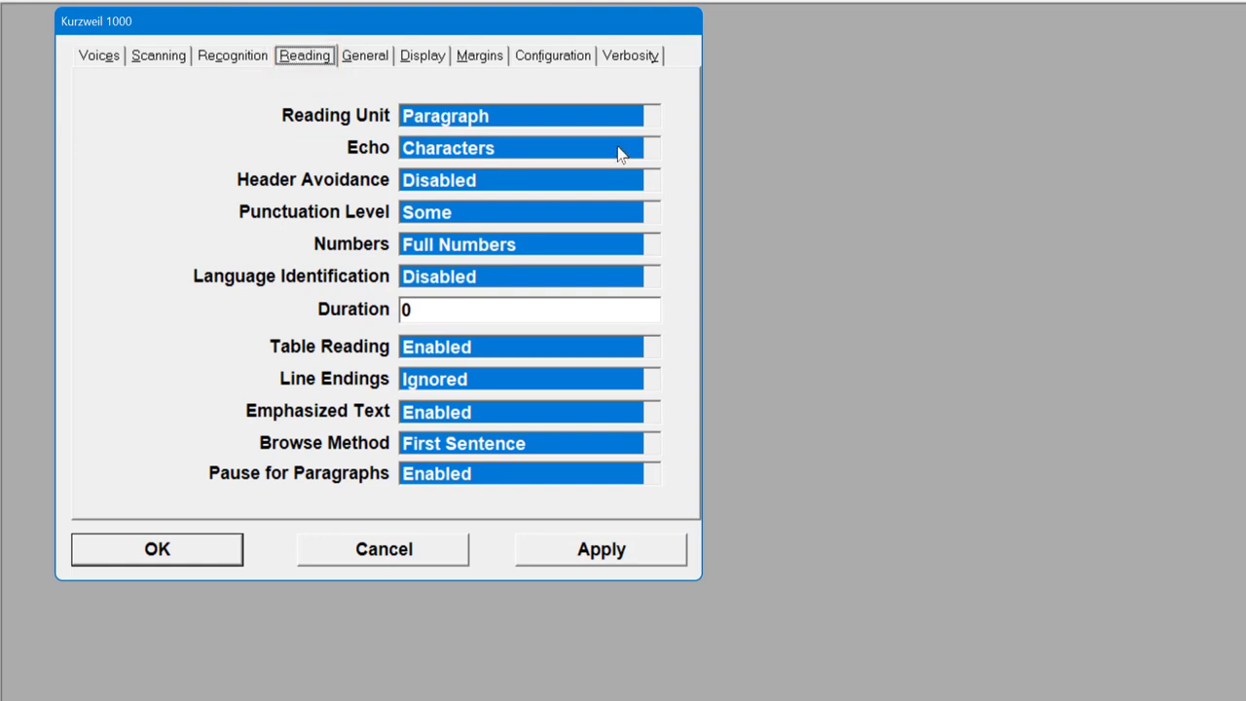
{"action": "left_click", "coordinate": [652, 109]}
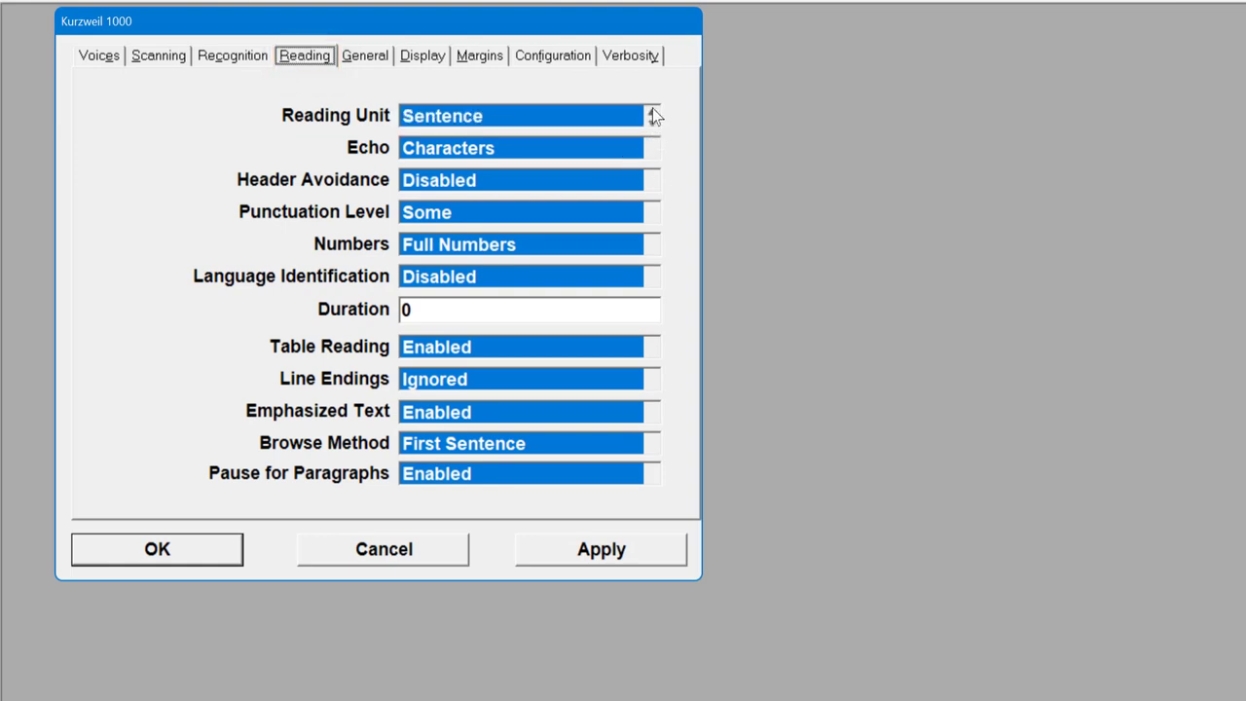
{"action": "left_click", "coordinate": [652, 109]}
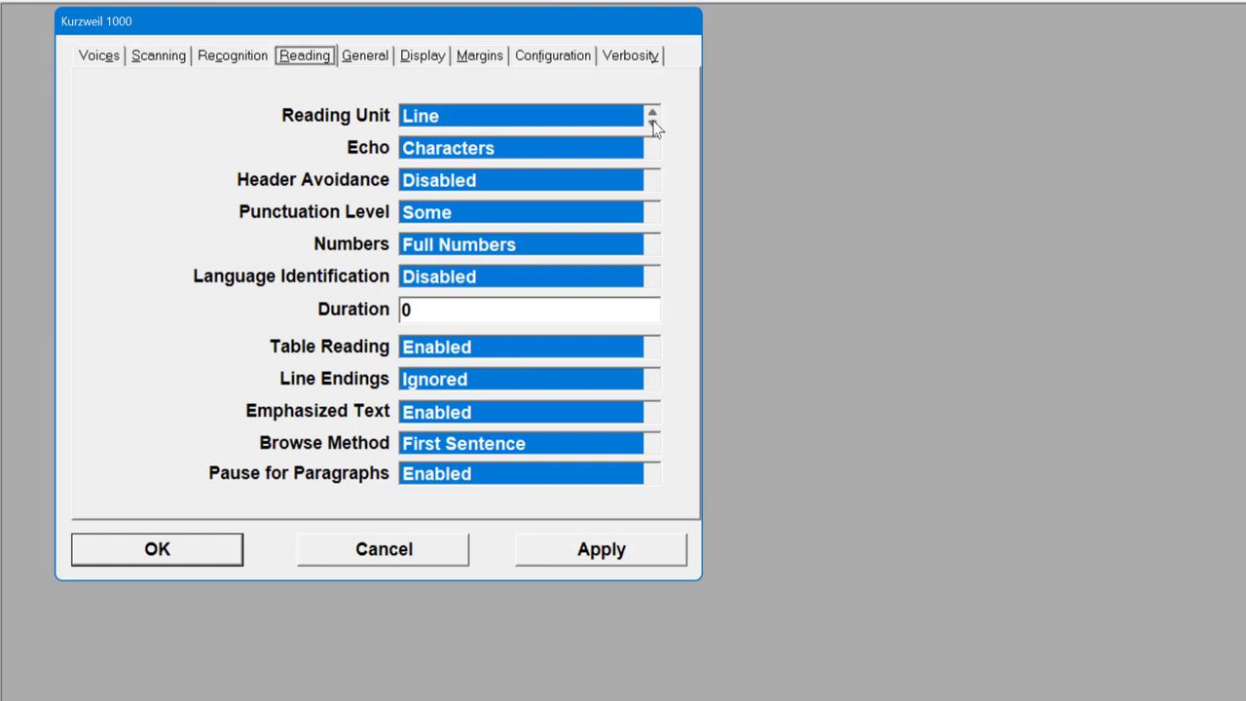
{"action": "left_click", "coordinate": [652, 122]}
{"action": "left_click", "coordinate": [652, 123]}
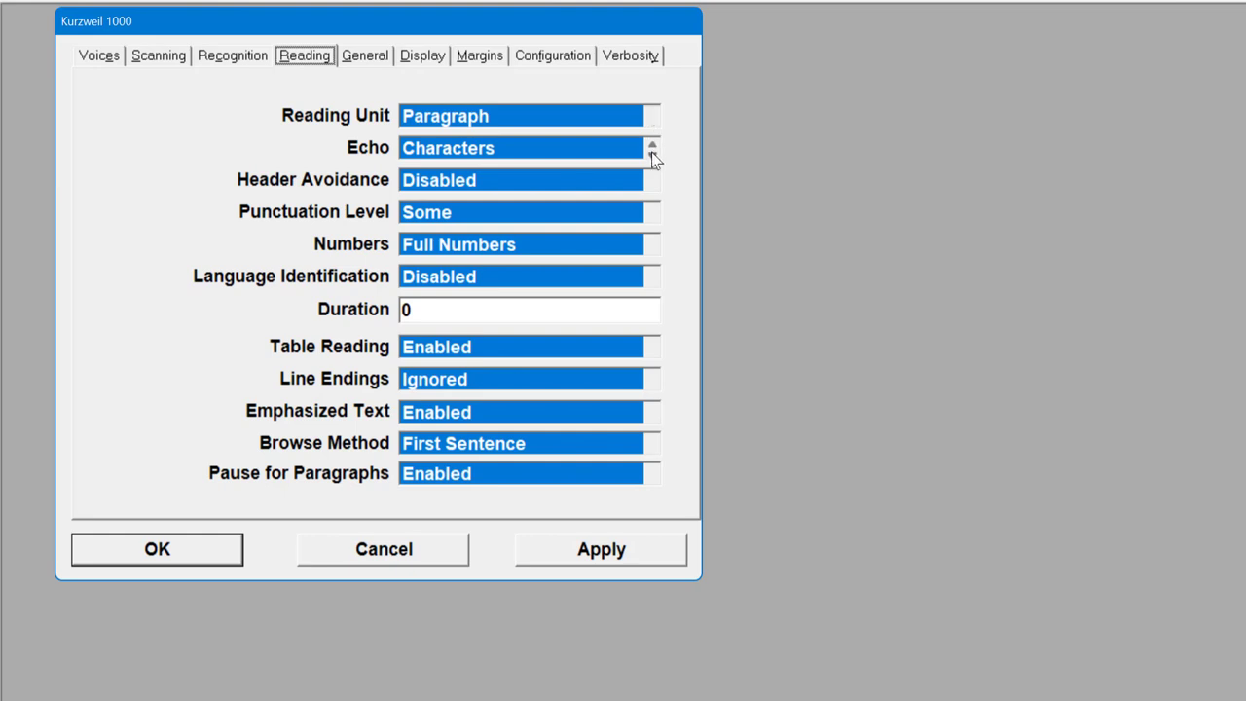
Step: Set the reading echo to Words and the punctuation level to None
{"action": "left_click", "coordinate": [651, 152]}
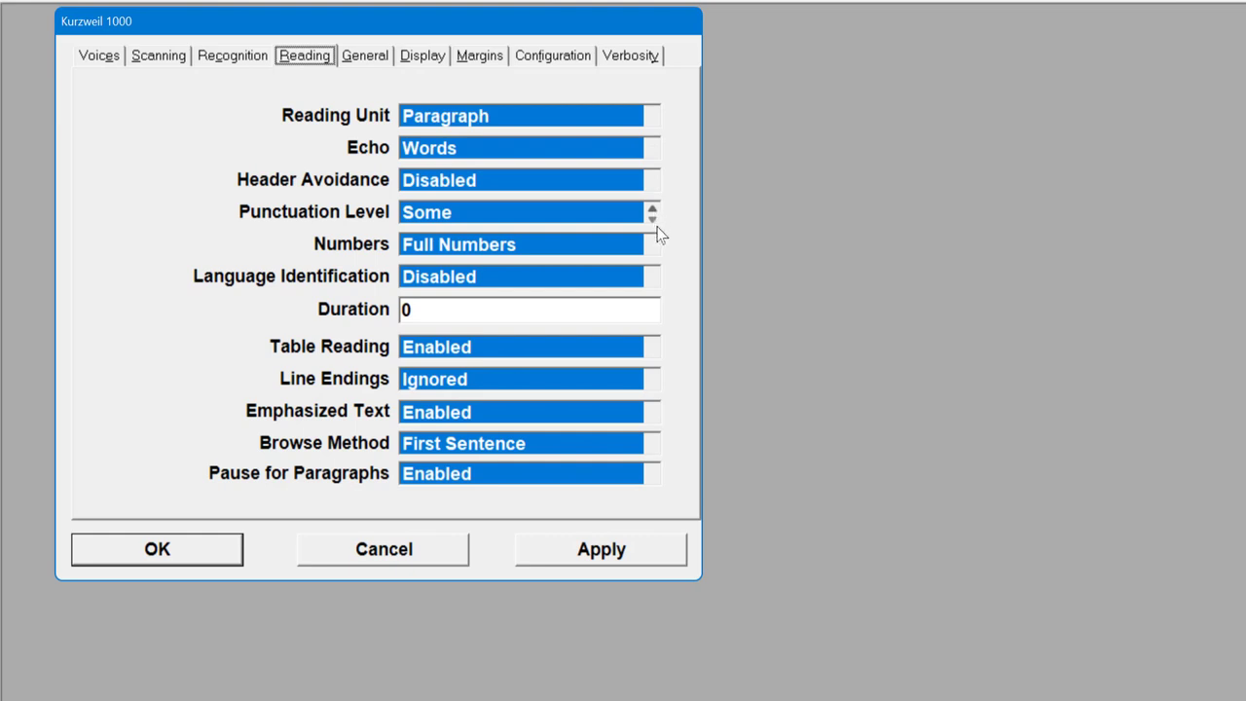
{"action": "left_click", "coordinate": [653, 218]}
{"action": "left_click", "coordinate": [652, 208]}
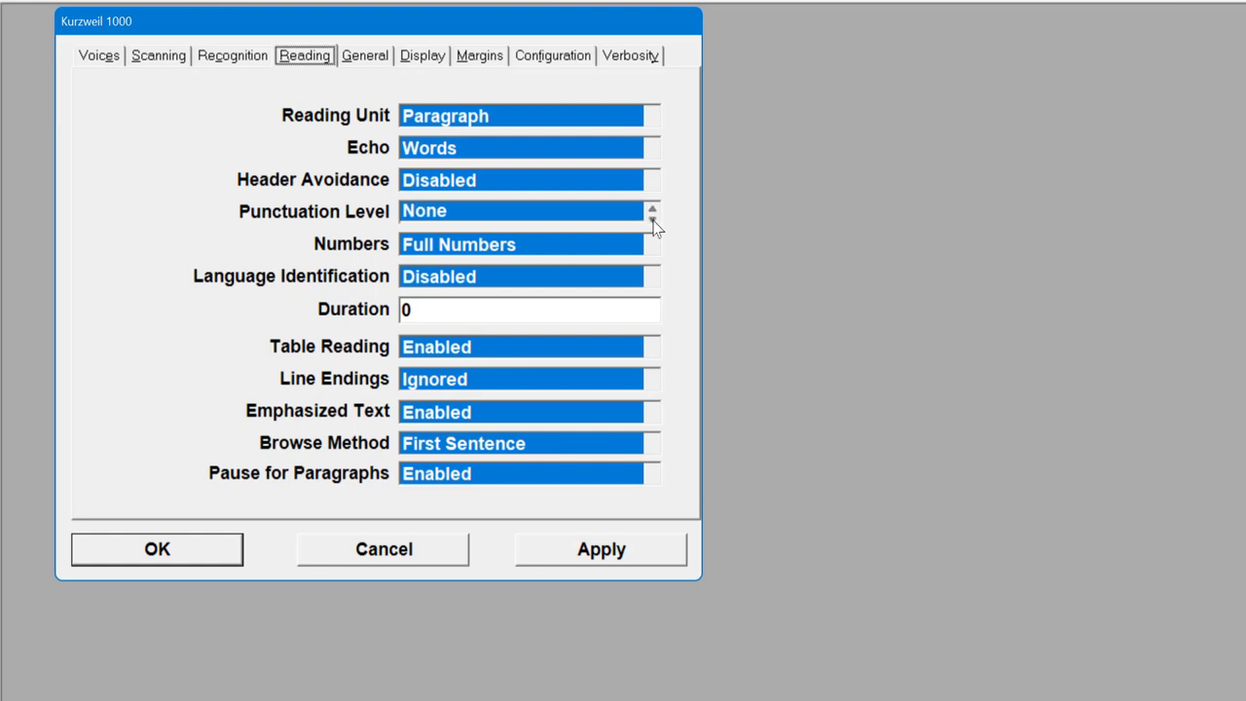
{"action": "left_click", "coordinate": [653, 208]}
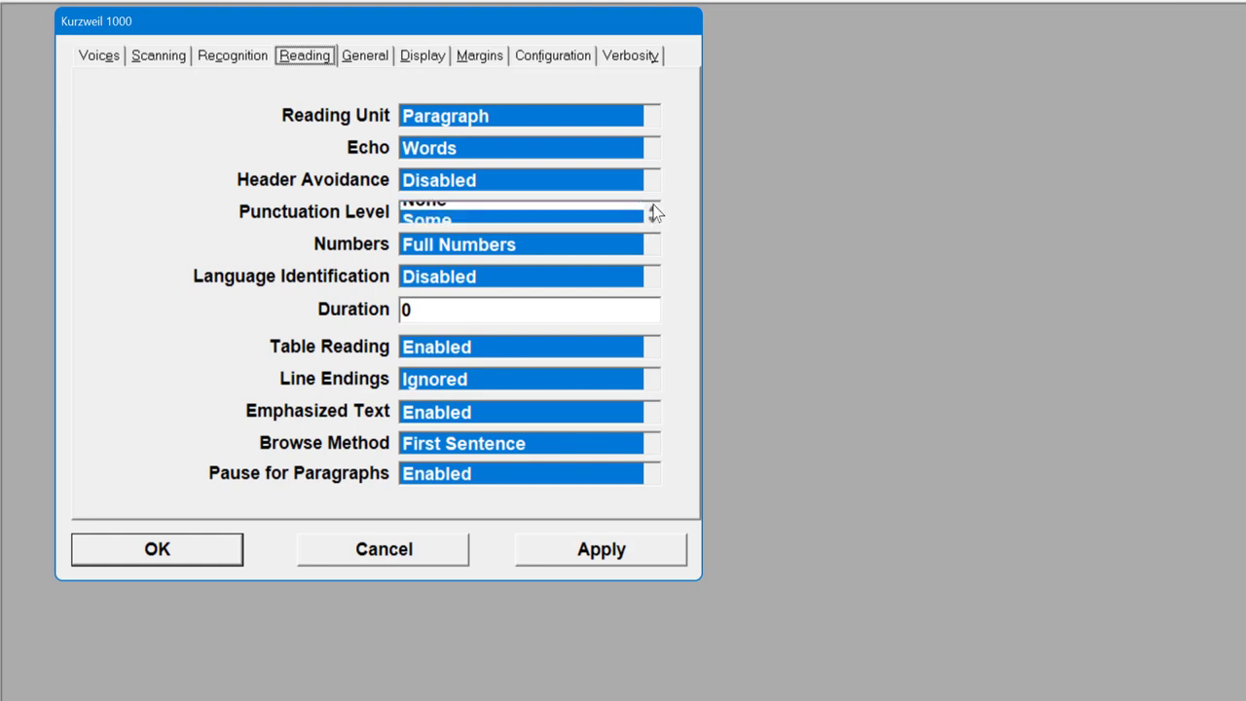
Step: Leave language identification on Disabled after trying Per Page, then disable Pause for Paragraphs and apply the reading settings
{"action": "left_click", "coordinate": [651, 274]}
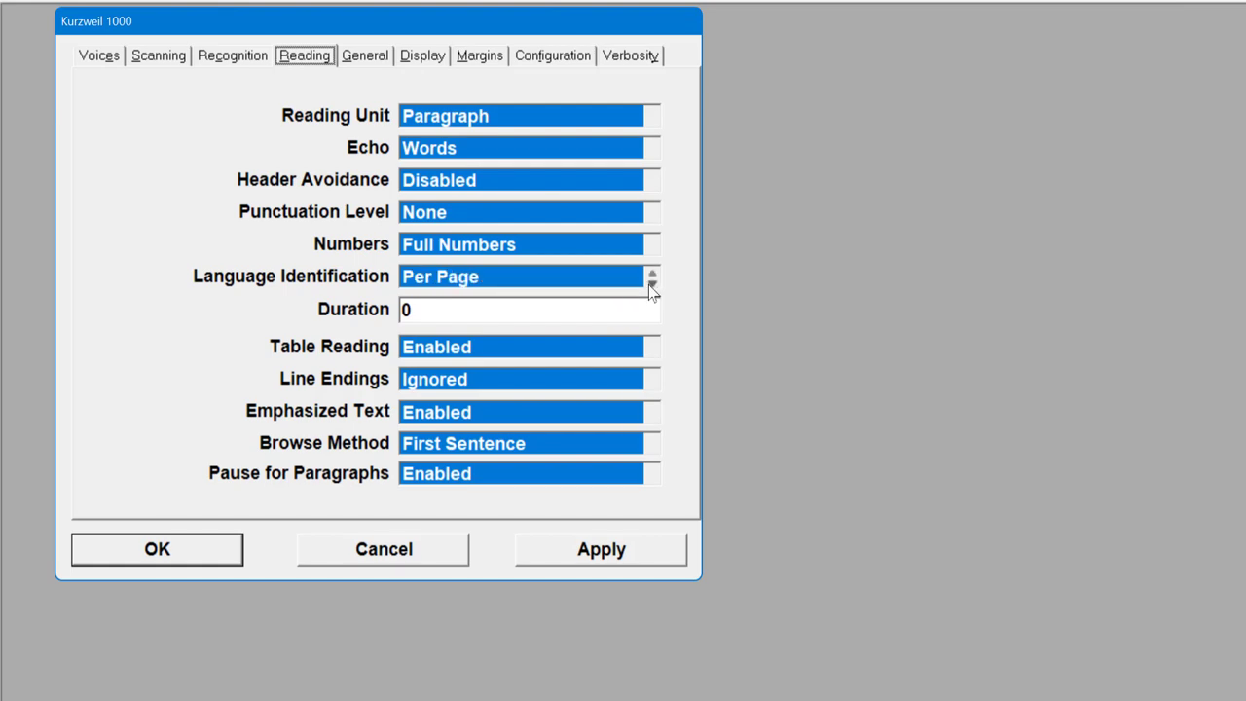
{"action": "left_click", "coordinate": [651, 274]}
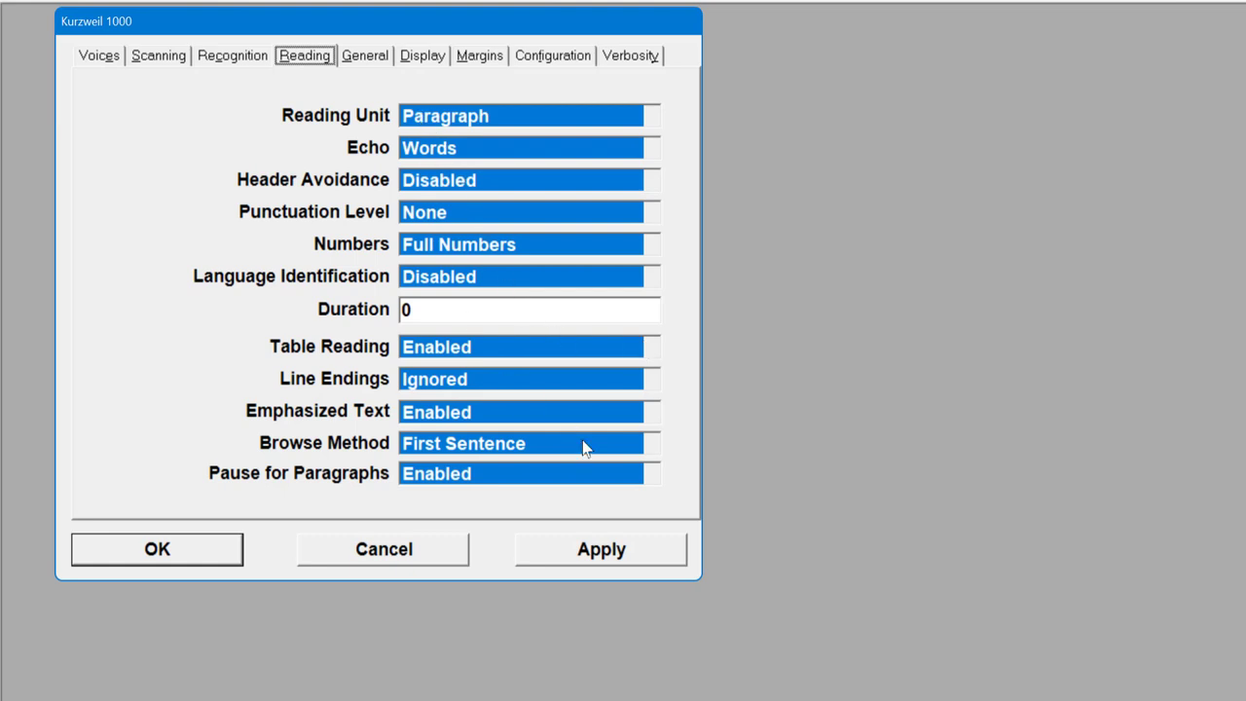
{"action": "left_click", "coordinate": [652, 479]}
{"action": "left_click", "coordinate": [605, 548]}
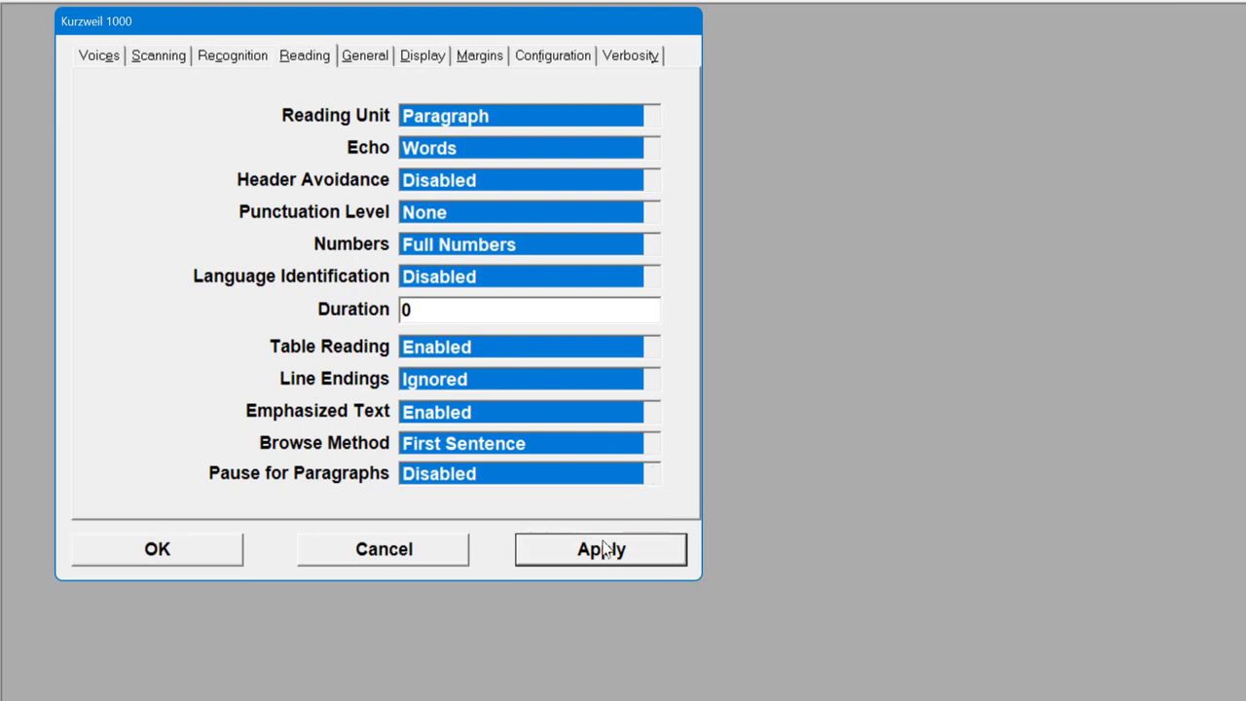
Step: Look over the general settings and the display settings' tracking choices, returning tracking to Word
{"action": "left_click", "coordinate": [366, 59]}
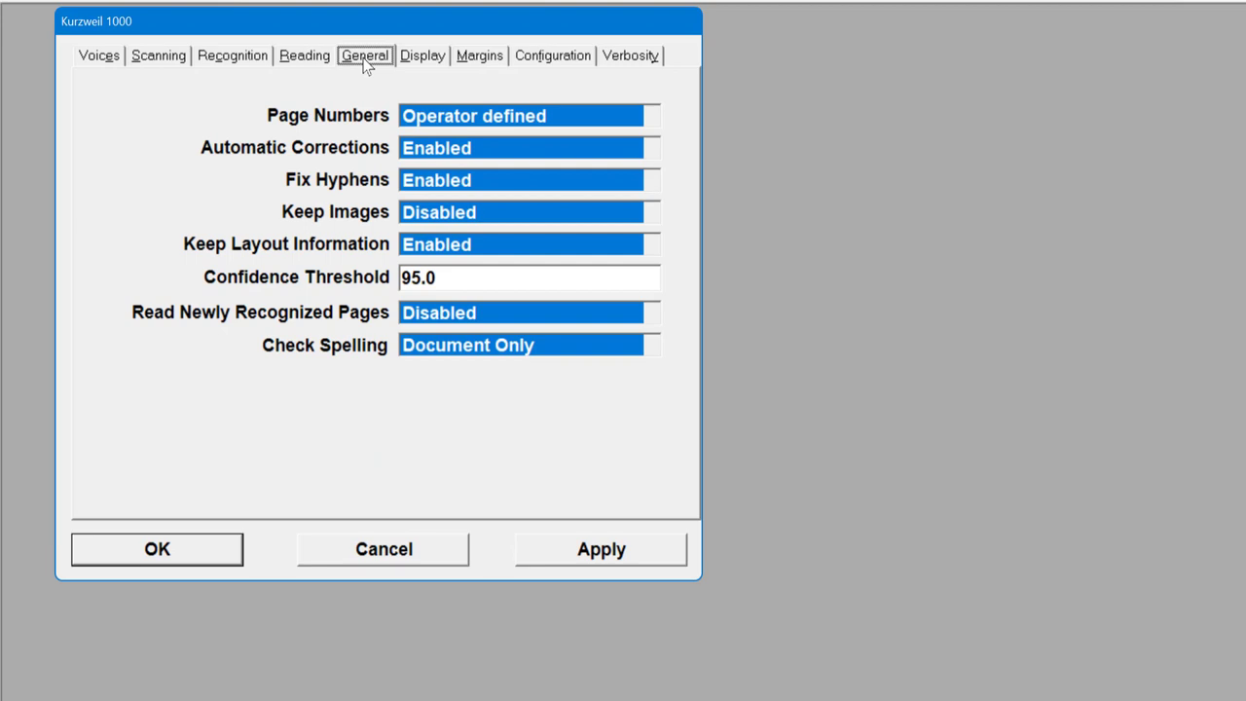
{"action": "left_click", "coordinate": [421, 57]}
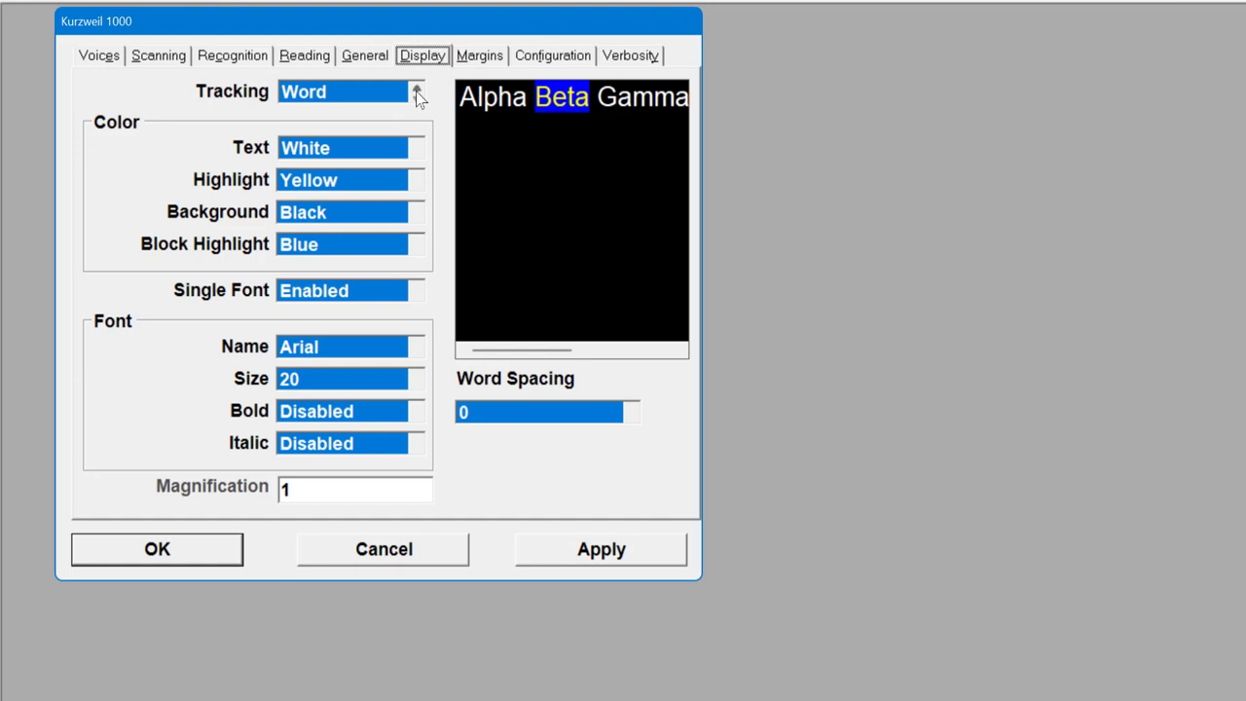
{"action": "left_click", "coordinate": [417, 93]}
{"action": "left_click", "coordinate": [415, 100]}
{"action": "left_click", "coordinate": [416, 100]}
{"action": "left_click", "coordinate": [416, 89]}
Step: Set the display text color to Yellow and the highlight color to Magenta
{"action": "left_click", "coordinate": [415, 144]}
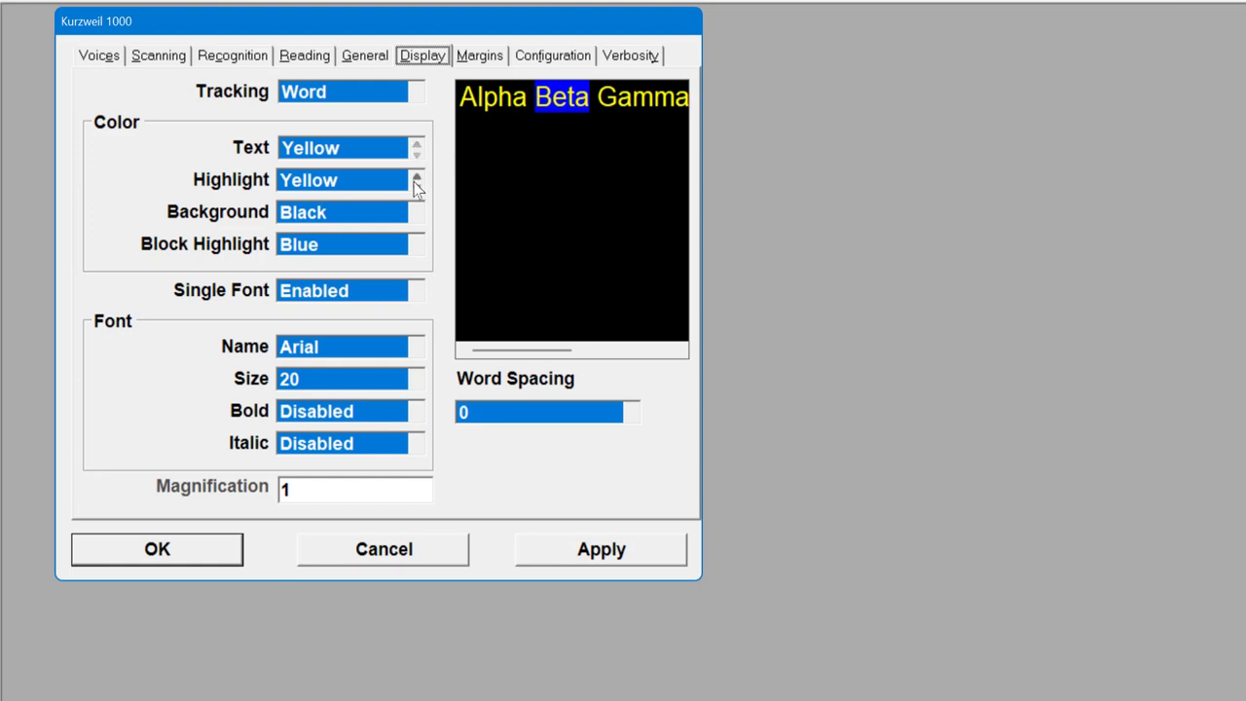
{"action": "left_click", "coordinate": [418, 184]}
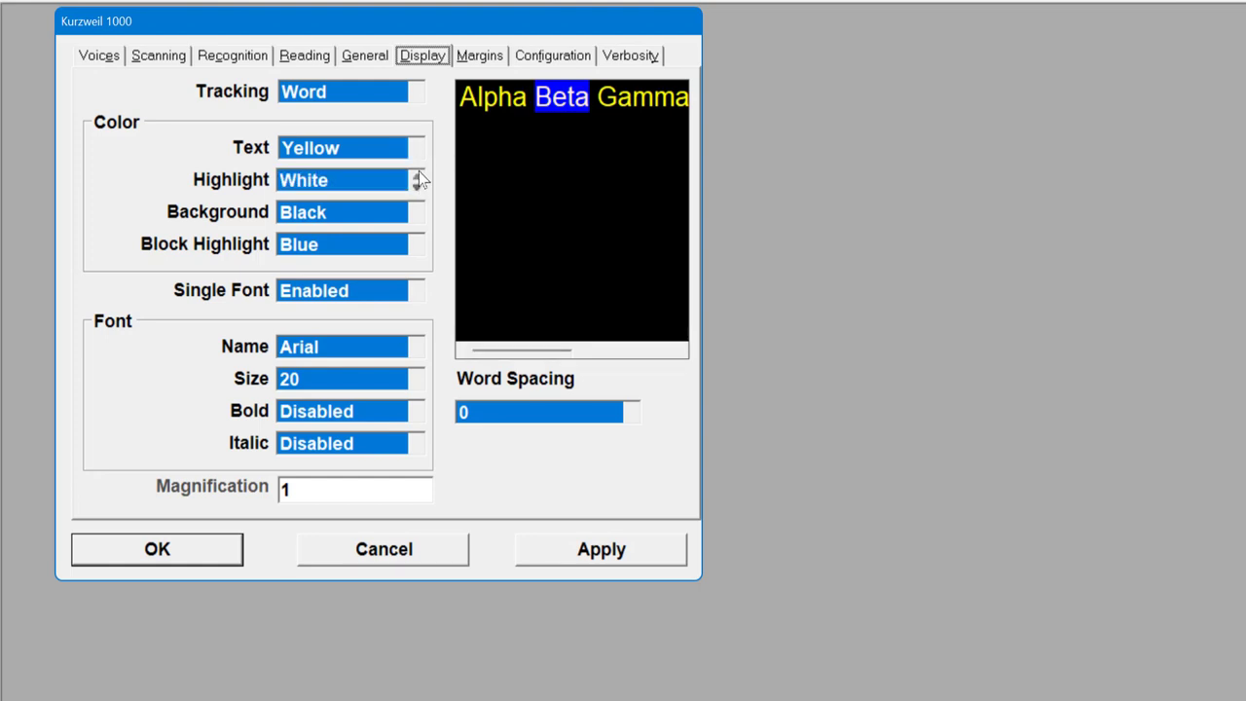
{"action": "left_click", "coordinate": [418, 179]}
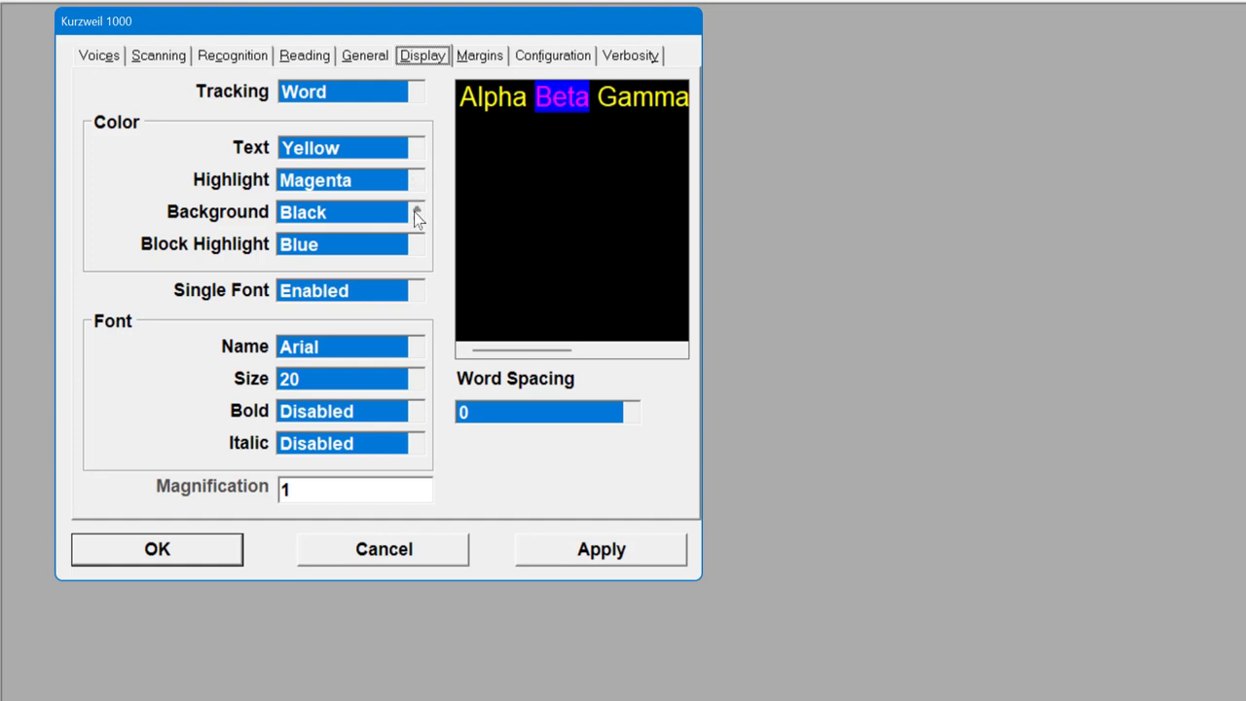
Step: Set the display's block highlight color to Green
{"action": "left_click", "coordinate": [417, 241]}
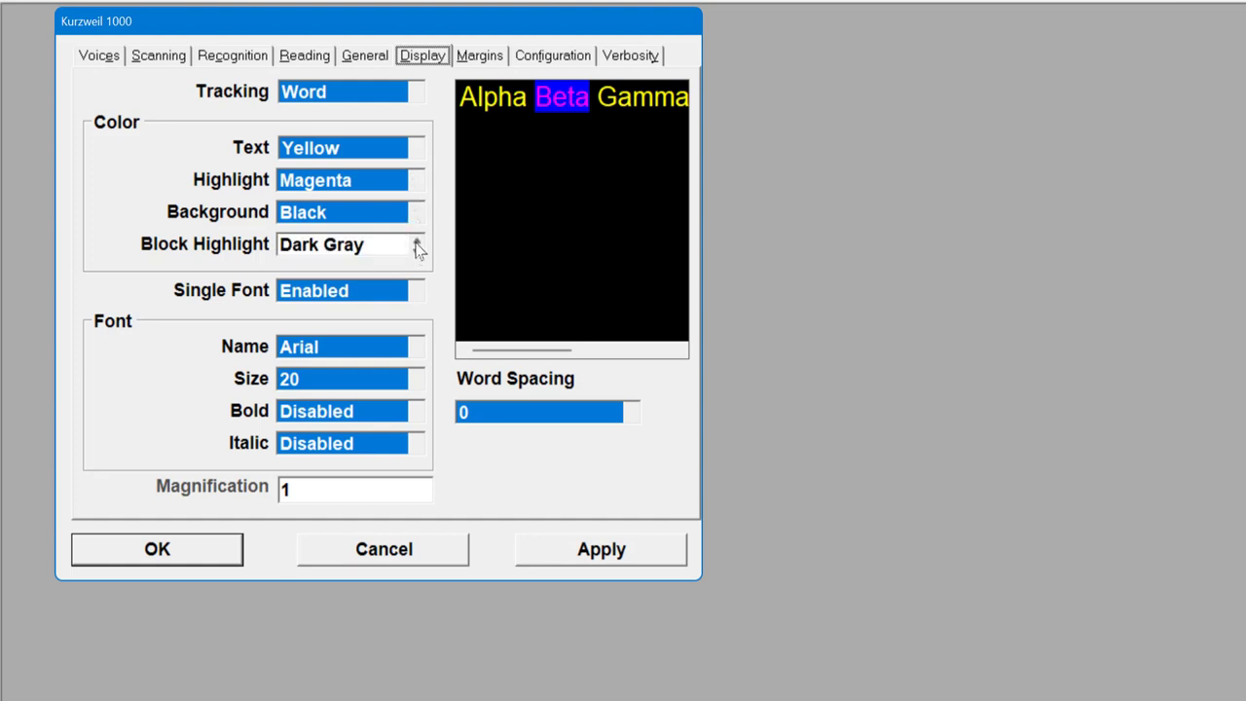
{"action": "left_click", "coordinate": [417, 241]}
{"action": "left_click", "coordinate": [417, 242]}
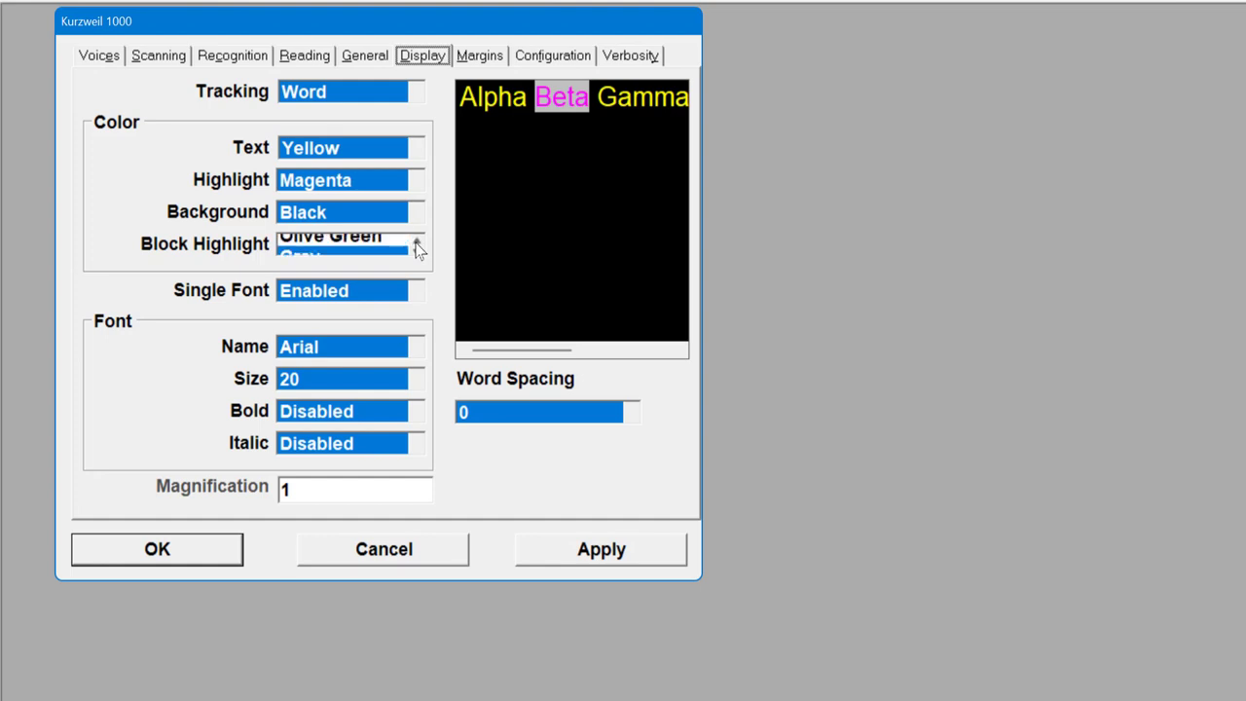
{"action": "left_click", "coordinate": [417, 241]}
{"action": "left_click", "coordinate": [417, 241]}
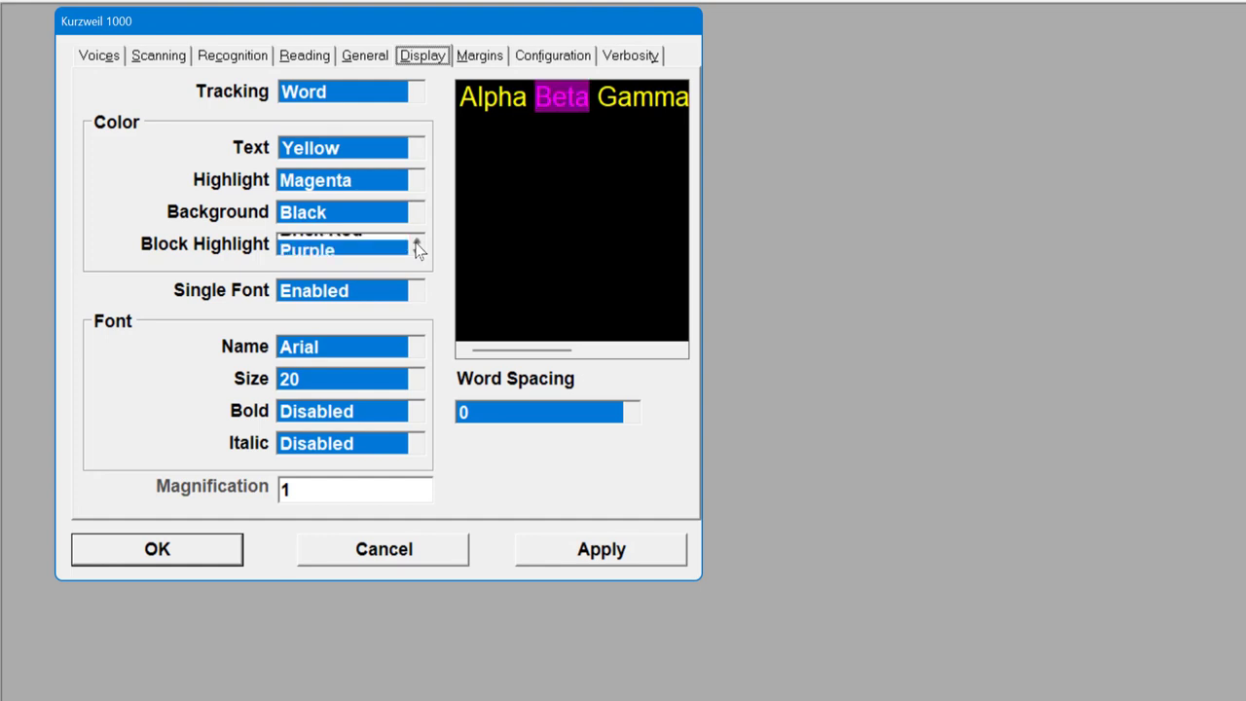
{"action": "left_click", "coordinate": [416, 241]}
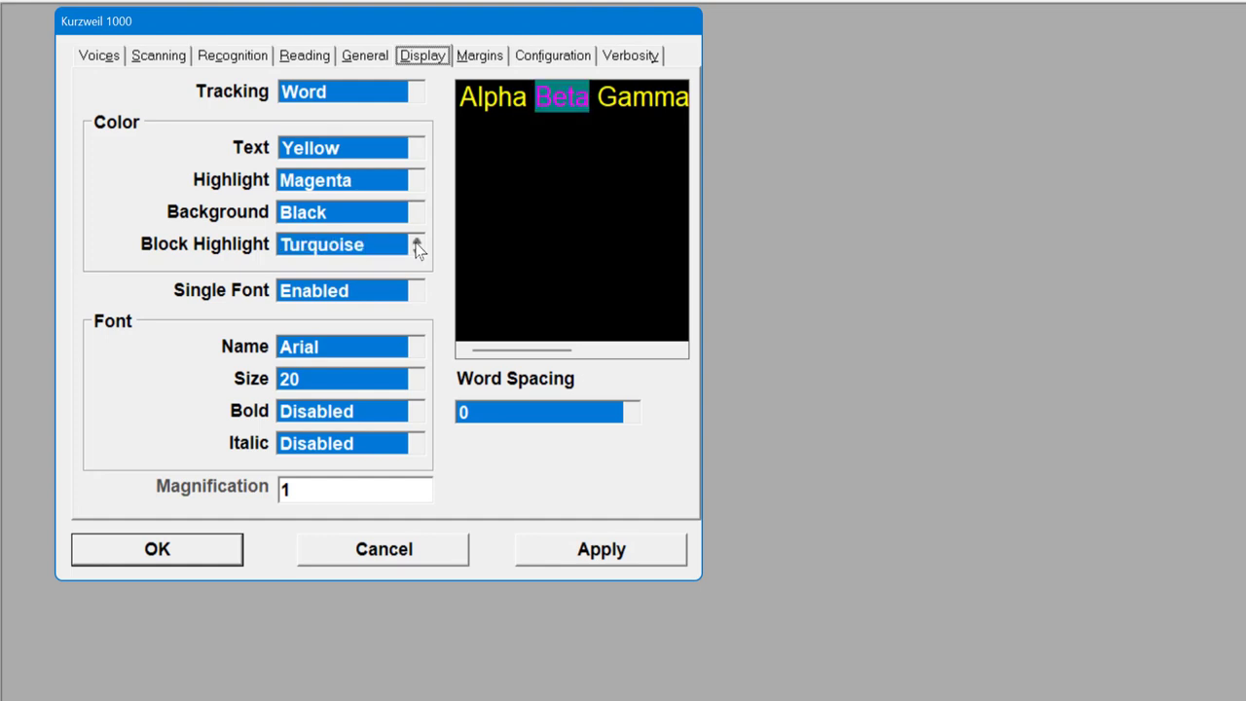
{"action": "left_click", "coordinate": [416, 241]}
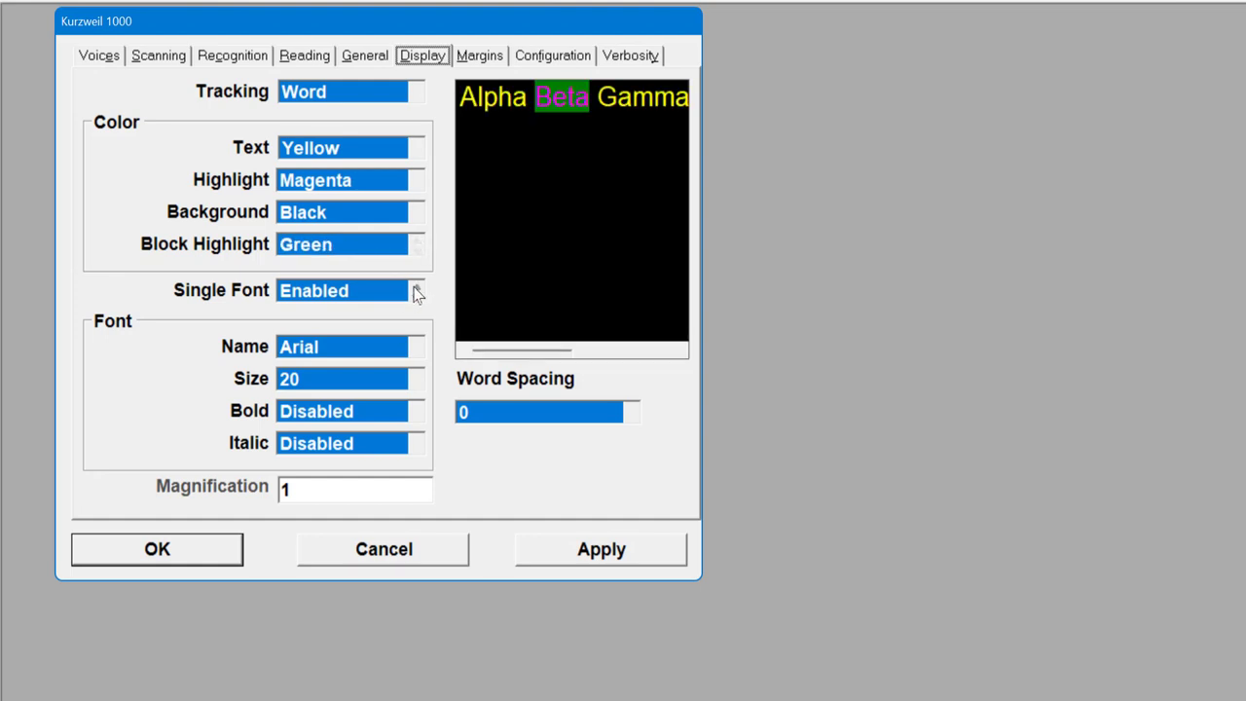
Step: Try disabling Single Font for the display, re-enable it, and set the font size to 24
{"action": "left_click", "coordinate": [416, 298]}
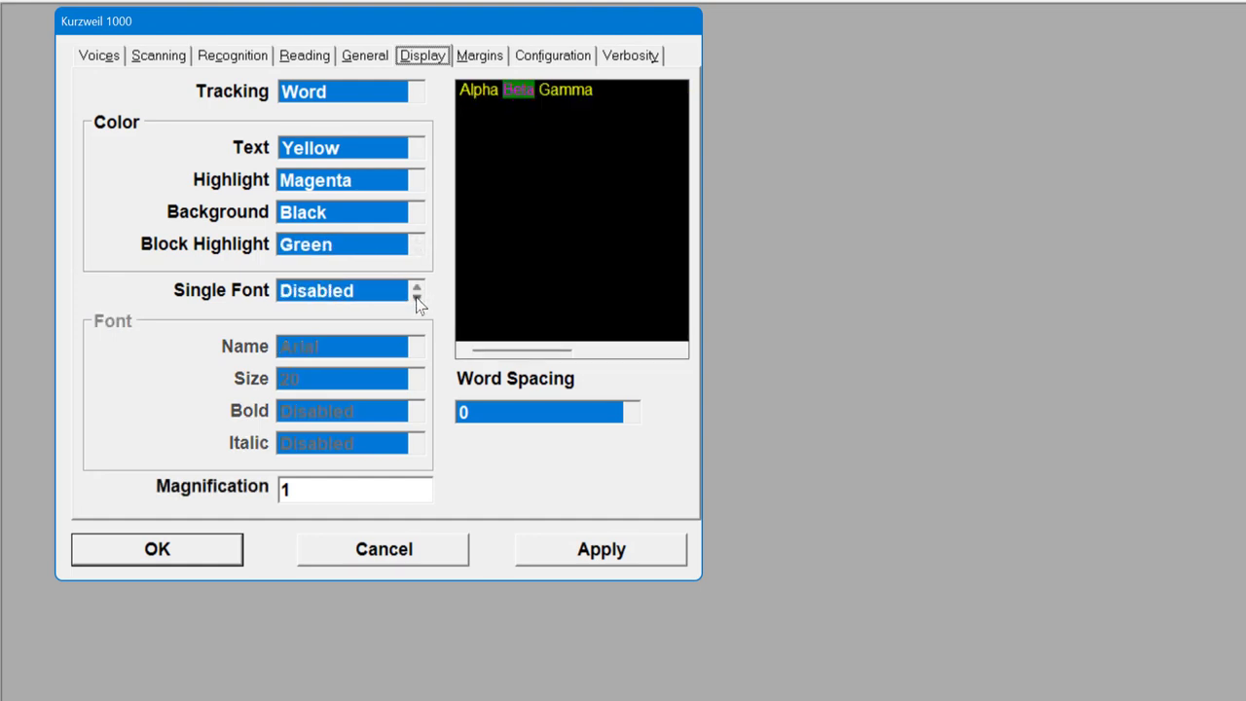
{"action": "left_click", "coordinate": [416, 290]}
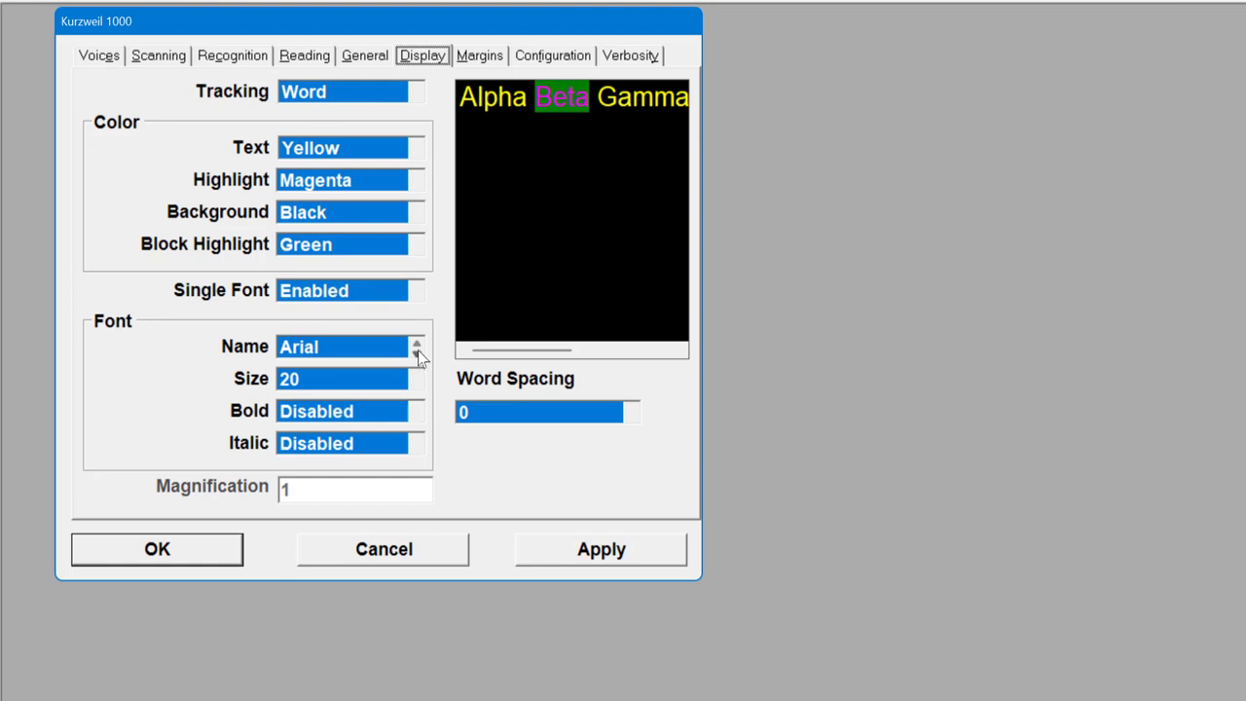
{"action": "left_click", "coordinate": [416, 375]}
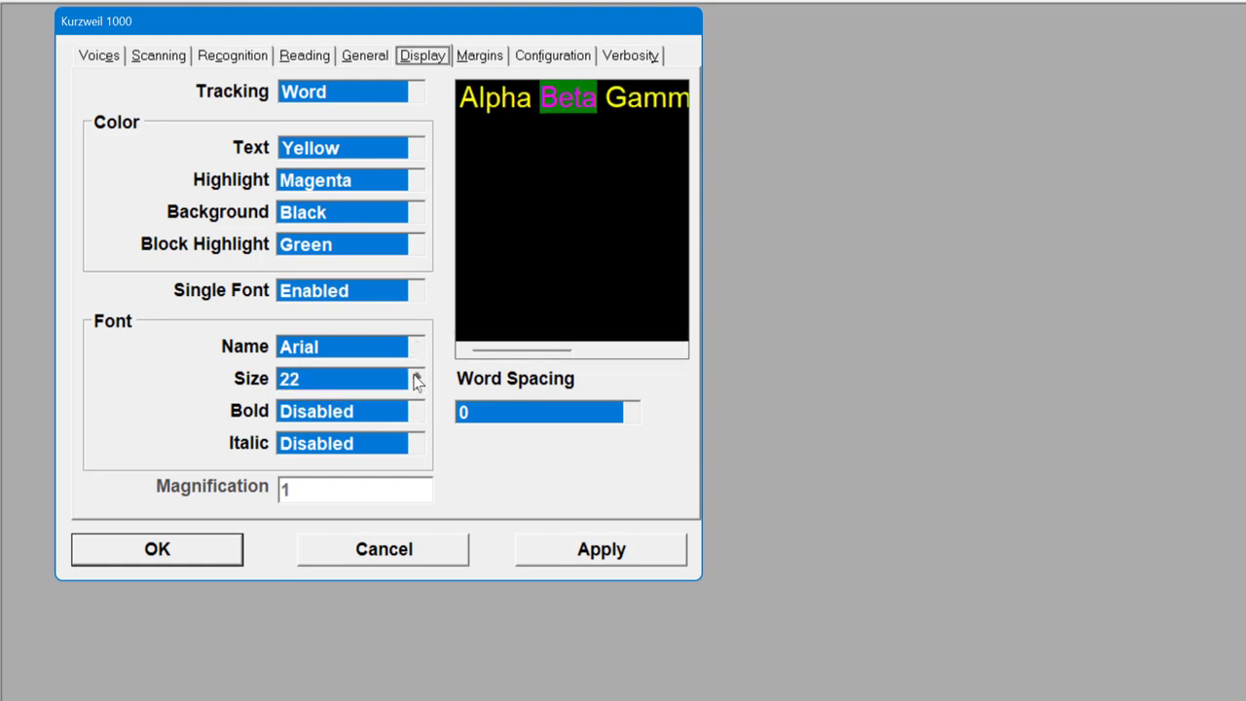
{"action": "left_click", "coordinate": [417, 375]}
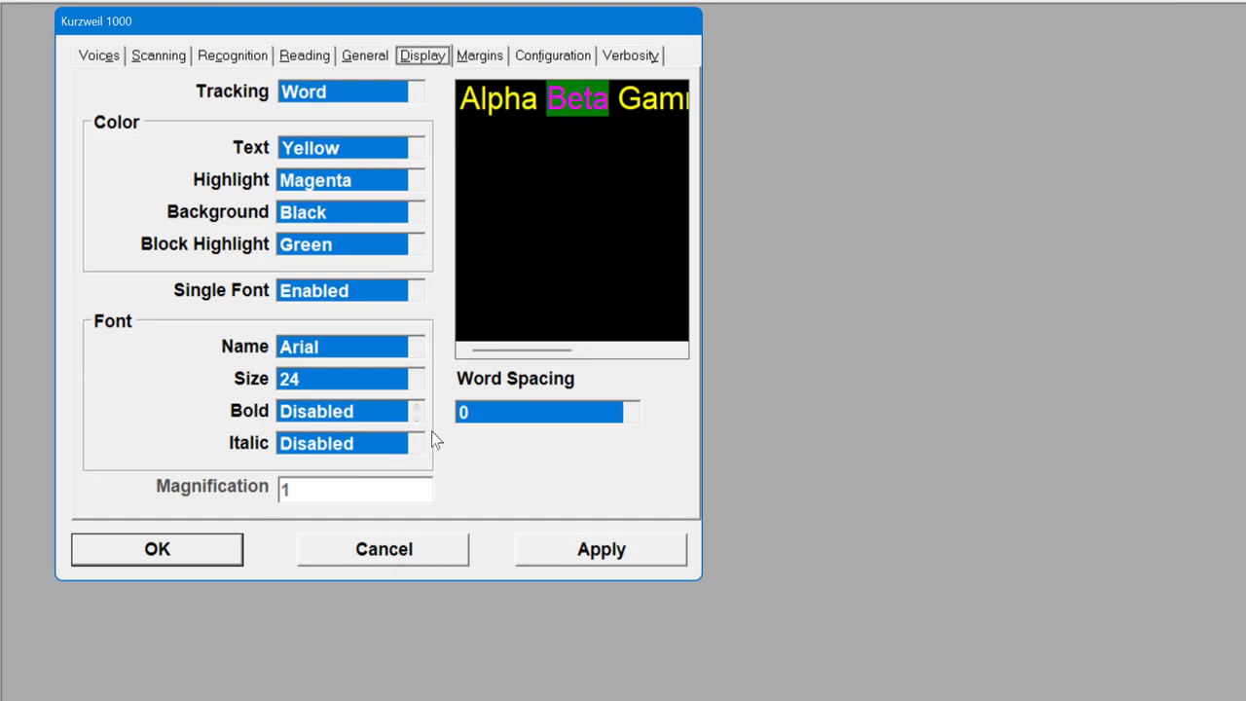
Step: Try a display word spacing of 3 and return it to 0
{"action": "left_click", "coordinate": [474, 418]}
{"action": "left_click", "coordinate": [633, 408]}
{"action": "left_click", "coordinate": [632, 408]}
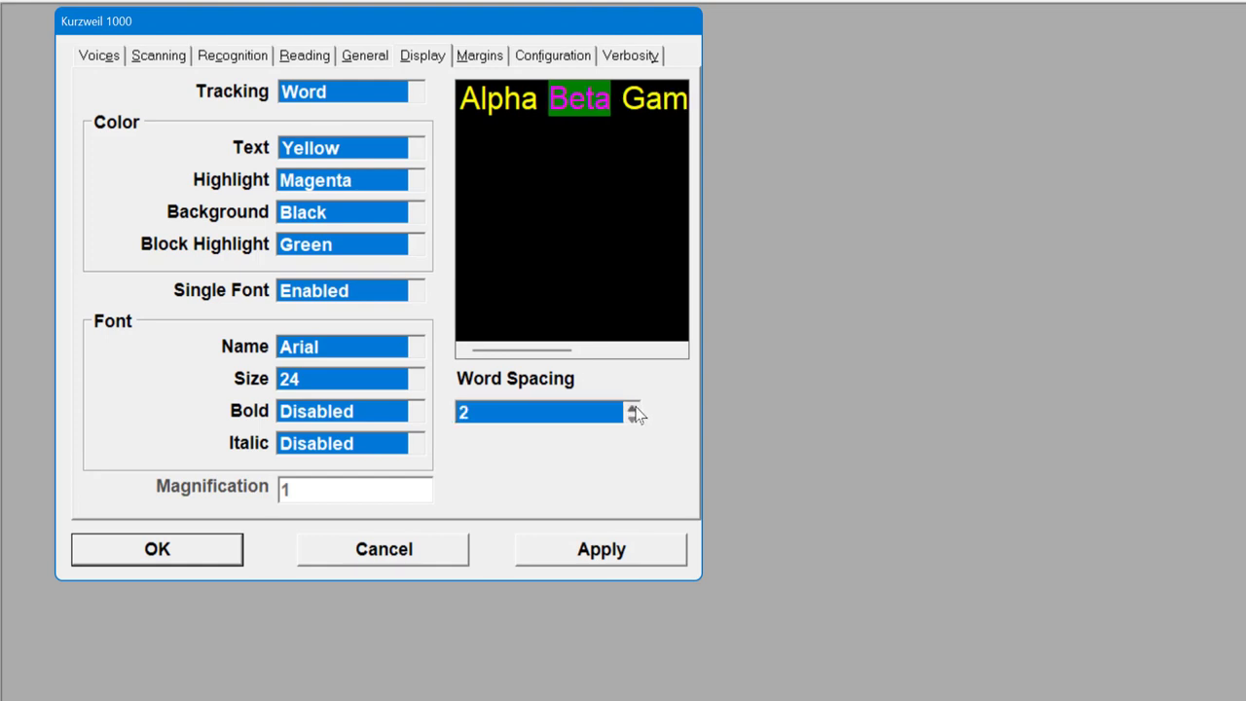
{"action": "left_click", "coordinate": [632, 408]}
{"action": "left_click", "coordinate": [632, 419]}
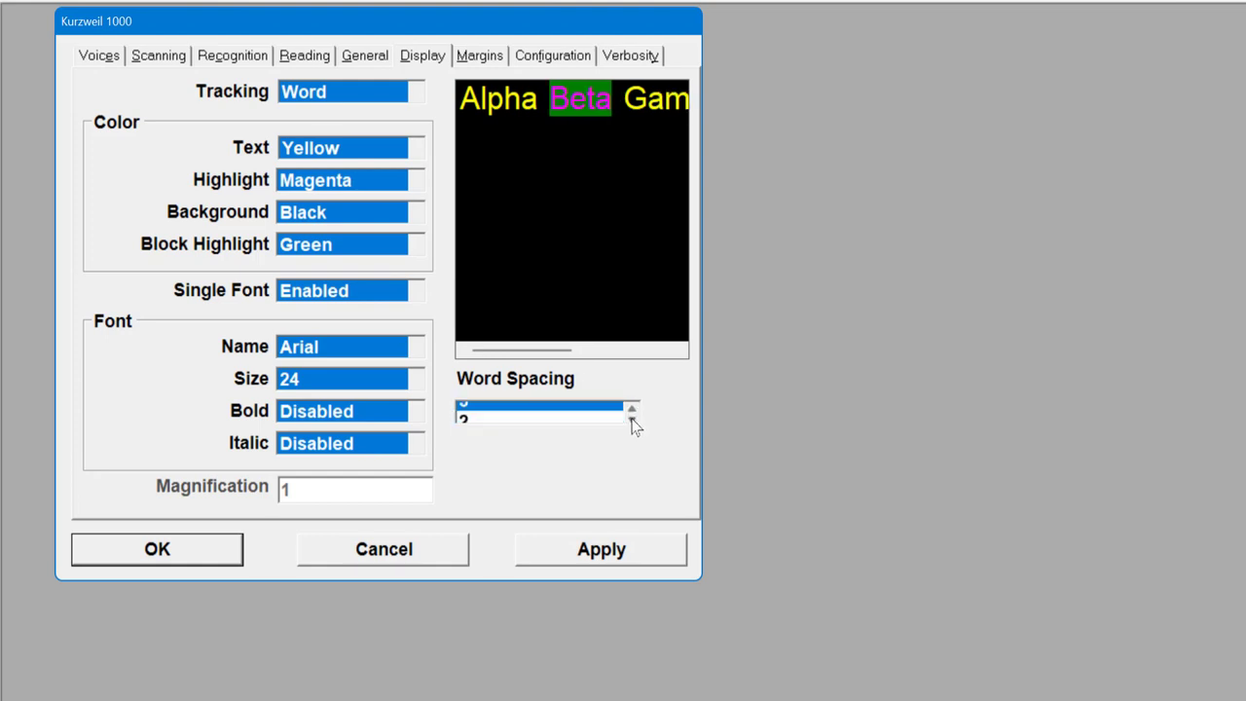
{"action": "left_click", "coordinate": [632, 419]}
{"action": "left_click", "coordinate": [632, 419]}
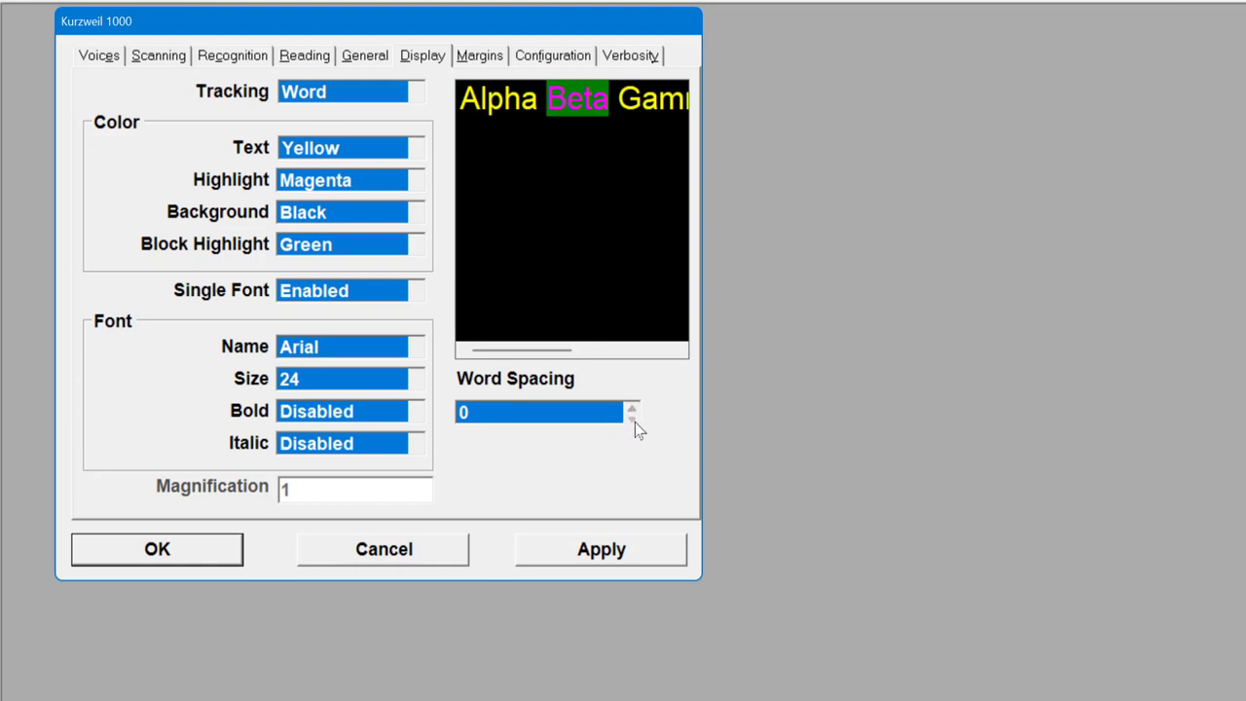
Step: Look over the margin and configuration settings, leave automatic startup disabled, and apply and close the settings
{"action": "left_click", "coordinate": [488, 56]}
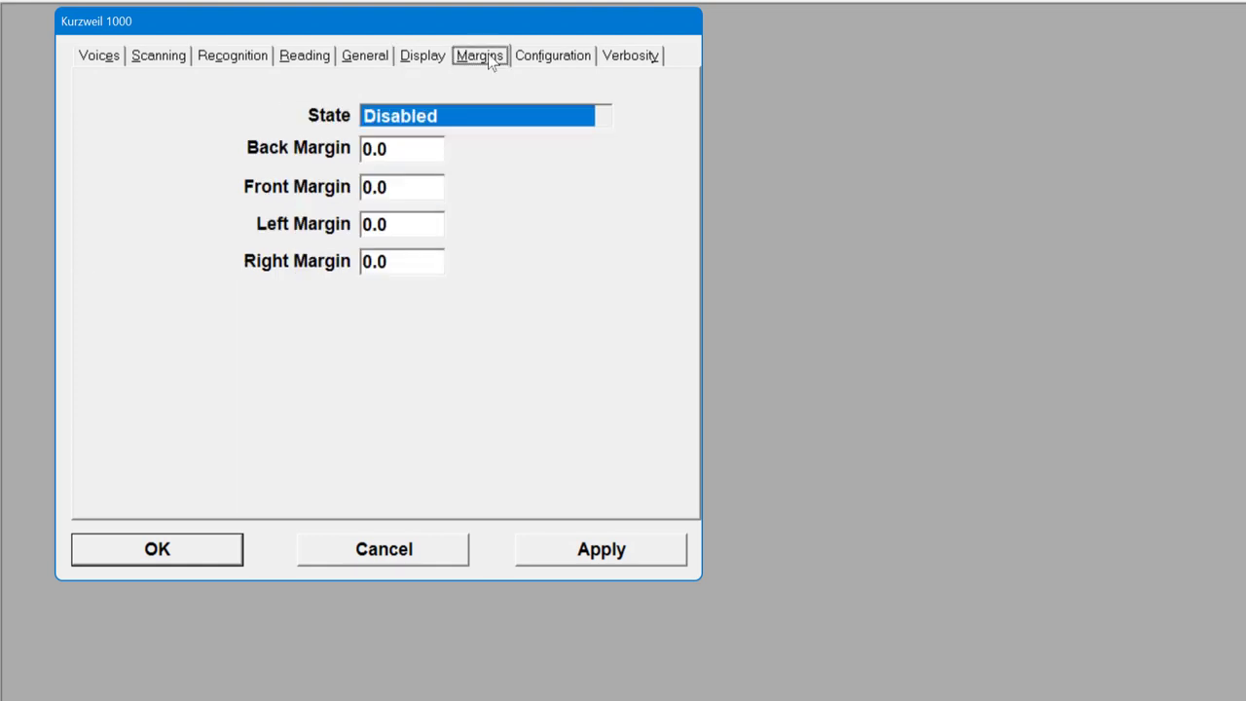
{"action": "left_click", "coordinate": [538, 55]}
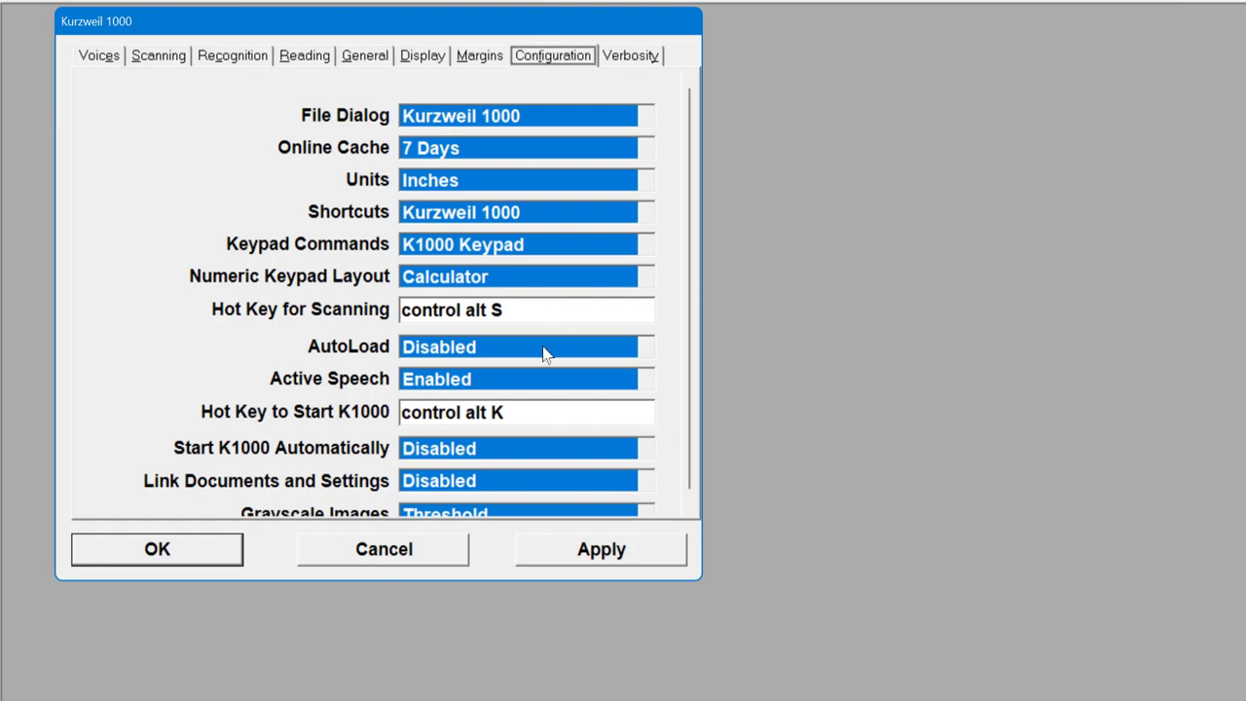
{"action": "left_click", "coordinate": [643, 445]}
{"action": "left_click", "coordinate": [643, 458]}
{"action": "left_click", "coordinate": [635, 551]}
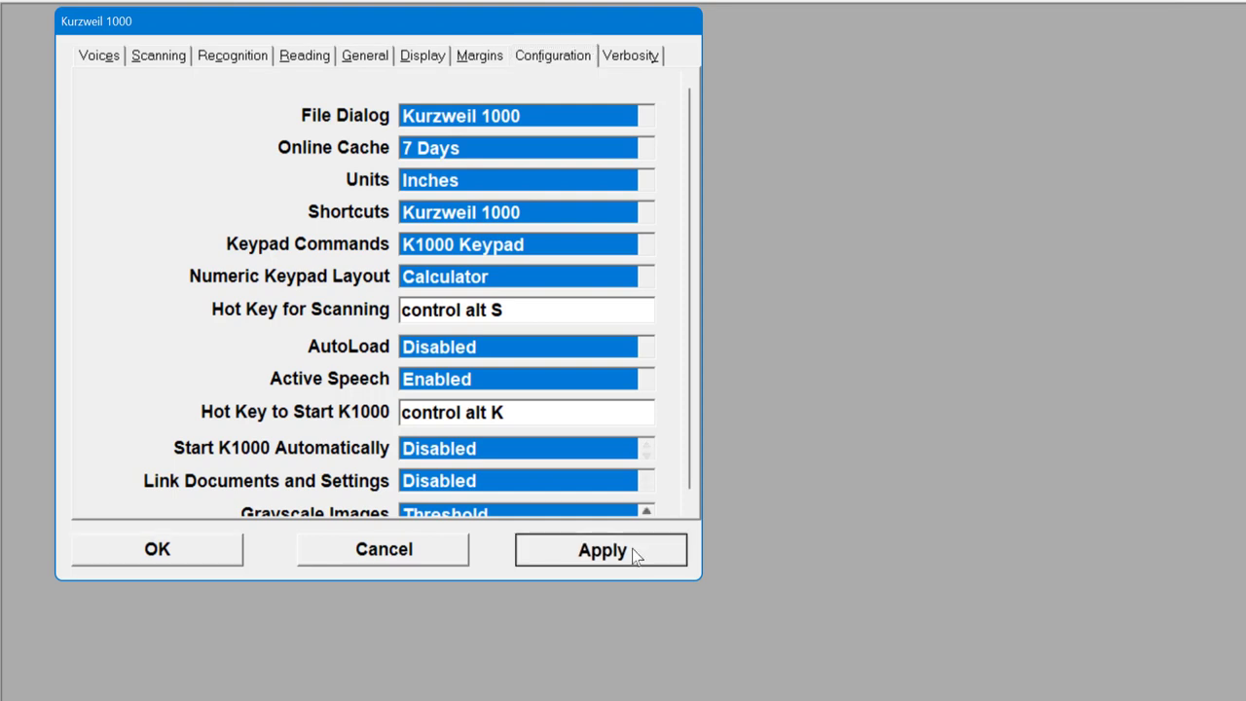
{"action": "left_click", "coordinate": [202, 548]}
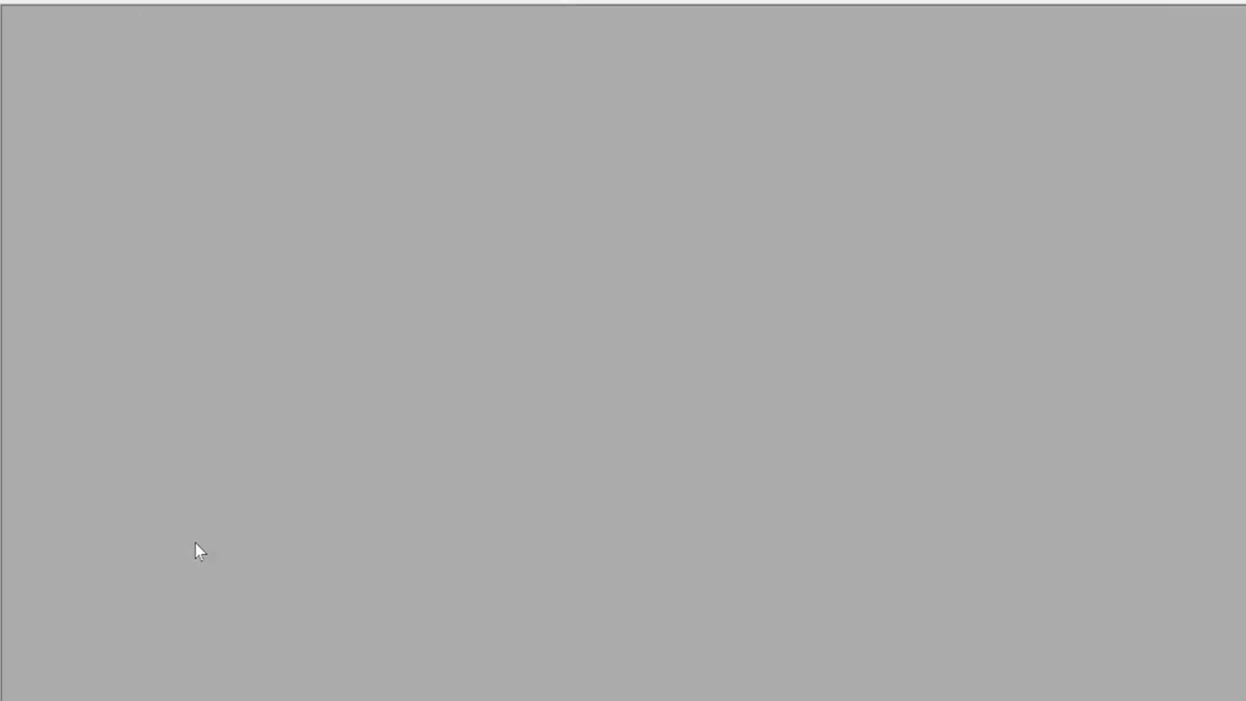
Step: Save the current settings to a new settings file named "my first pro."
{"action": "left_click", "coordinate": [191, 39]}
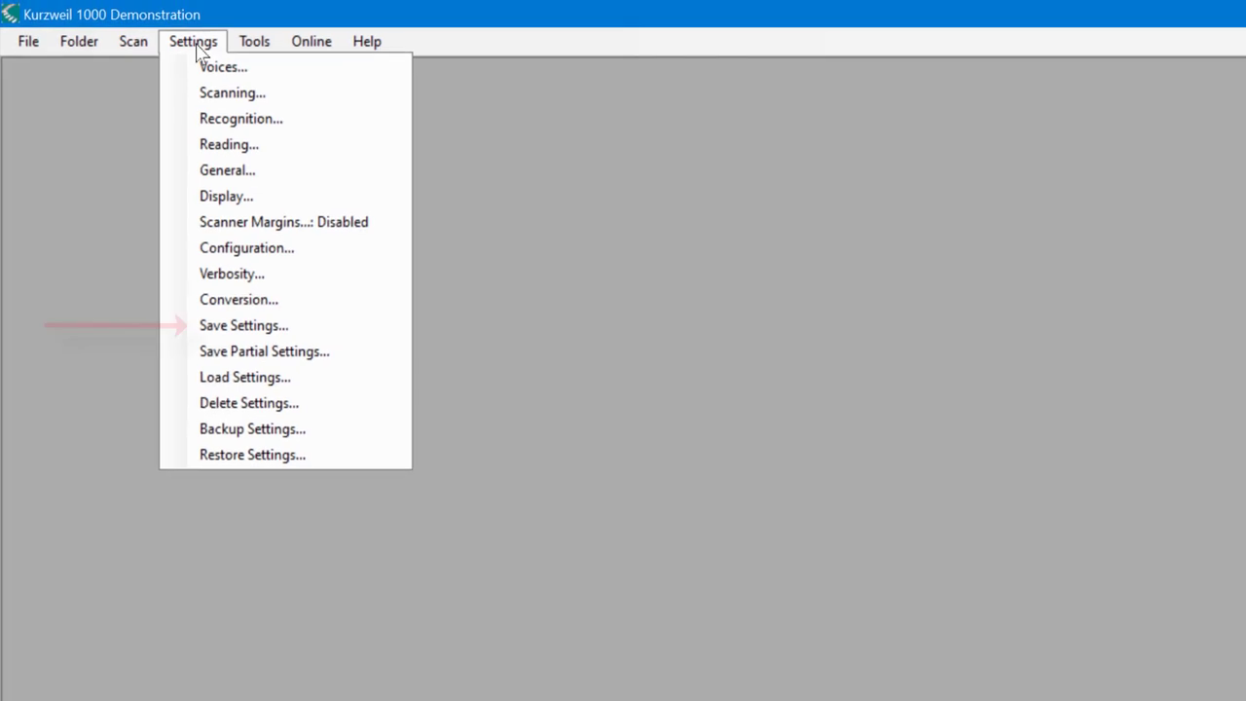
{"action": "left_click", "coordinate": [272, 327]}
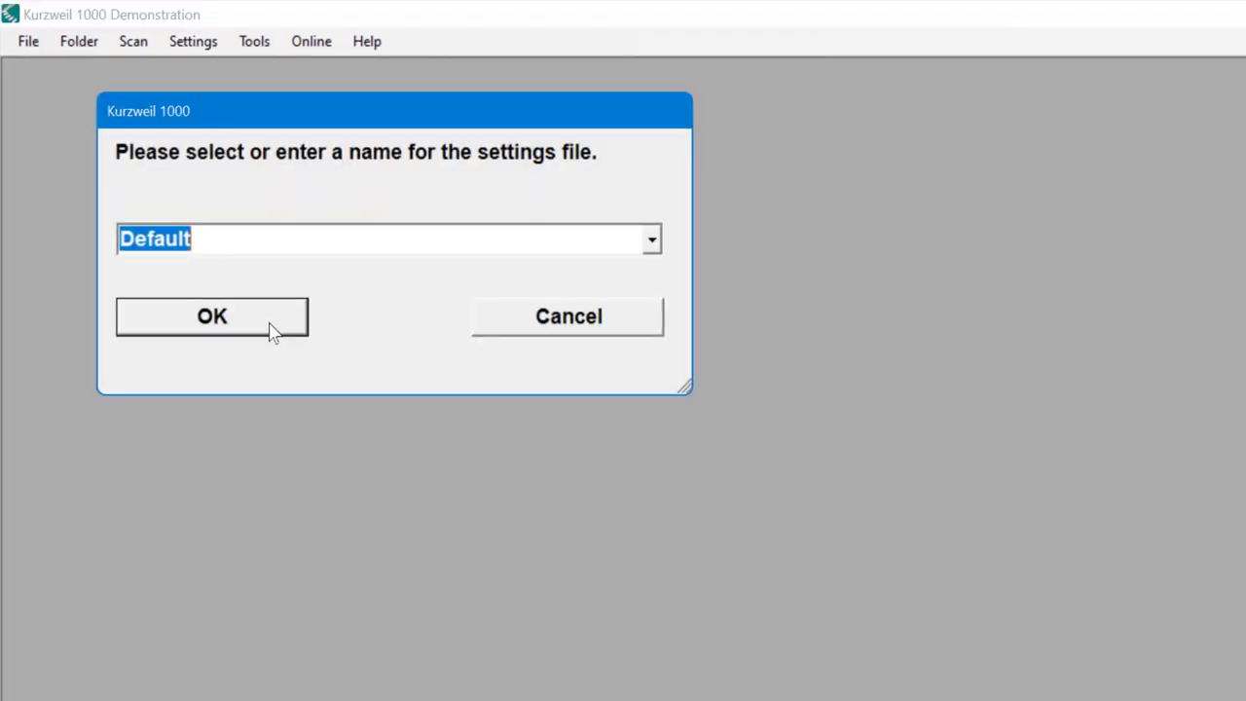
{"action": "left_click", "coordinate": [653, 240]}
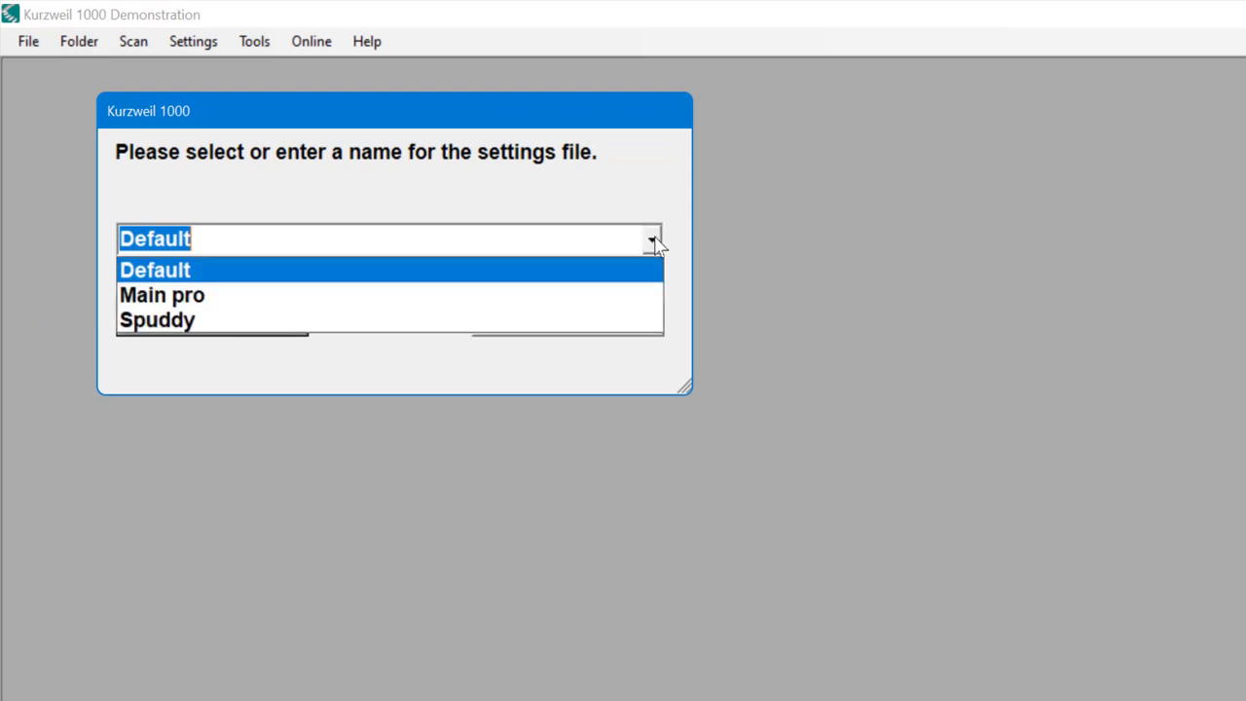
{"action": "left_click", "coordinate": [653, 241]}
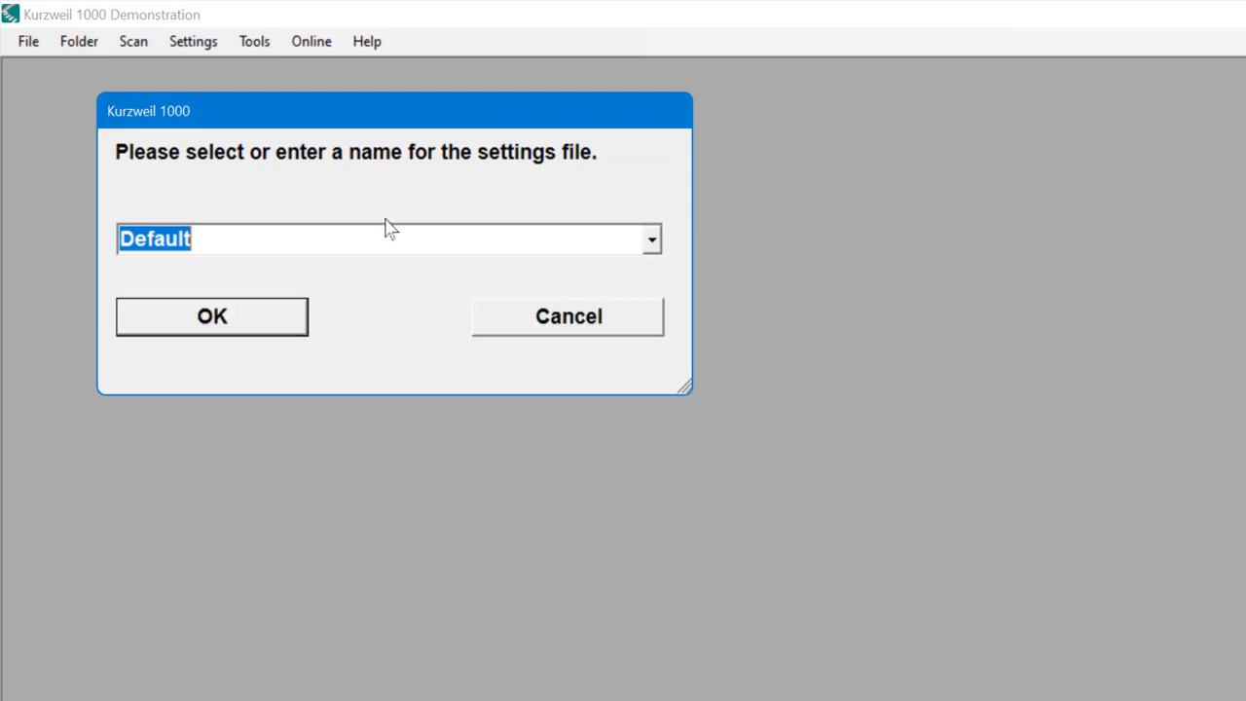
{"action": "key", "text": "BackSpace"}
{"action": "type", "text": "my "}
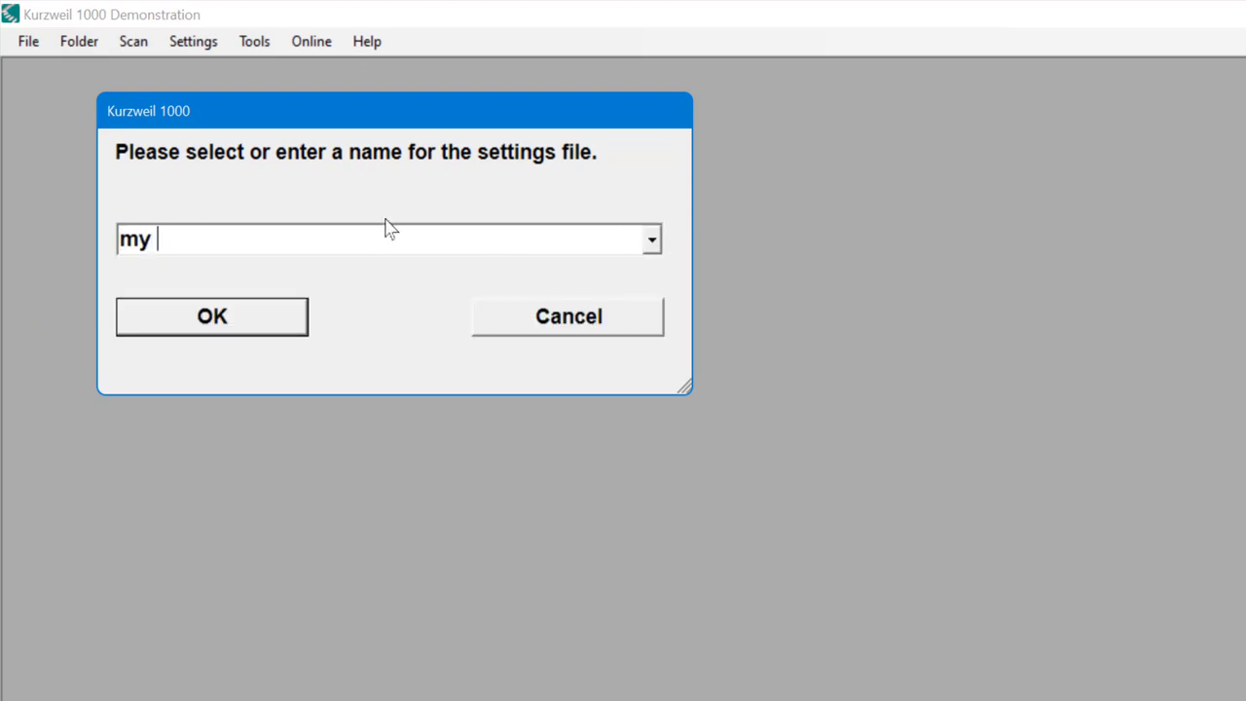
{"action": "type", "text": "first pro."}
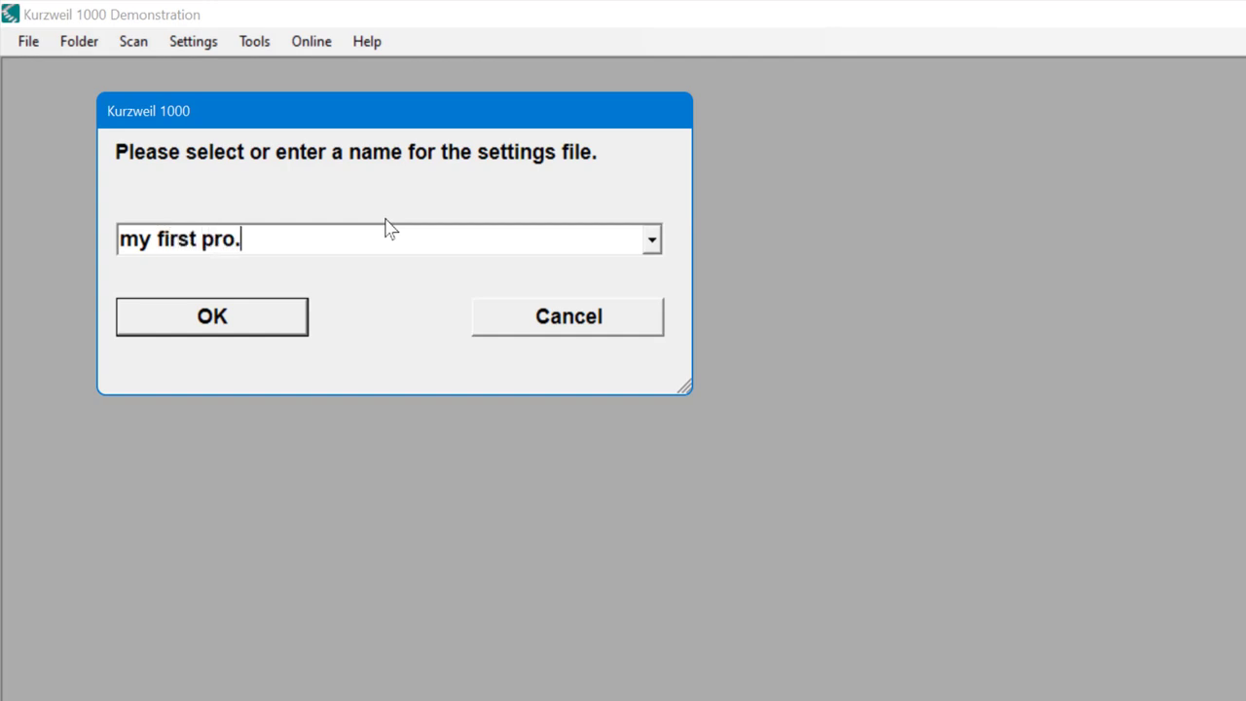
{"action": "left_click", "coordinate": [239, 314]}
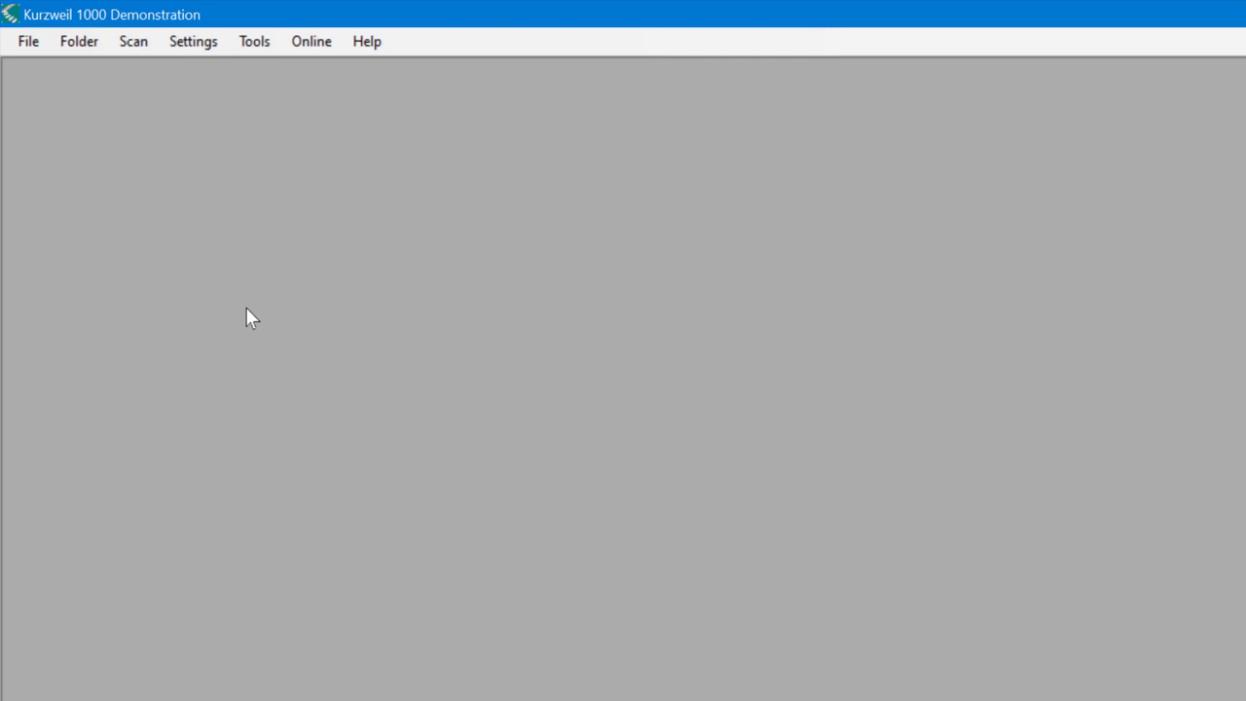
Step: Look through the sites offered in the online bookshelves and leave without choosing one
{"action": "left_click", "coordinate": [317, 43]}
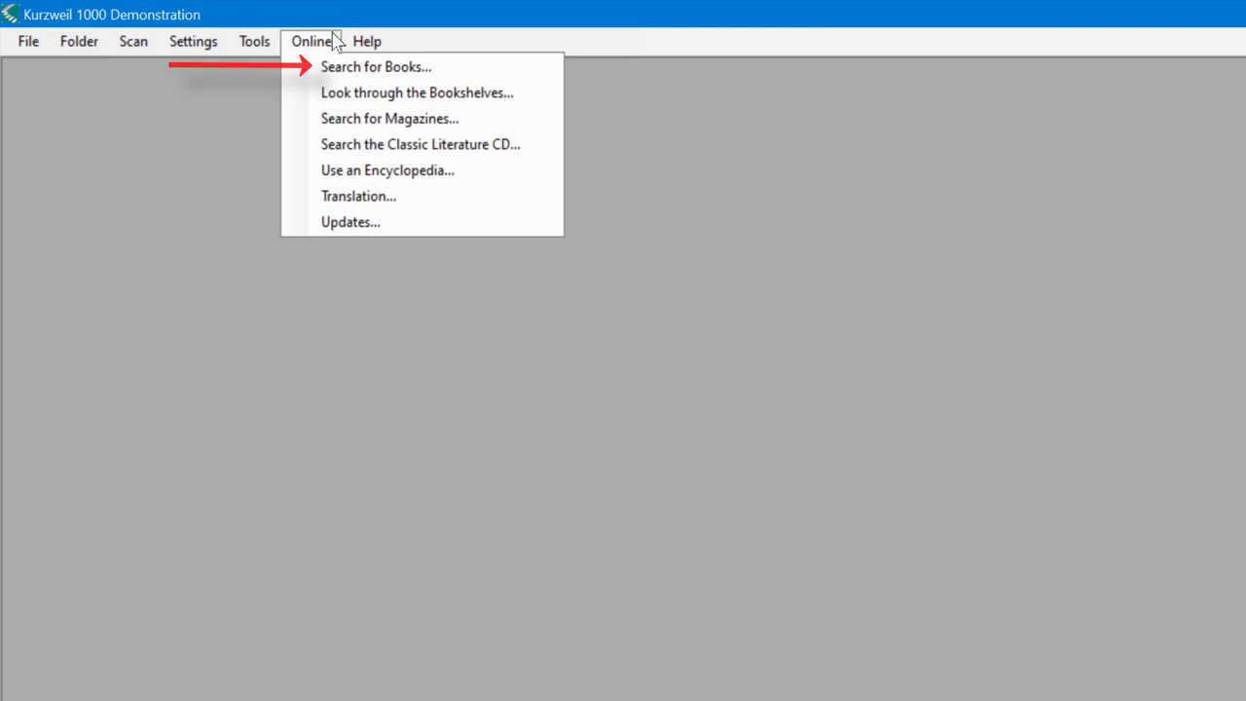
{"action": "left_click", "coordinate": [354, 94]}
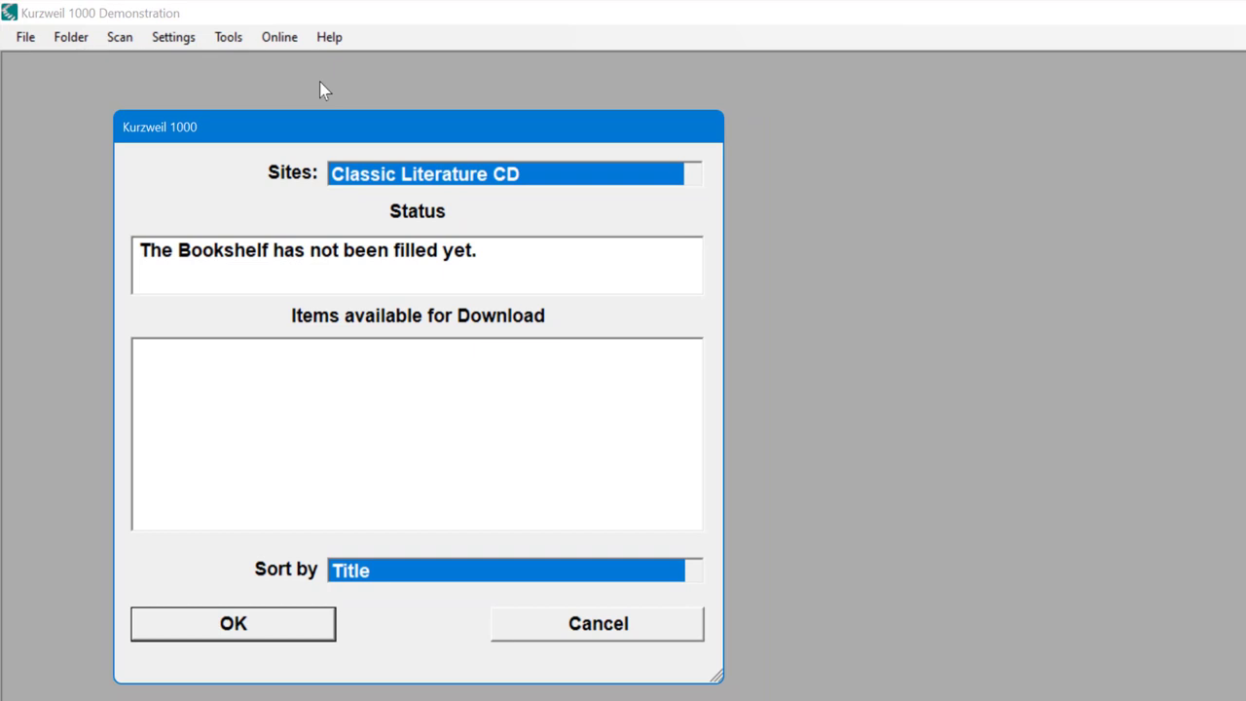
{"action": "left_click", "coordinate": [693, 173]}
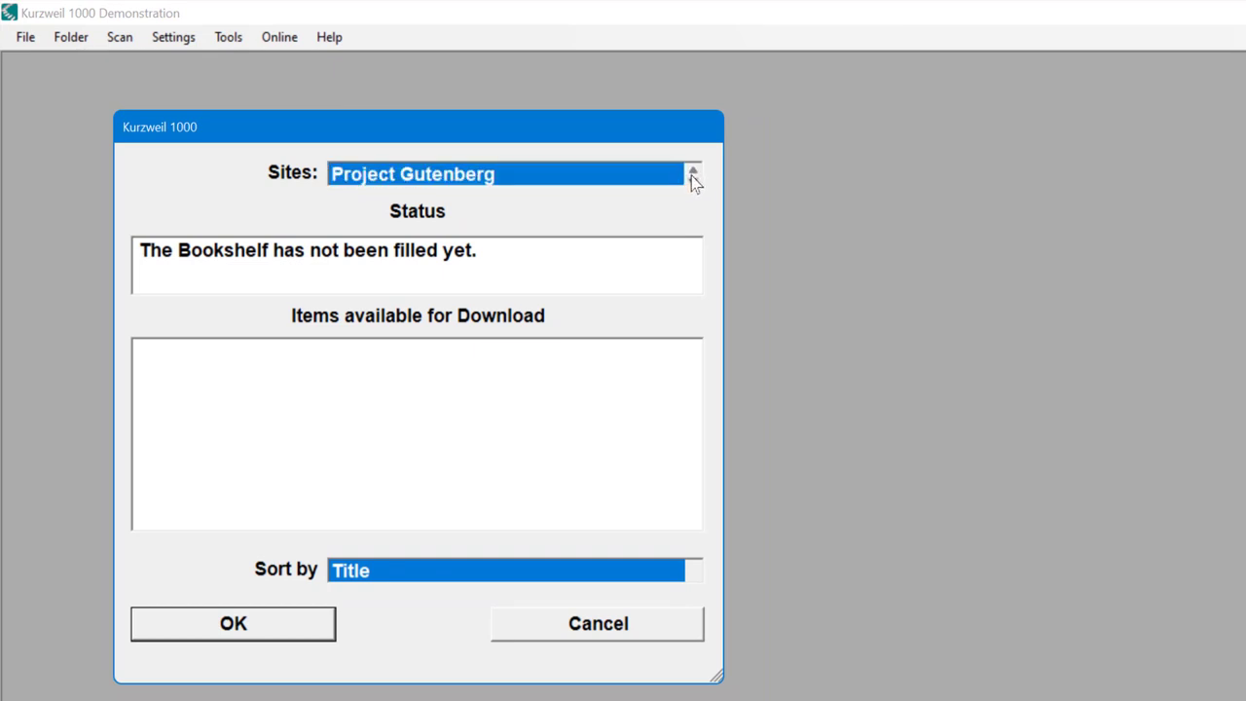
{"action": "left_click", "coordinate": [692, 174]}
{"action": "left_click", "coordinate": [692, 174]}
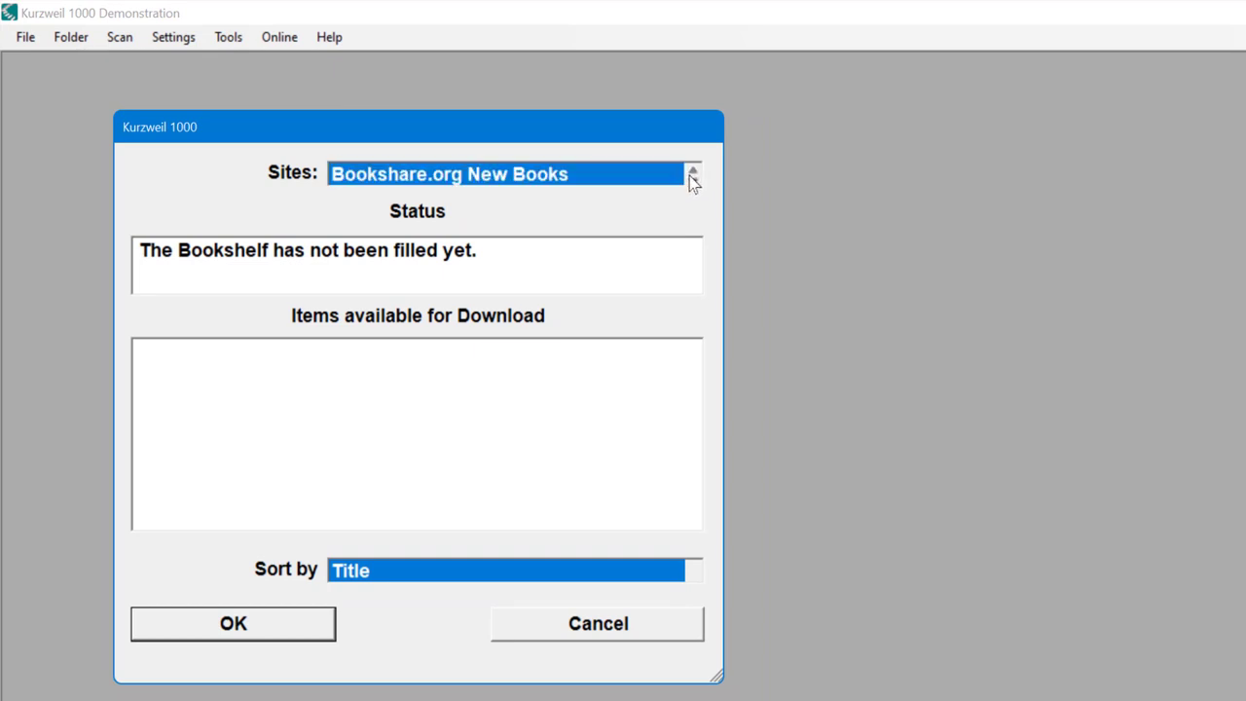
{"action": "left_click", "coordinate": [692, 176]}
{"action": "left_click", "coordinate": [691, 176]}
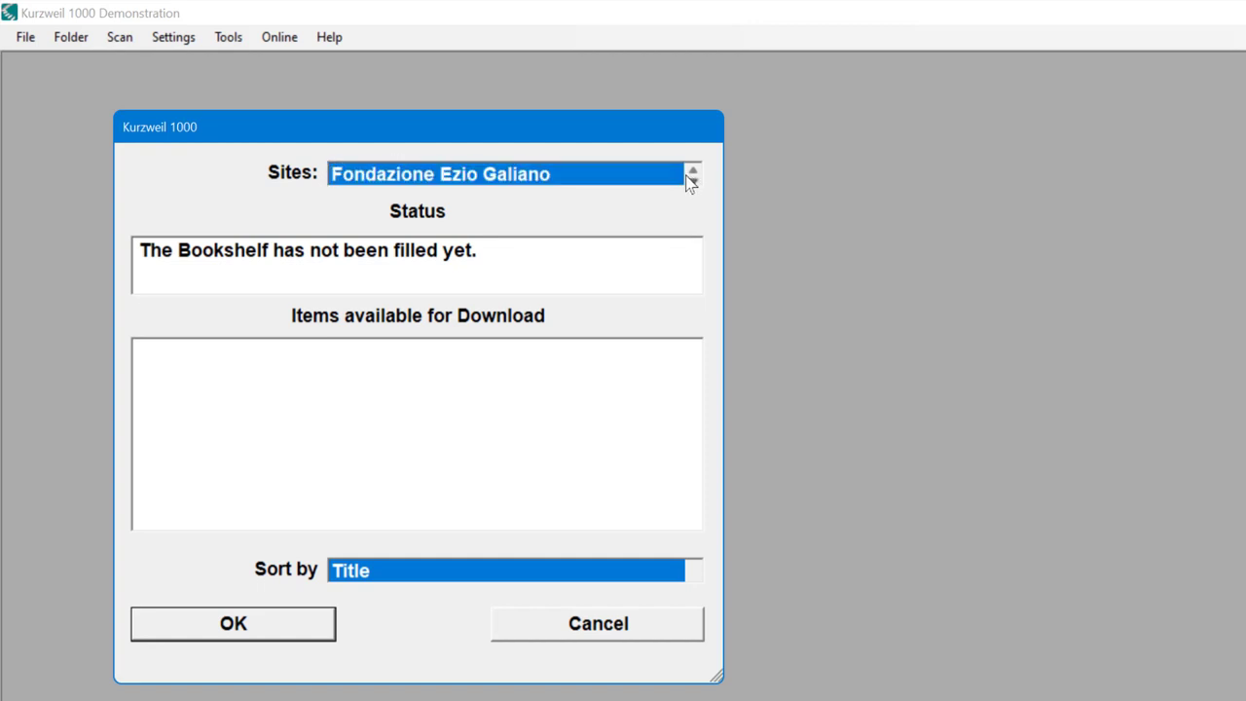
{"action": "left_click", "coordinate": [585, 625]}
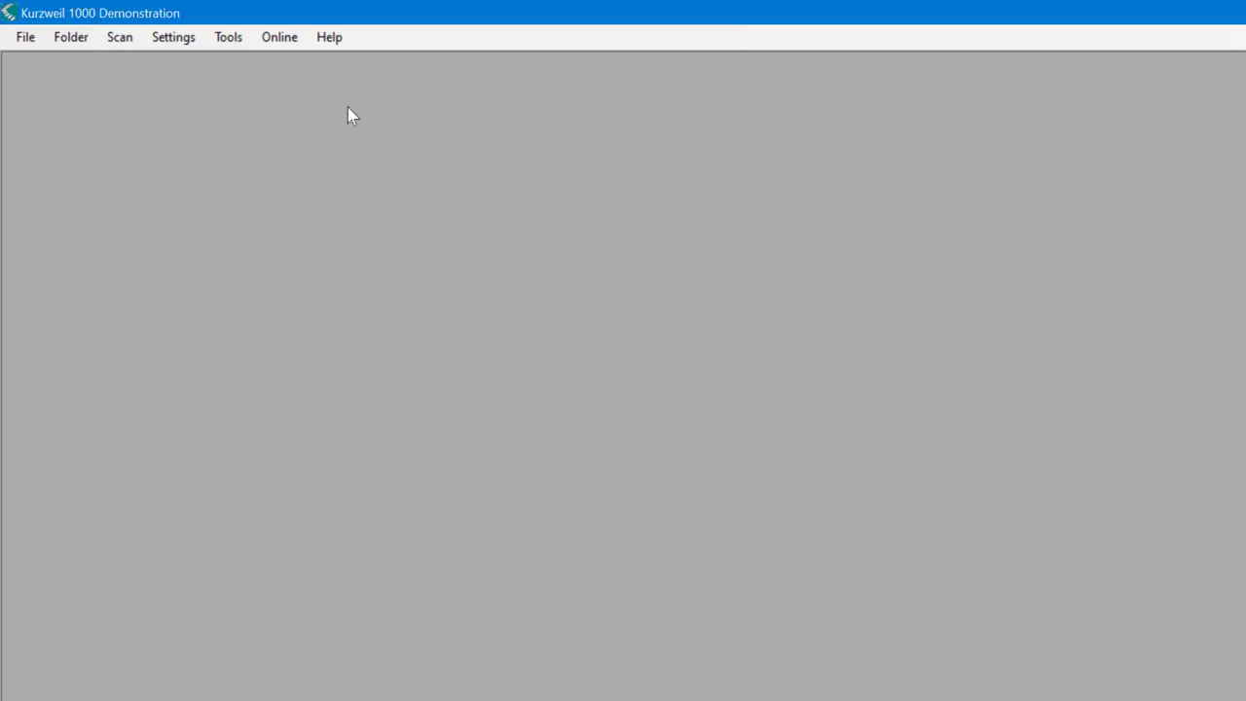
Step: Set up an online book search for titles containing "history"
{"action": "left_click", "coordinate": [279, 37]}
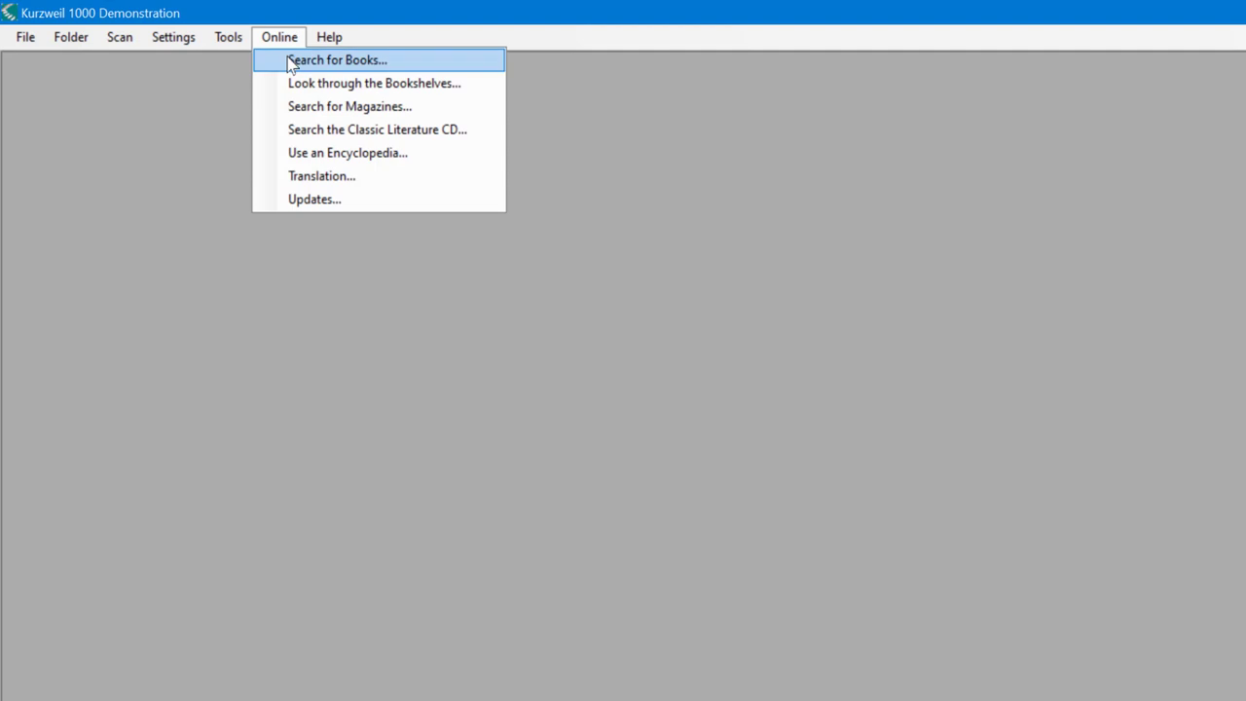
{"action": "left_click", "coordinate": [292, 59]}
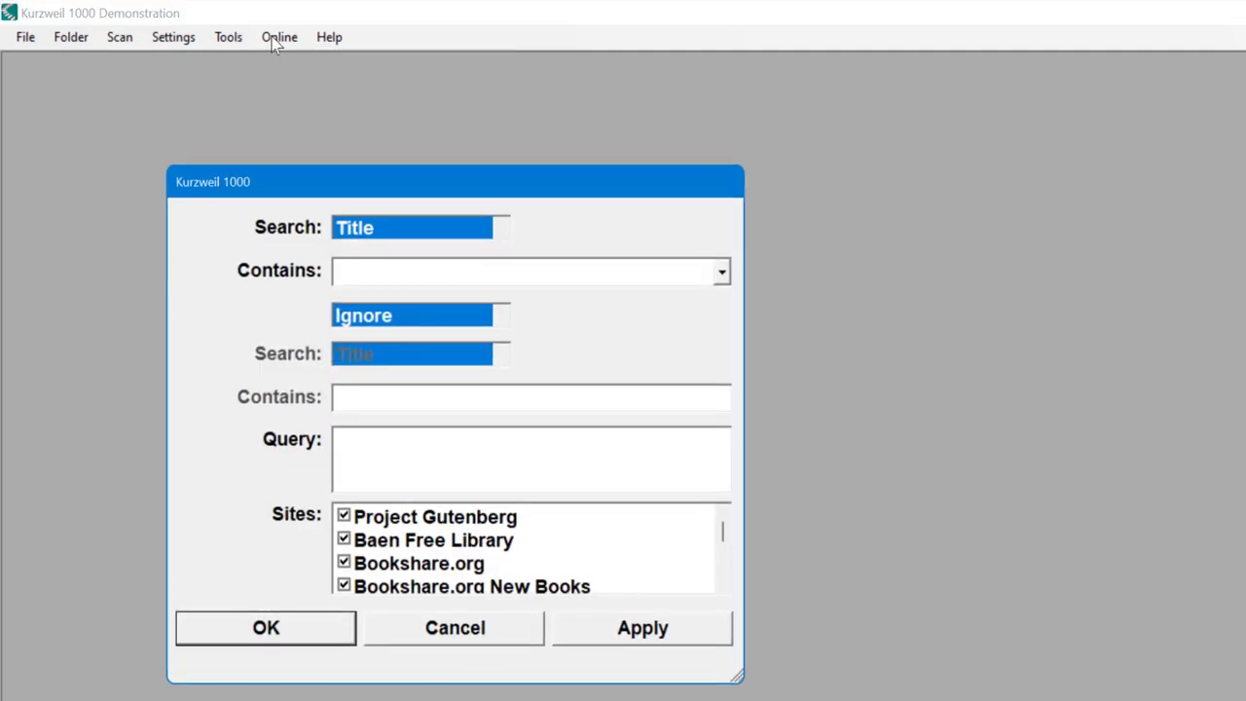
{"action": "left_click", "coordinate": [501, 236]}
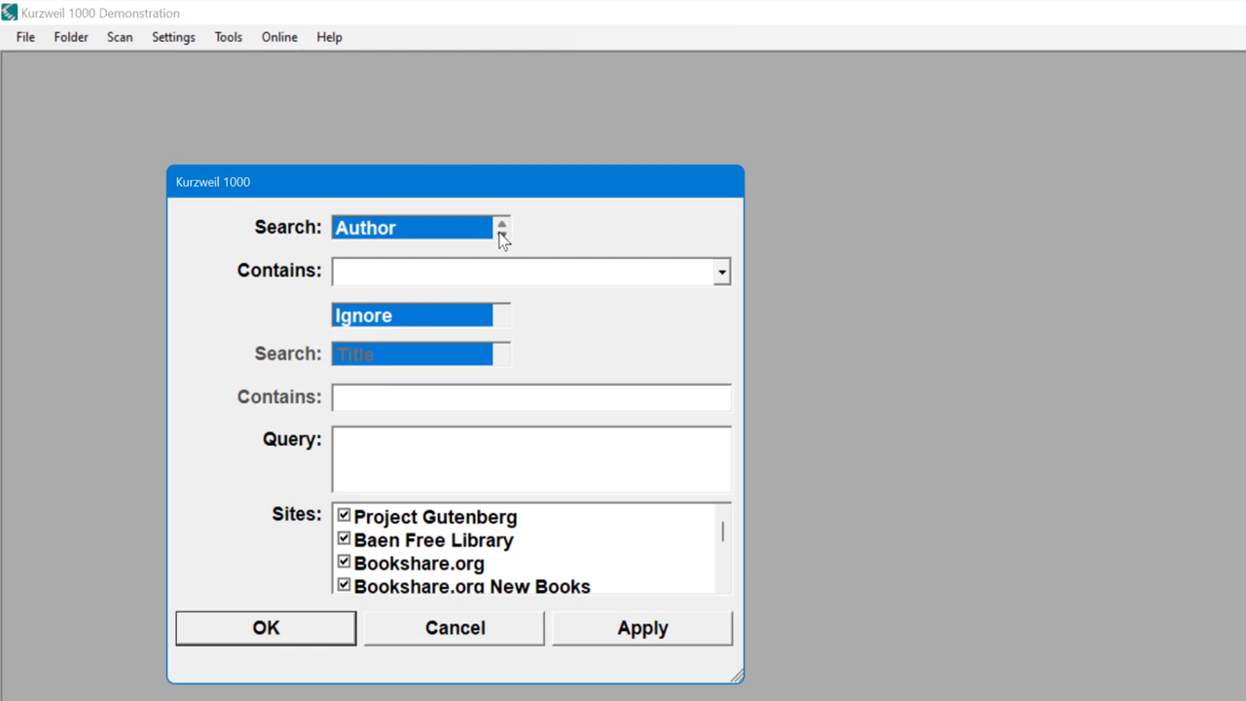
{"action": "left_click", "coordinate": [502, 225]}
{"action": "left_click", "coordinate": [368, 265]}
{"action": "type", "text": "history"}
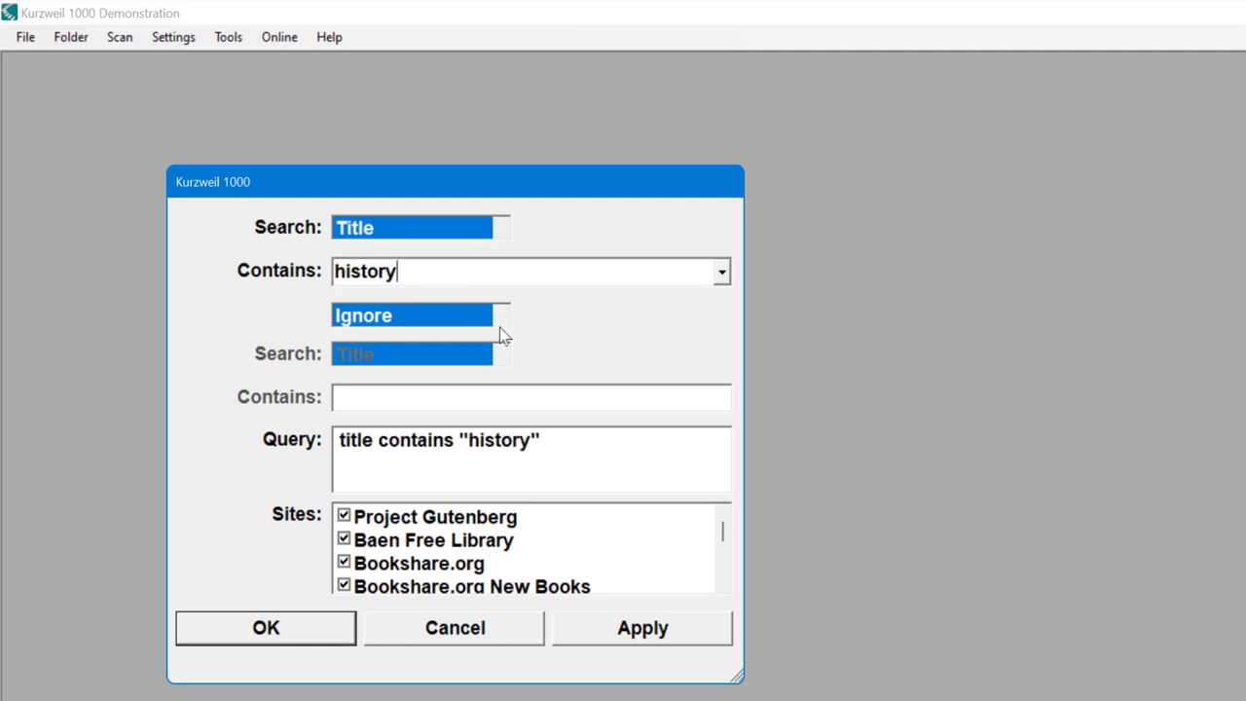
Step: Review the list of sites included in the book search, apply the search options and run it
{"action": "mouse_move", "coordinate": [497, 326]}
{"action": "left_click", "coordinate": [724, 583]}
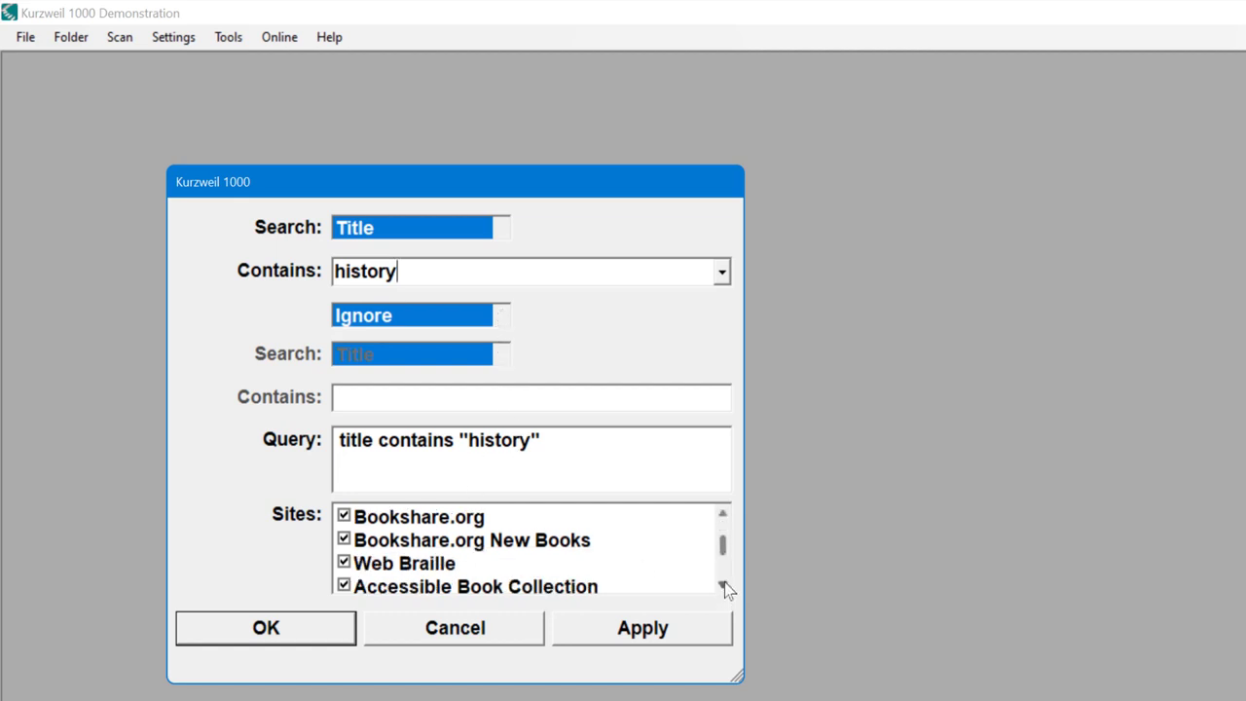
{"action": "left_click", "coordinate": [724, 584]}
{"action": "left_click", "coordinate": [724, 584]}
{"action": "left_click", "coordinate": [724, 584]}
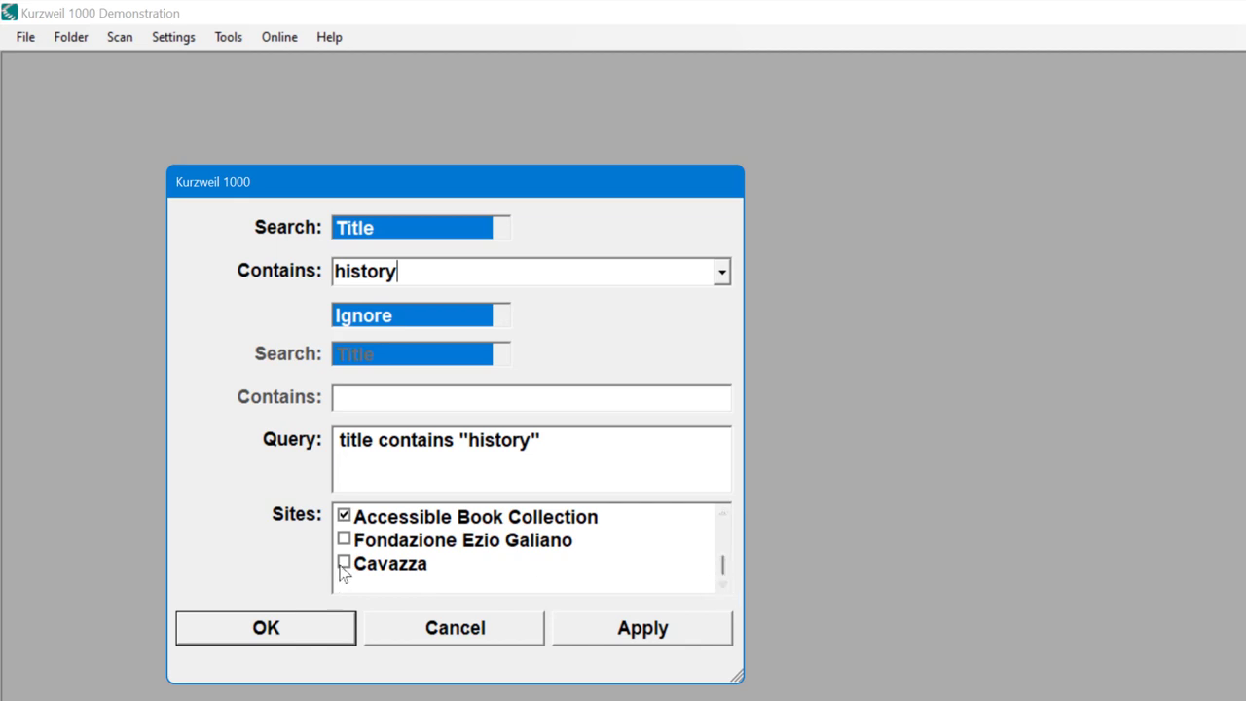
{"action": "left_click", "coordinate": [647, 628]}
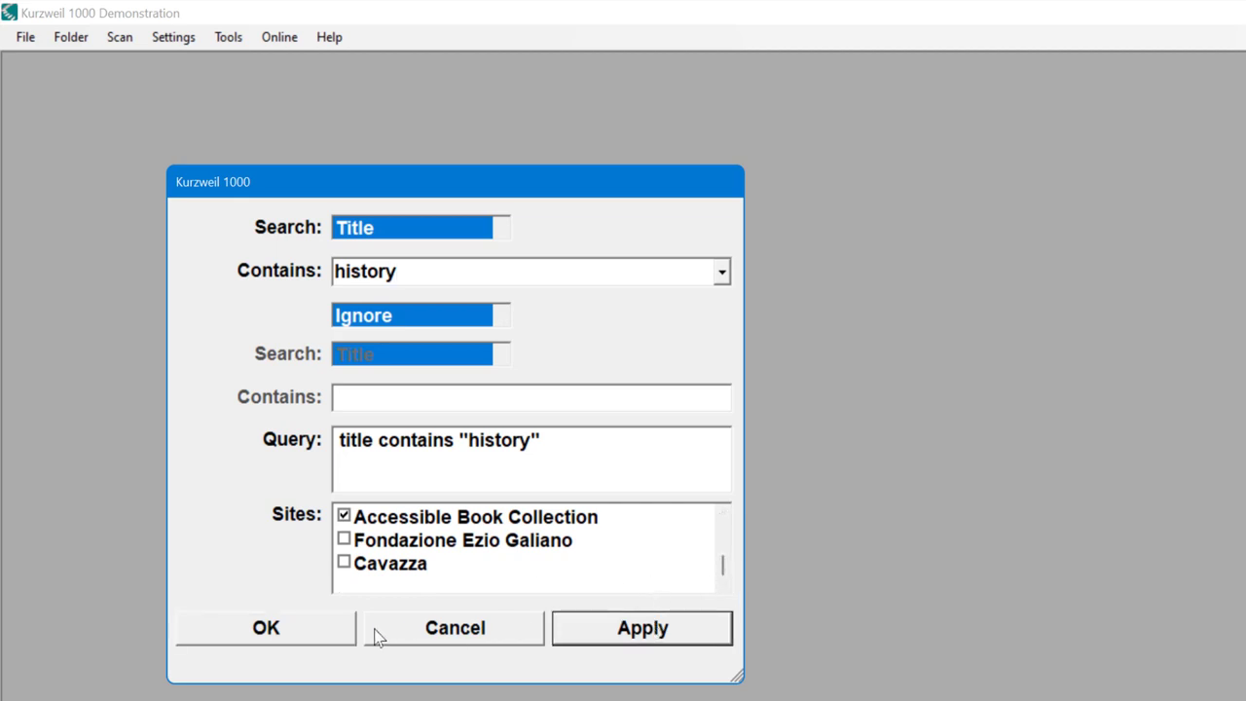
{"action": "left_click", "coordinate": [269, 629]}
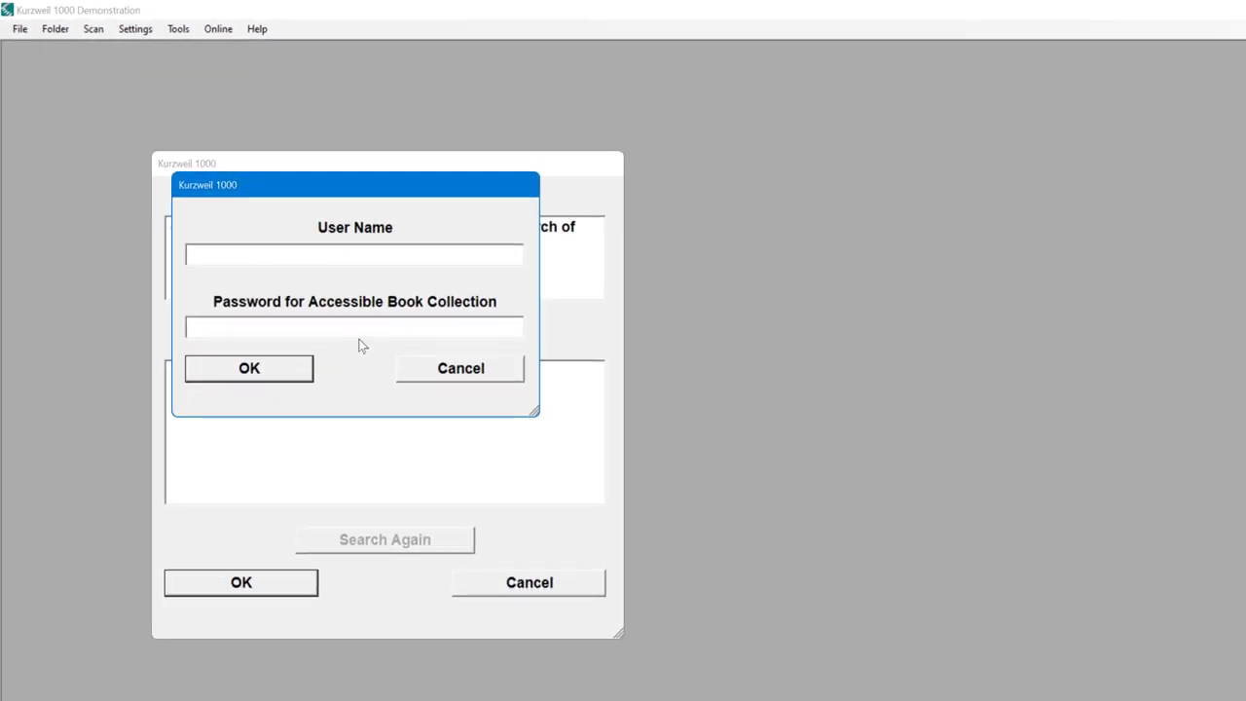
Step: Dismiss the Accessible Book Collection sign-in and request download of "Pathogens Crossing Borders" and "Economic and Political Democracy in Complex Times"
{"action": "left_click_drag", "start_coordinate": [383, 189], "coordinate": [952, 166]}
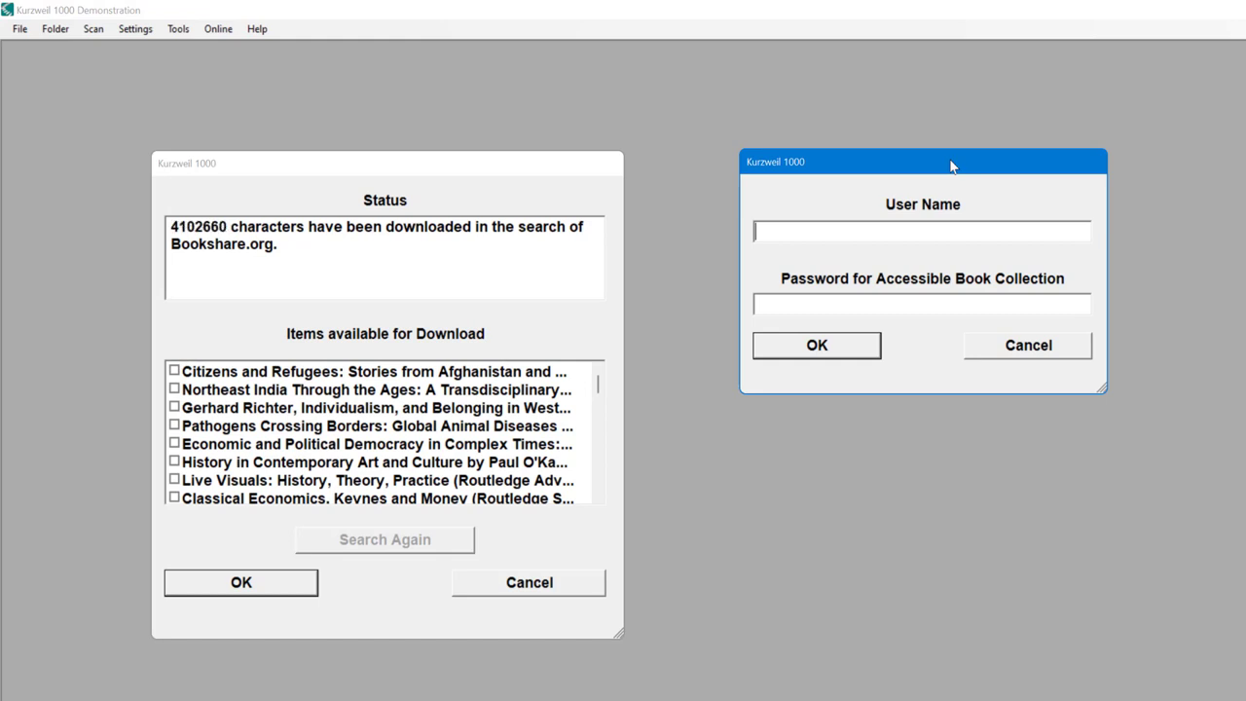
{"action": "left_click", "coordinate": [1035, 349]}
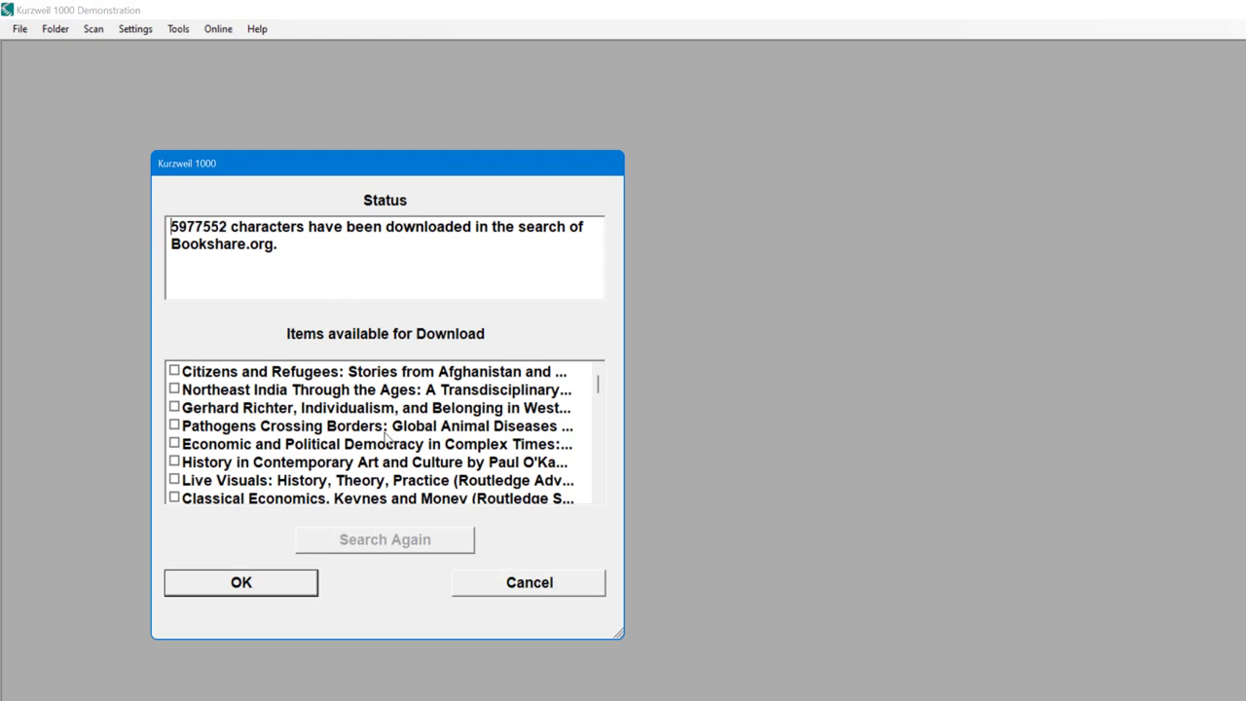
{"action": "left_click", "coordinate": [174, 444]}
{"action": "left_click", "coordinate": [241, 582]}
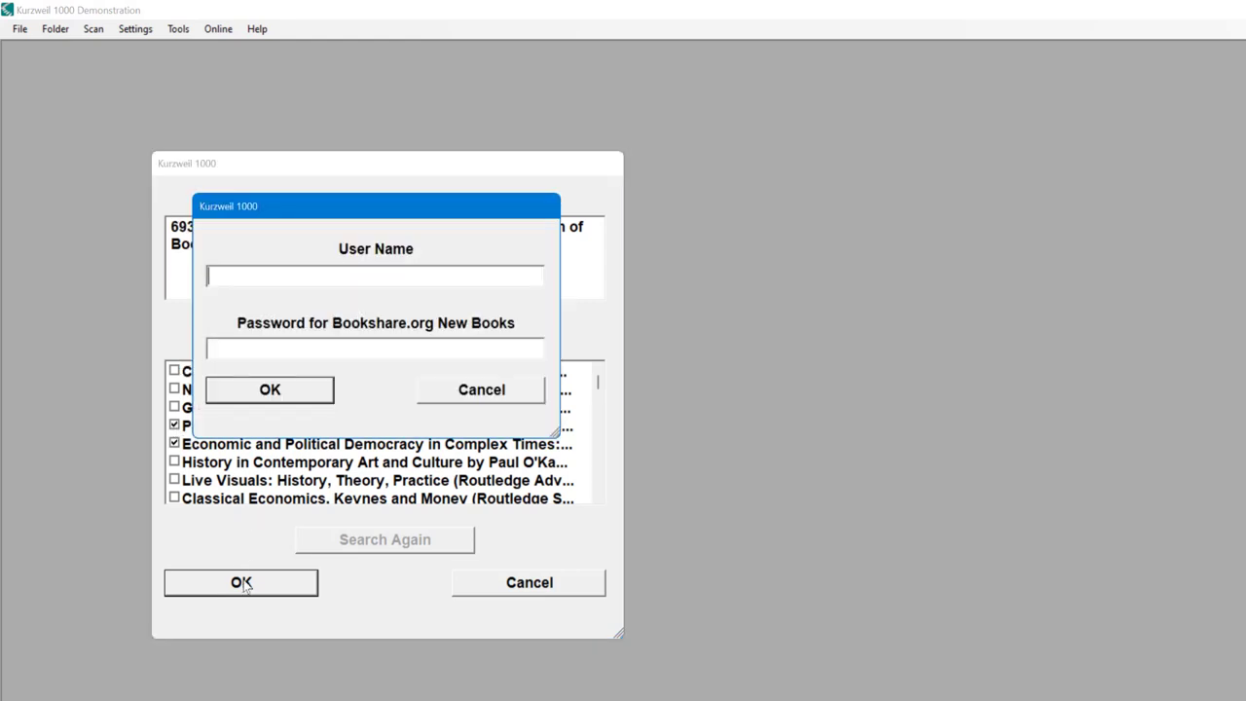
Step: Cancel the Bookshare.org New Books sign-in for both requested books and dismiss the download error message
{"action": "left_click", "coordinate": [481, 394]}
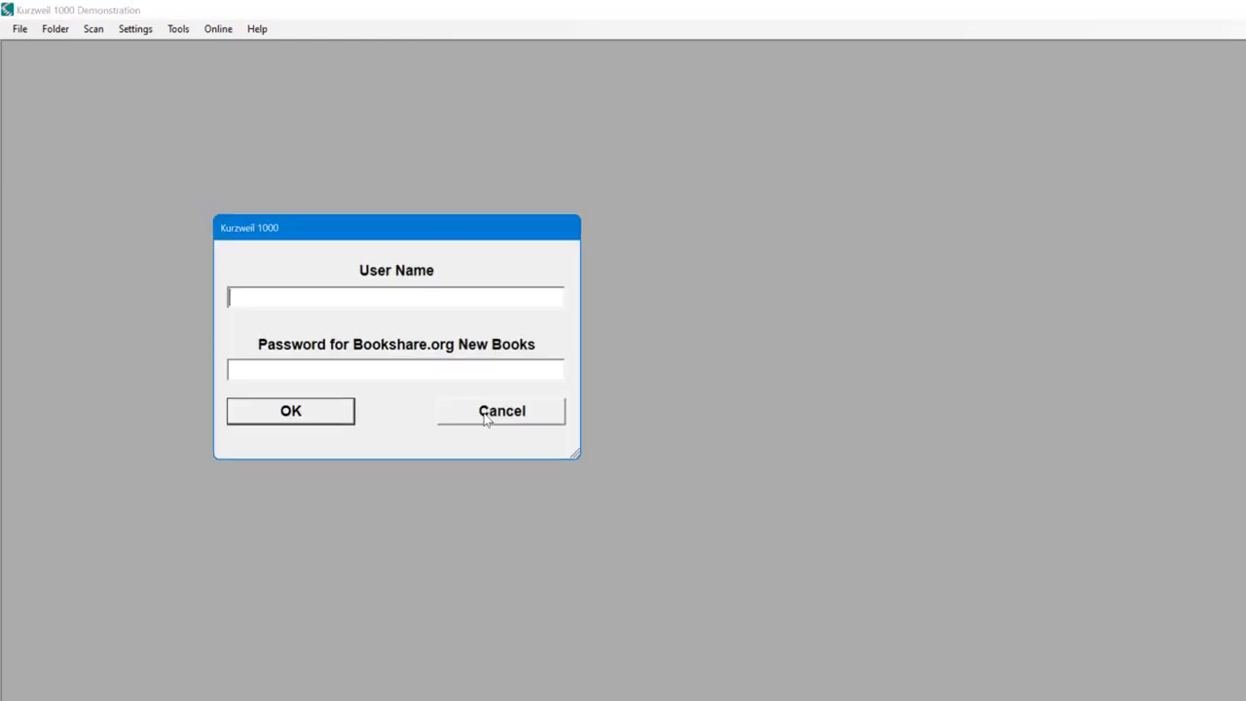
{"action": "left_click", "coordinate": [498, 416]}
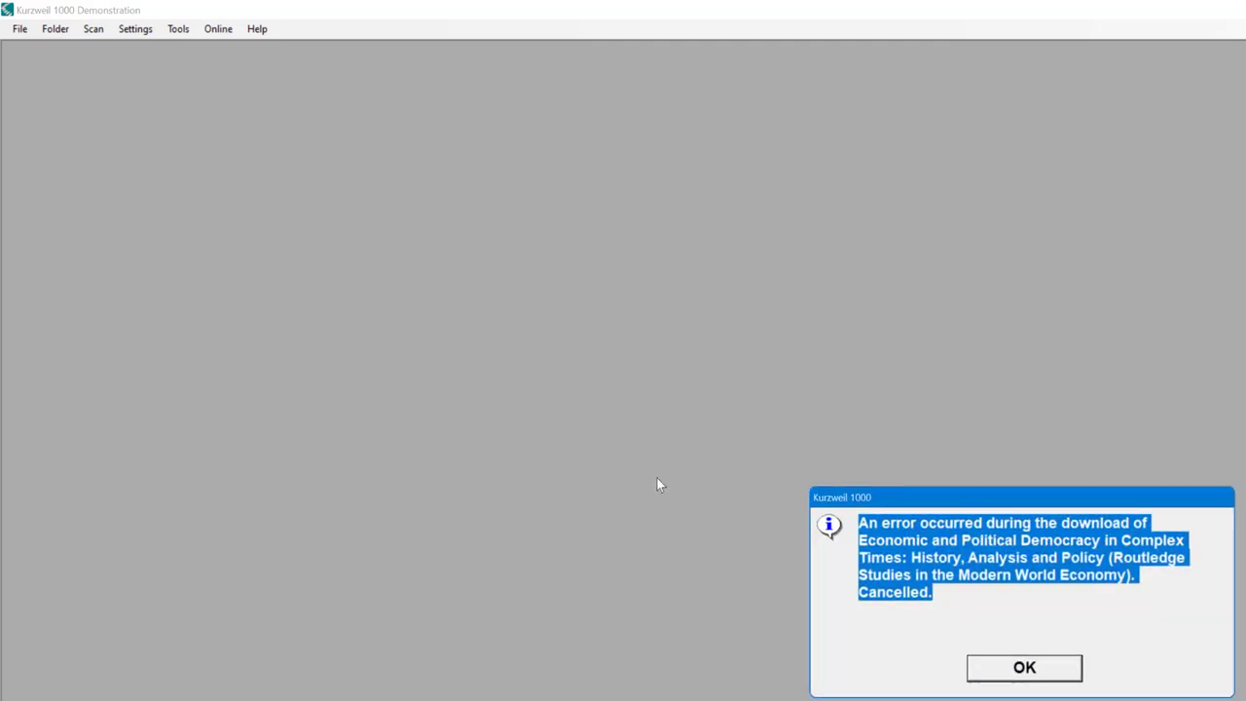
{"action": "left_click", "coordinate": [1022, 670]}
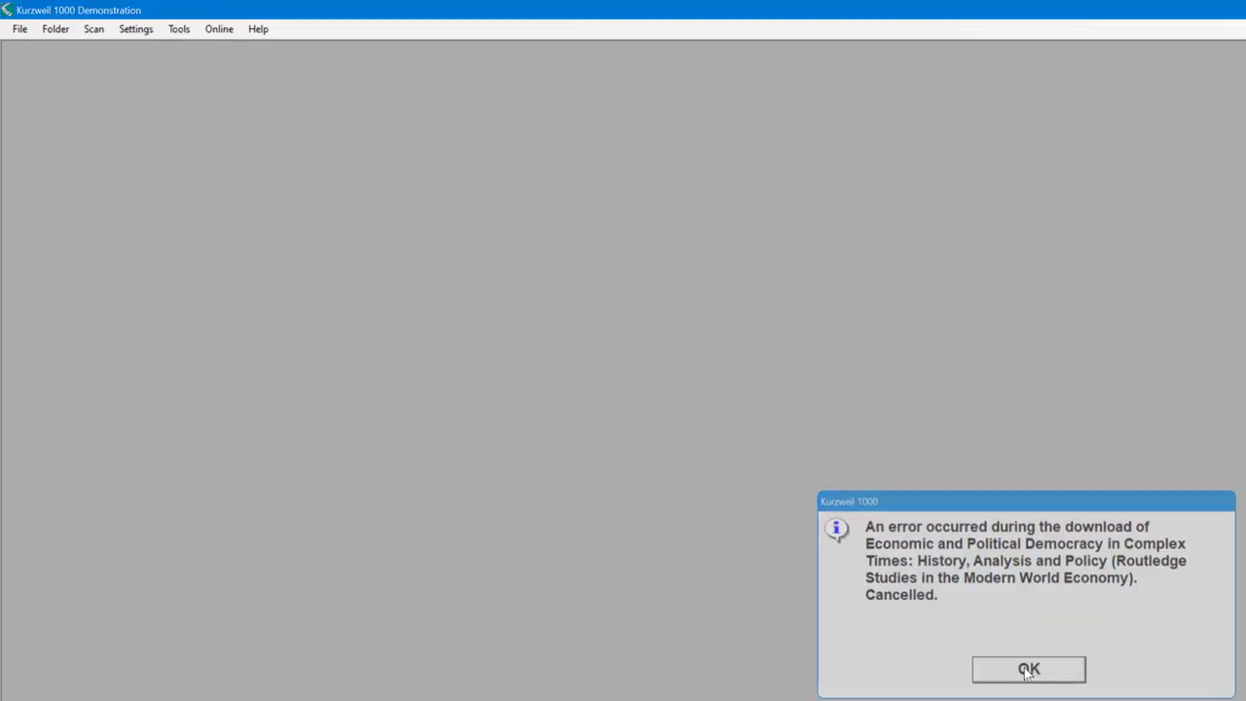
Step: Look at the online bookshelves with the Classic Literature CD site selected and leave without downloading anything
{"action": "left_click", "coordinate": [216, 30]}
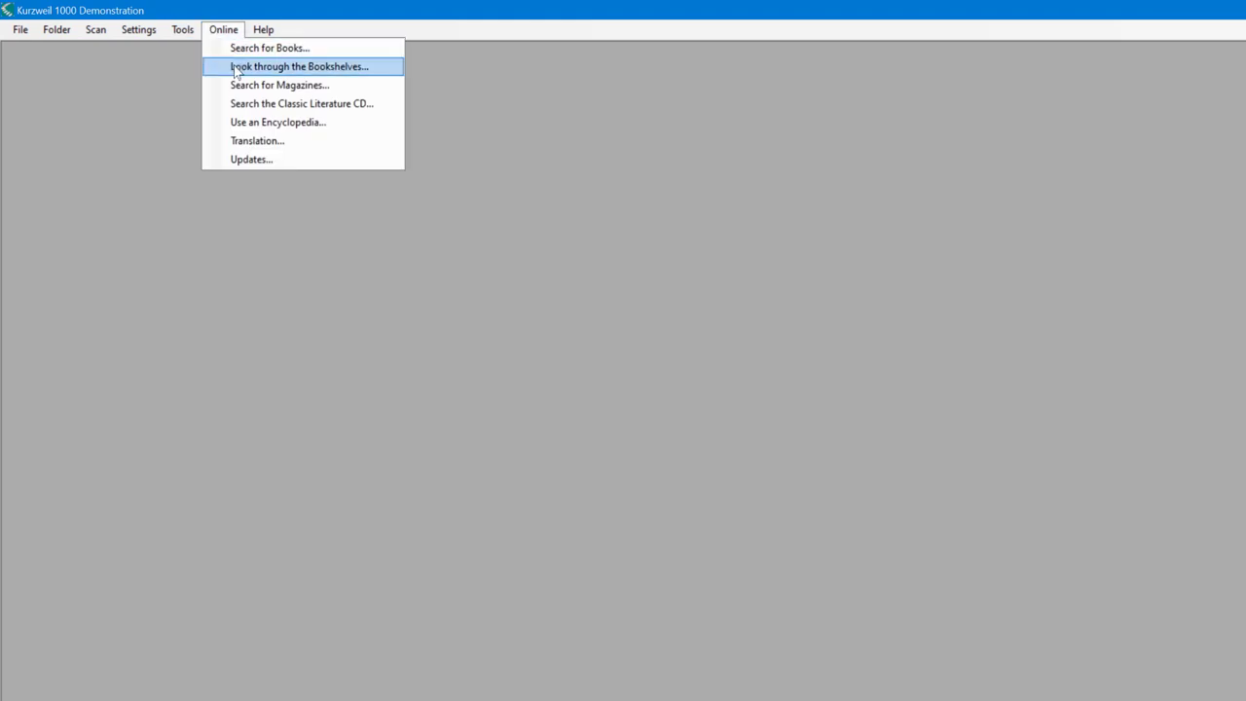
{"action": "left_click", "coordinate": [235, 65]}
{"action": "left_click", "coordinate": [592, 653]}
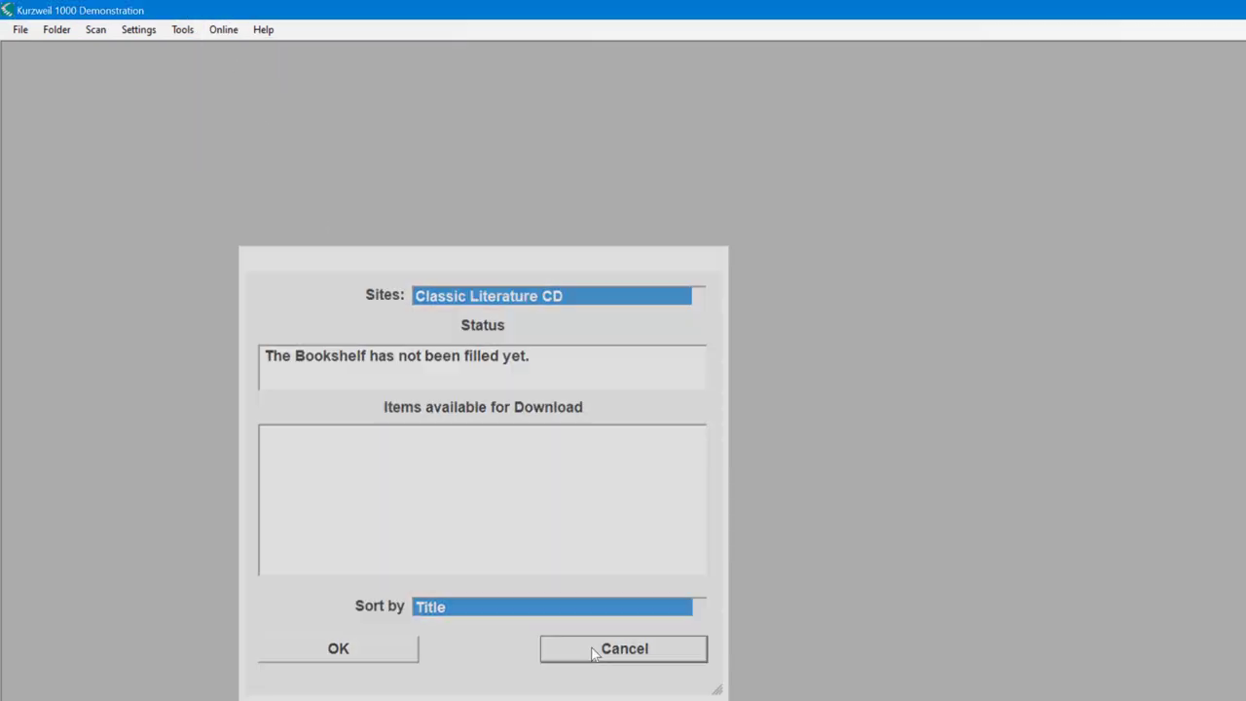
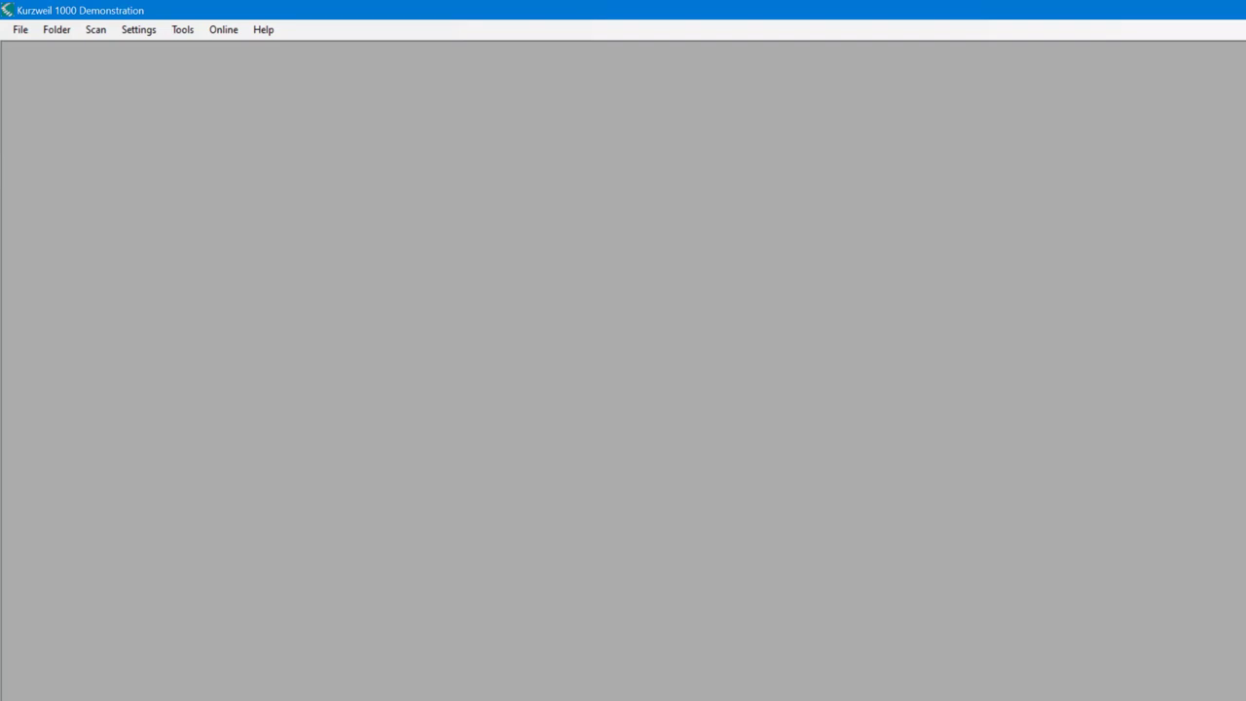
Step: Create a new document and insert a scan into it
{"action": "left_click", "coordinate": [95, 30]}
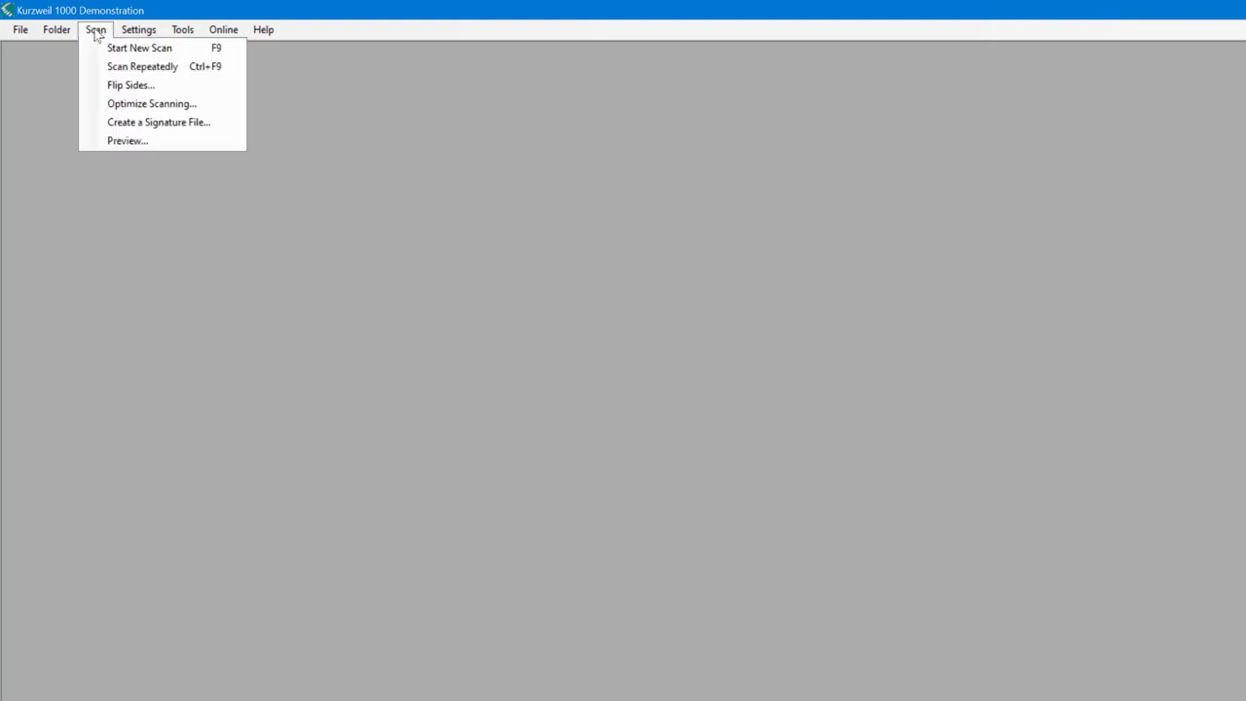
{"action": "left_click", "coordinate": [23, 48]}
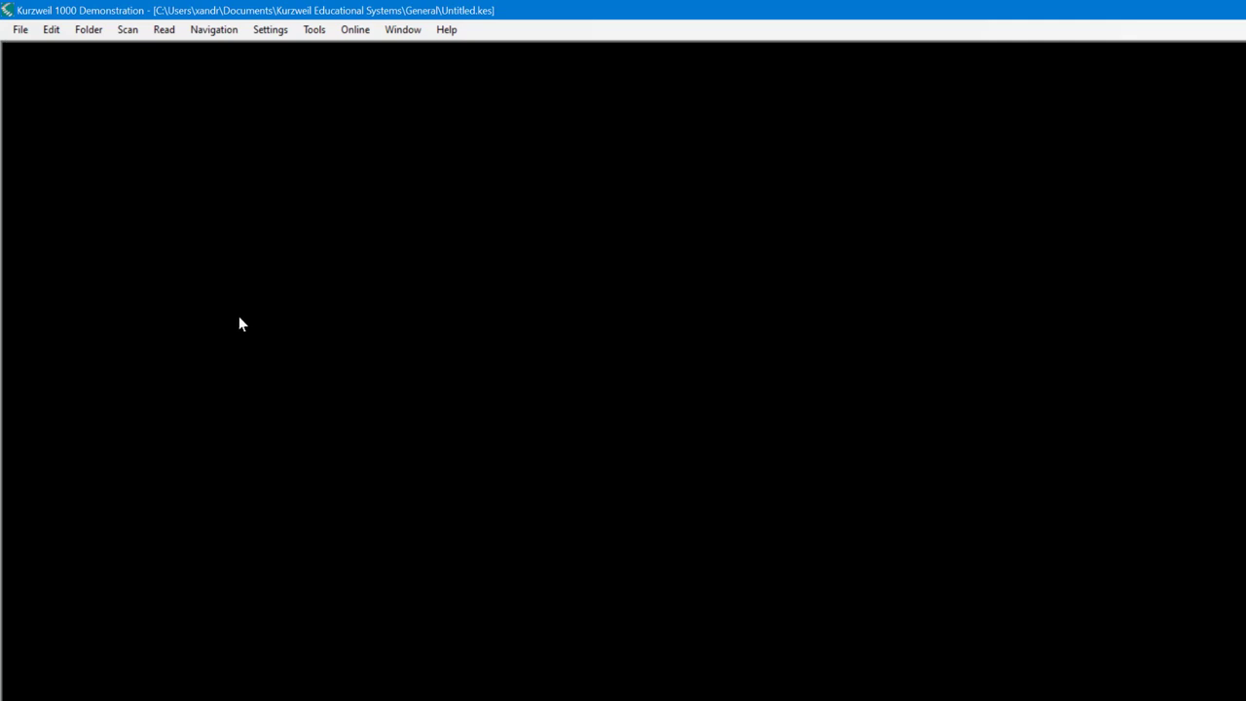
{"action": "left_click", "coordinate": [130, 34]}
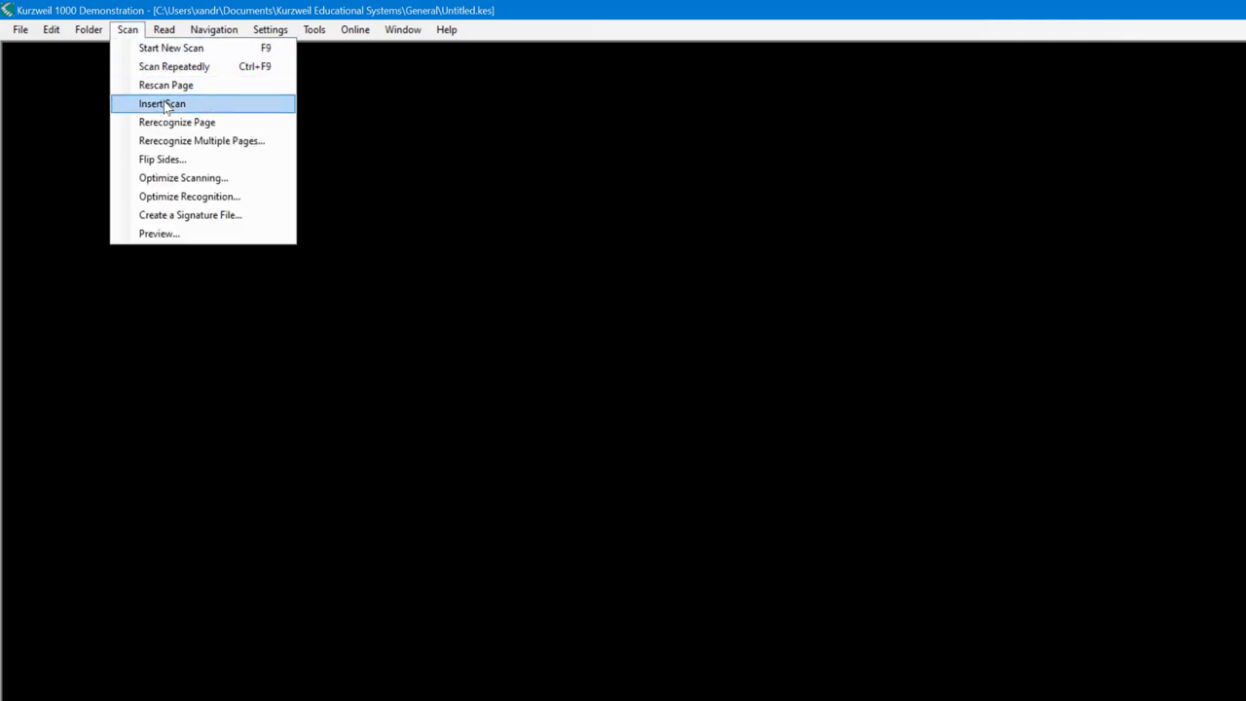
{"action": "left_click", "coordinate": [163, 104]}
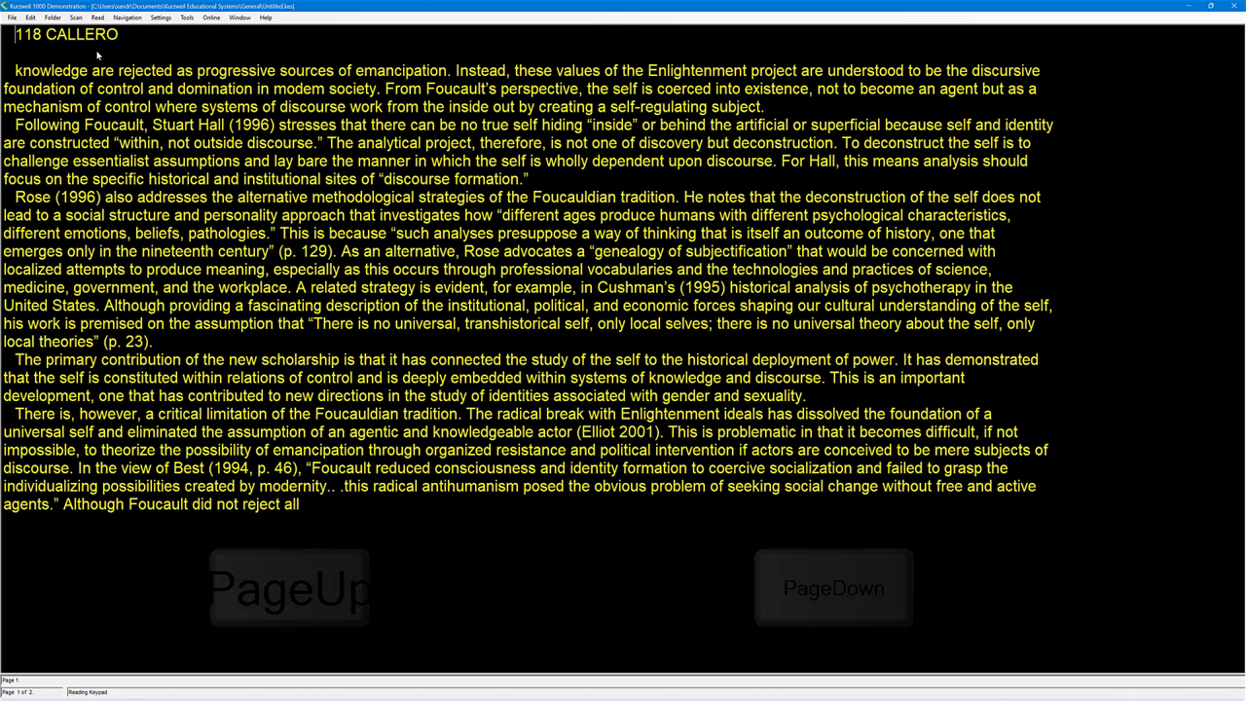
Step: Check the second page of the scanned document, return to the first page and have its text read aloud
{"action": "key", "text": "Page_Down"}
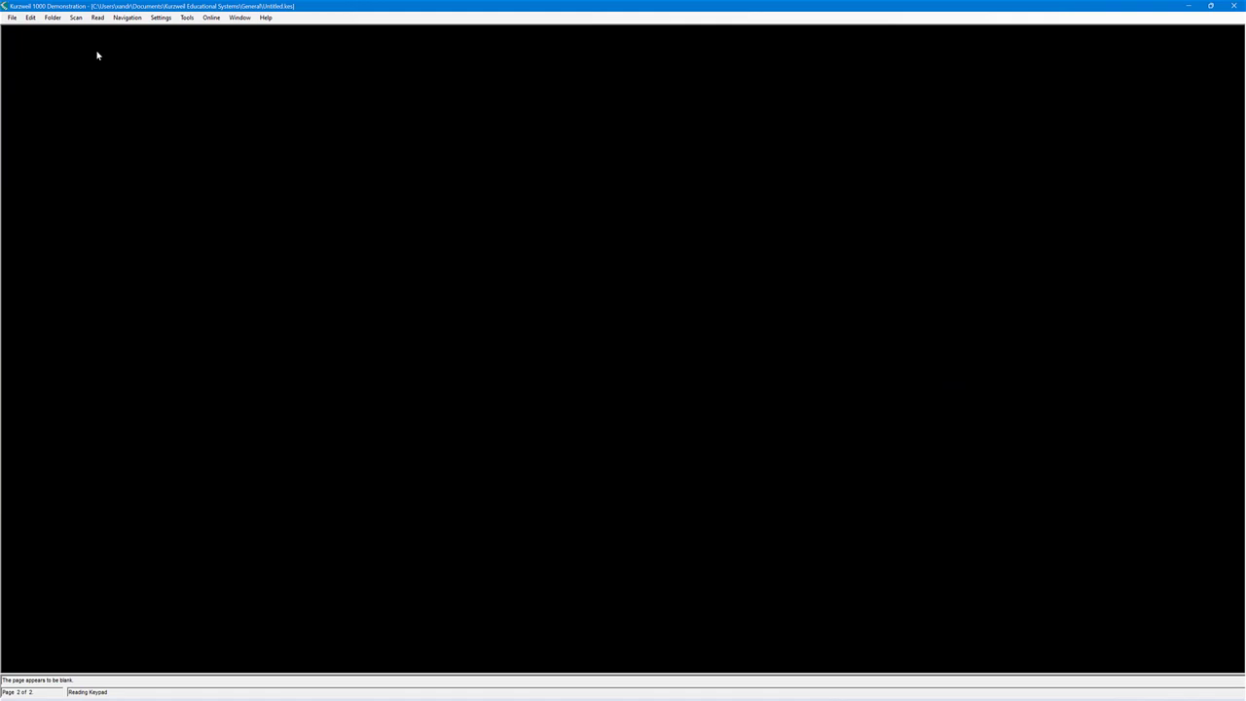
{"action": "key", "text": "Page_Up"}
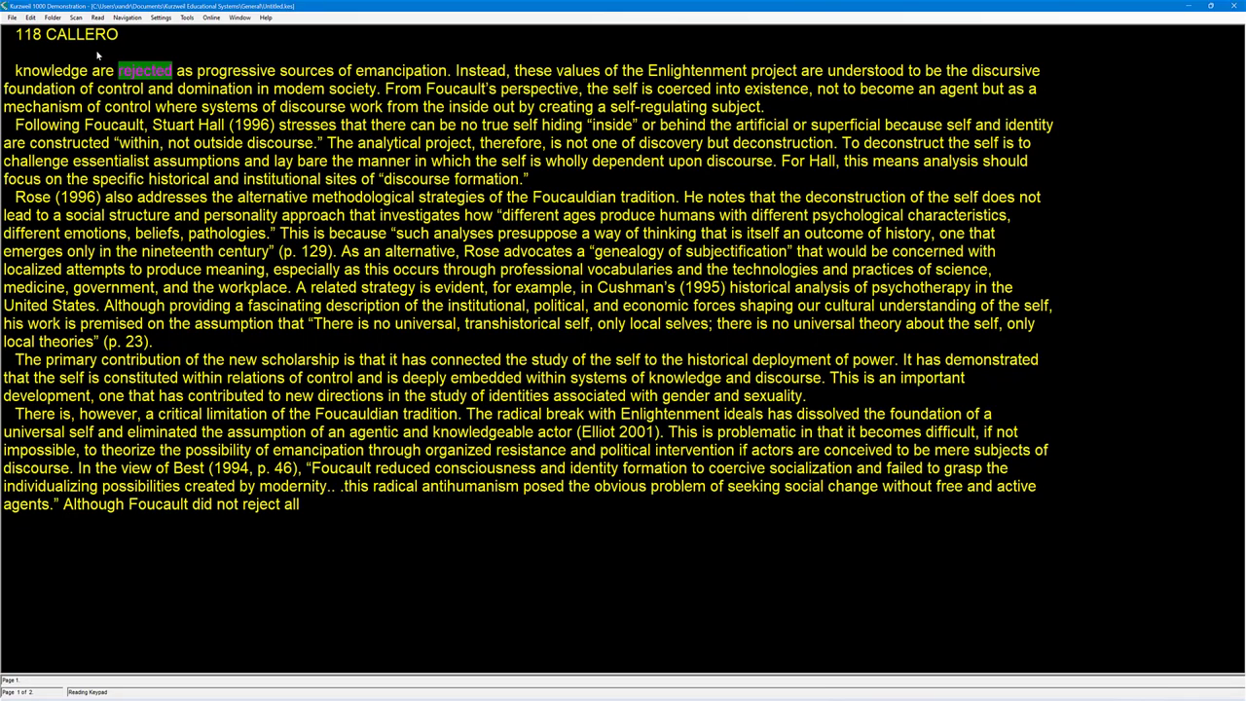
{"action": "key", "text": "F5"}
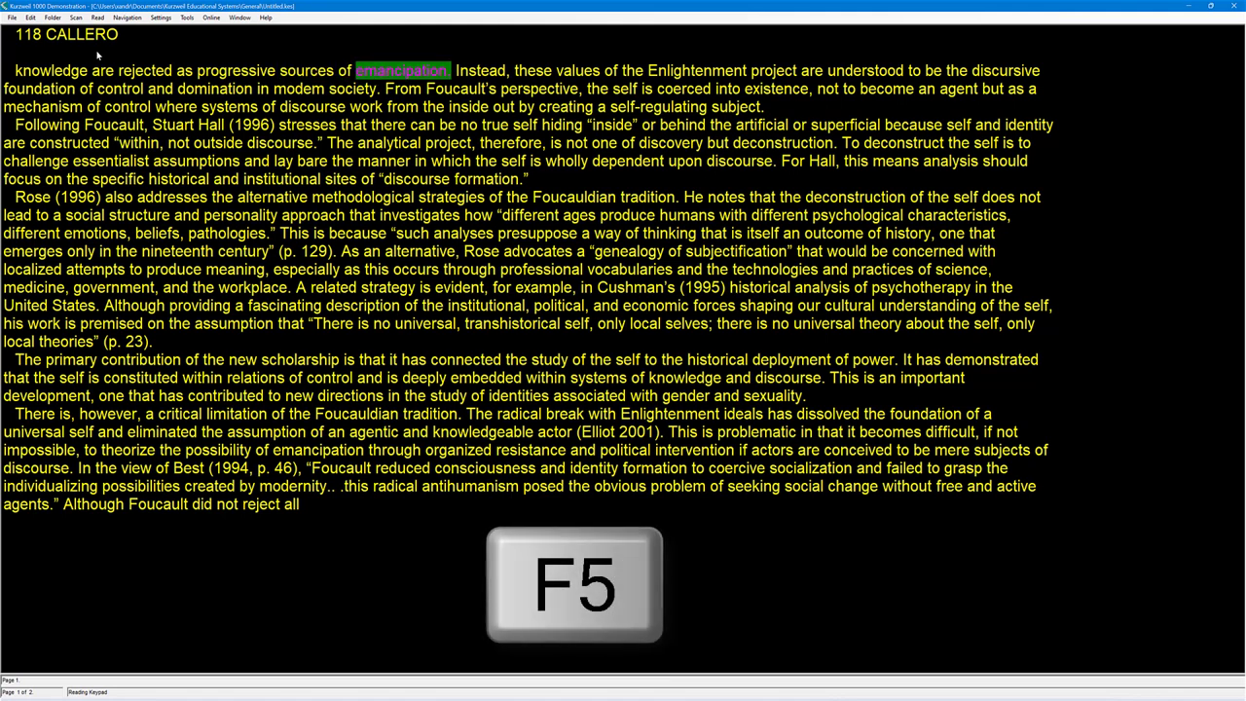
{"action": "key", "text": "F5"}
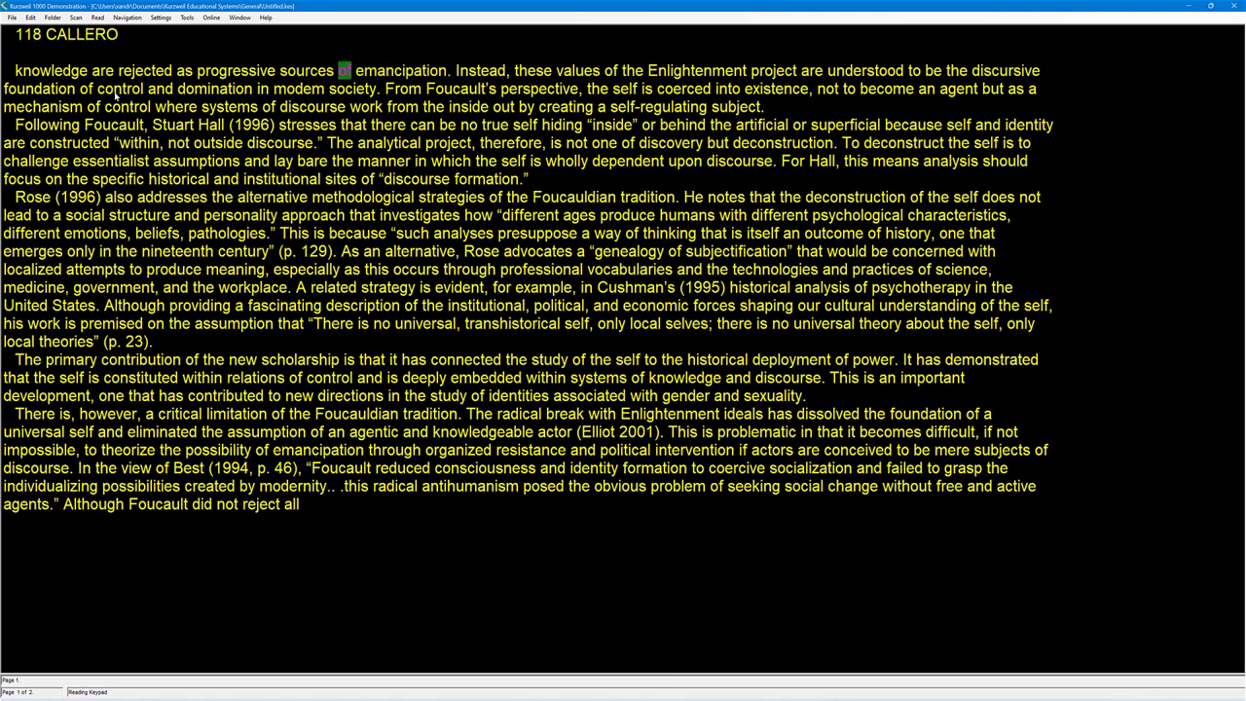
Step: Skip the reading position back to the page heading, and then forward through the following paragraphs
{"action": "key", "text": "F6"}
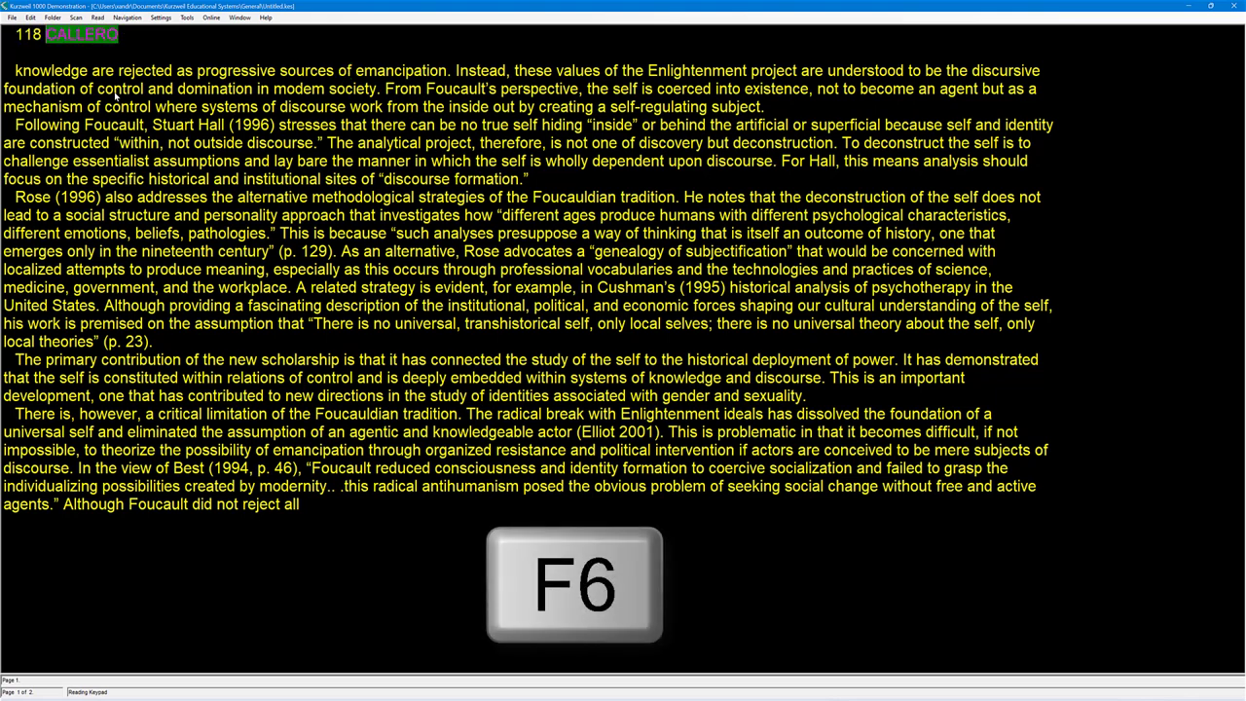
{"action": "key", "text": "F8"}
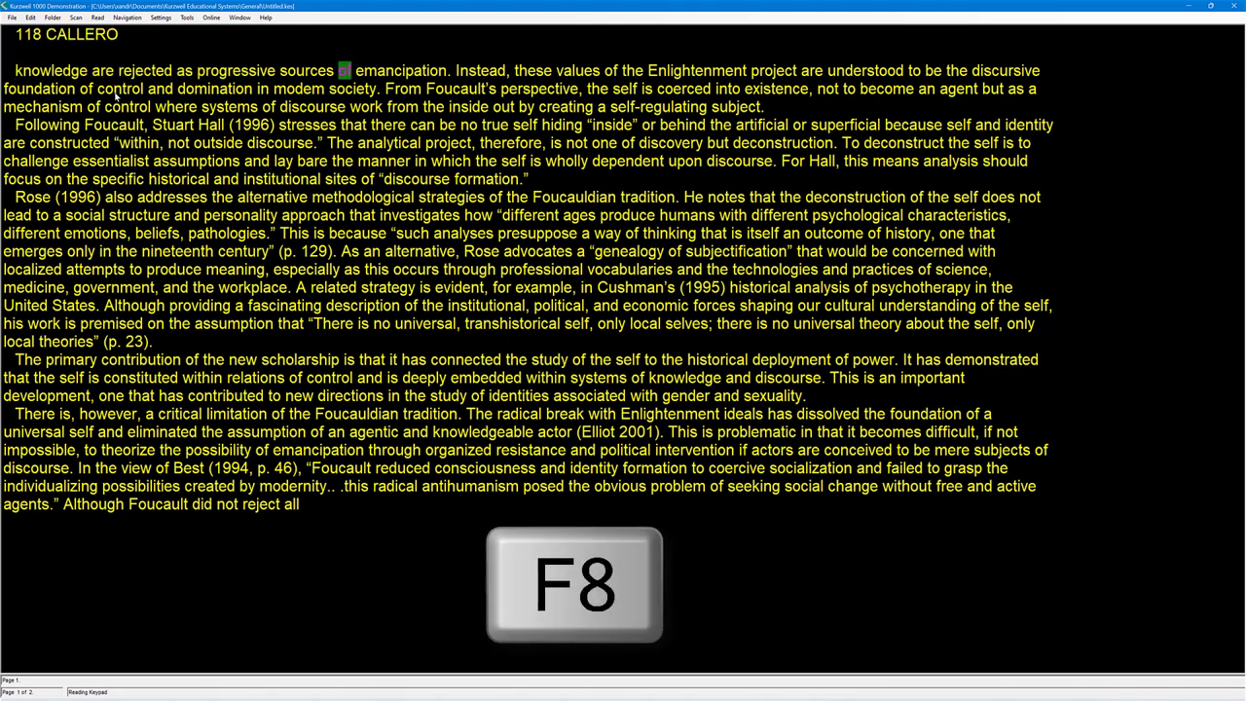
{"action": "key", "text": "F8"}
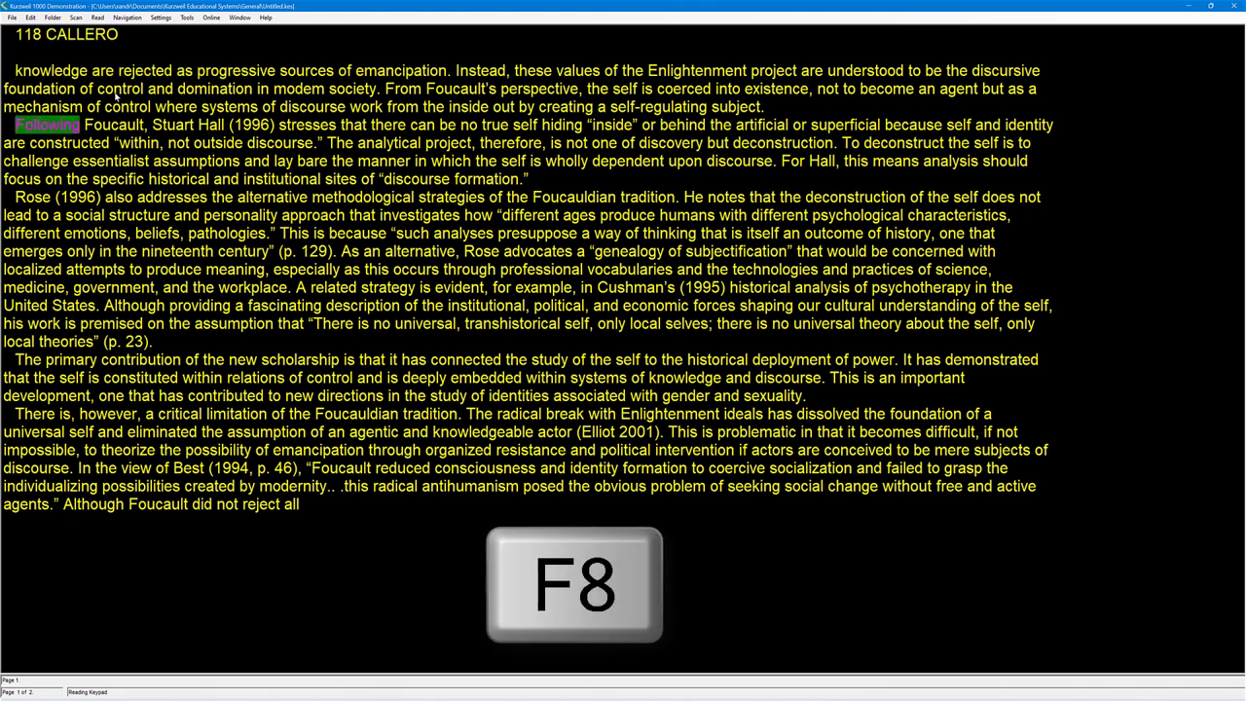
{"action": "key", "text": "F8"}
Step: Resume reading aloud and try out the reading speed by lowering it to 130 and raising it again
{"action": "key", "text": "F5"}
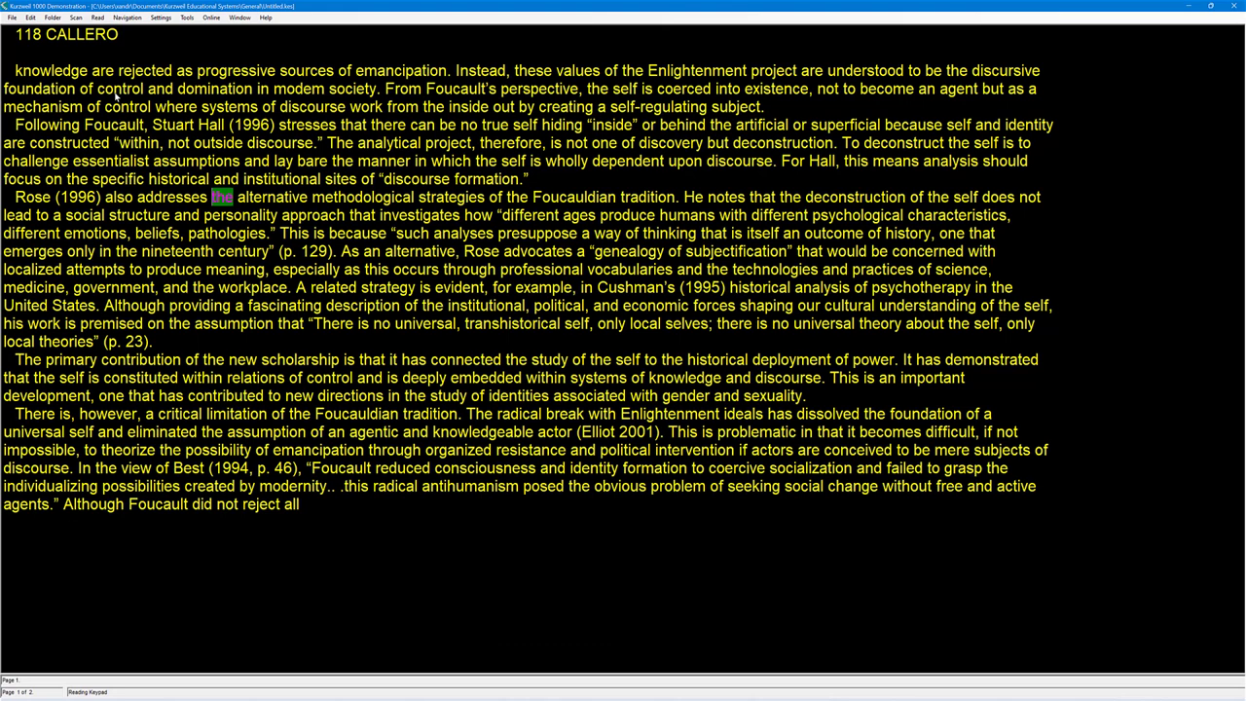
{"action": "key", "text": "F11"}
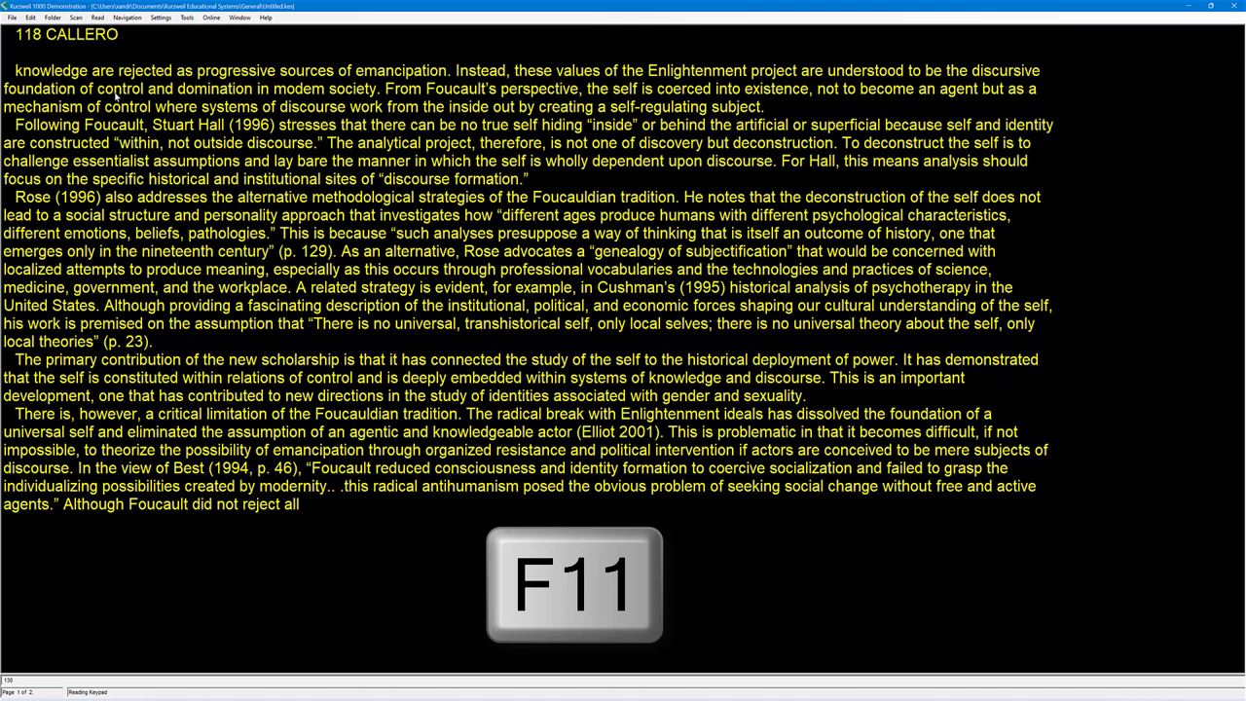
{"action": "key", "text": "F12"}
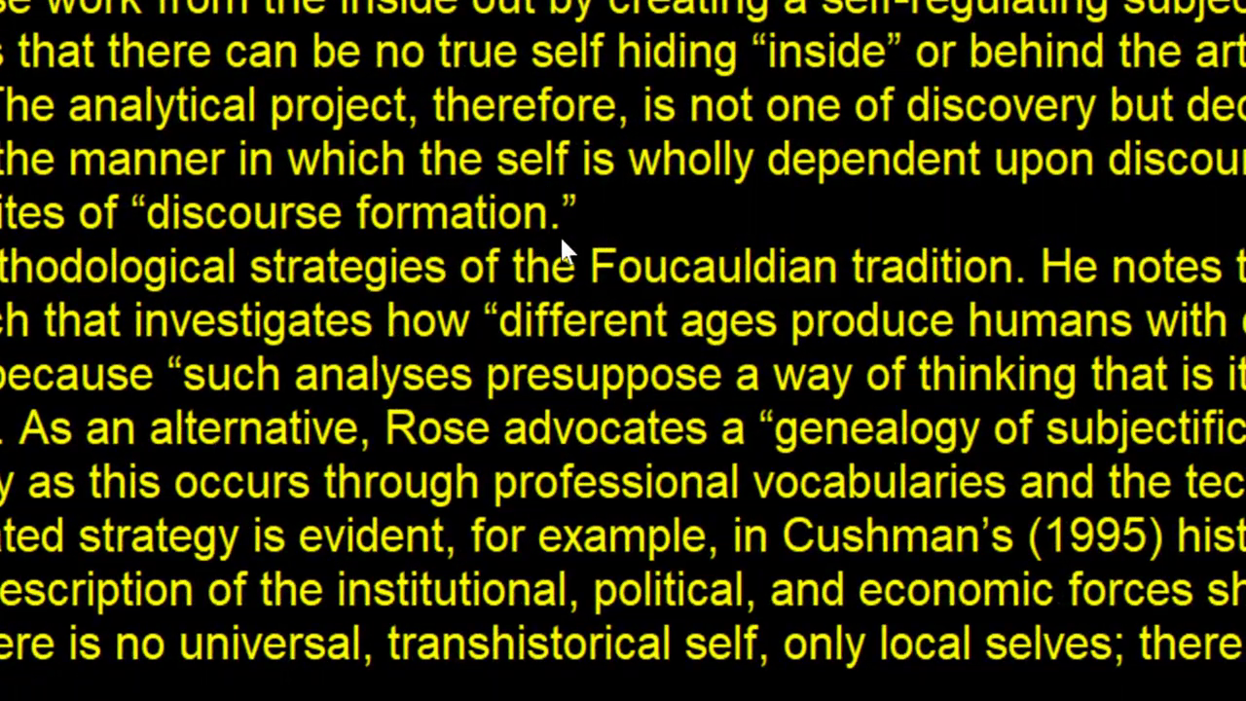
Step: Delete the words "discourse formation" and their opening quotation mark at the end of the second paragraph
{"action": "key", "text": "BackSpace"}
{"action": "key", "text": "BackSpace"}
{"action": "key", "text": "BackSpace"}
{"action": "key", "text": "BackSpace"}
{"action": "key", "text": "BackSpace"}
{"action": "key", "text": "BackSpace"}
{"action": "key", "text": "BackSpace"}
{"action": "key", "text": "BackSpace"}
{"action": "key", "text": "BackSpace"}
{"action": "key", "text": "BackSpace"}
{"action": "key", "text": "BackSpace"}
{"action": "key", "text": "BackSpace"}
{"action": "key", "text": "BackSpace"}
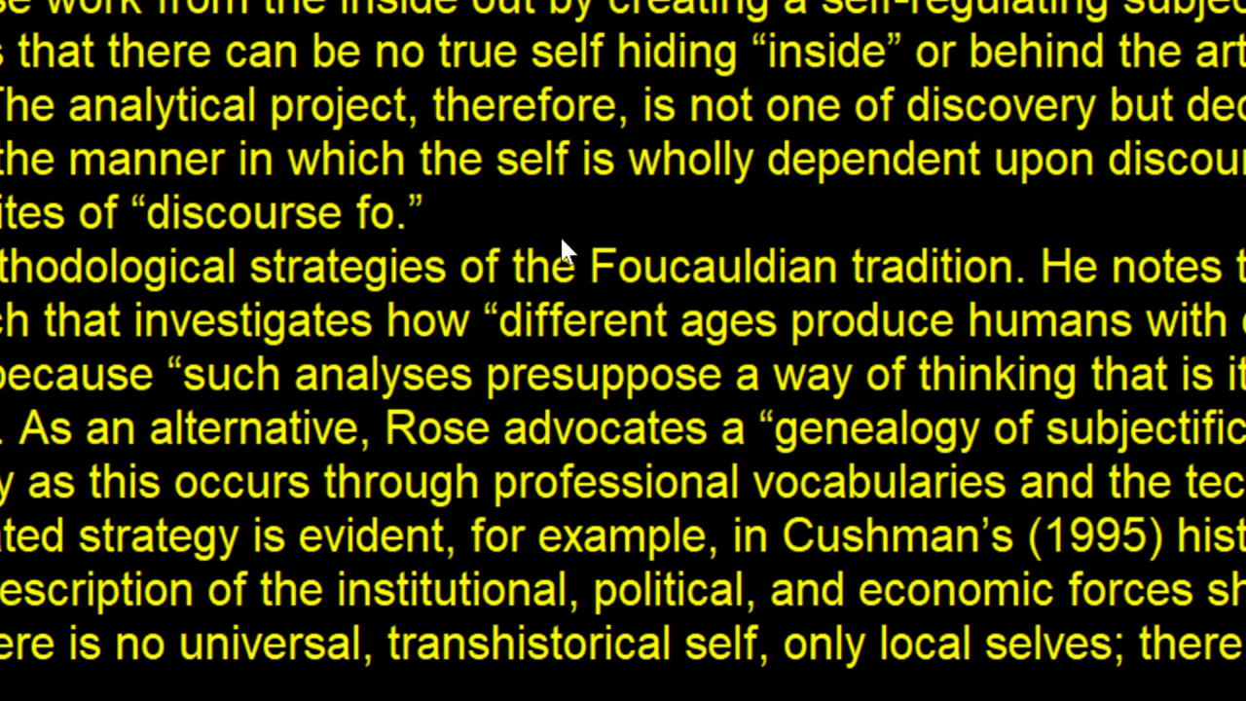
{"action": "key", "text": "BackSpace"}
{"action": "key", "text": "BackSpace"}
{"action": "key", "text": "BackSpace"}
{"action": "key", "text": "BackSpace"}
{"action": "key", "text": "BackSpace"}
{"action": "key", "text": "BackSpace"}
{"action": "key", "text": "BackSpace"}
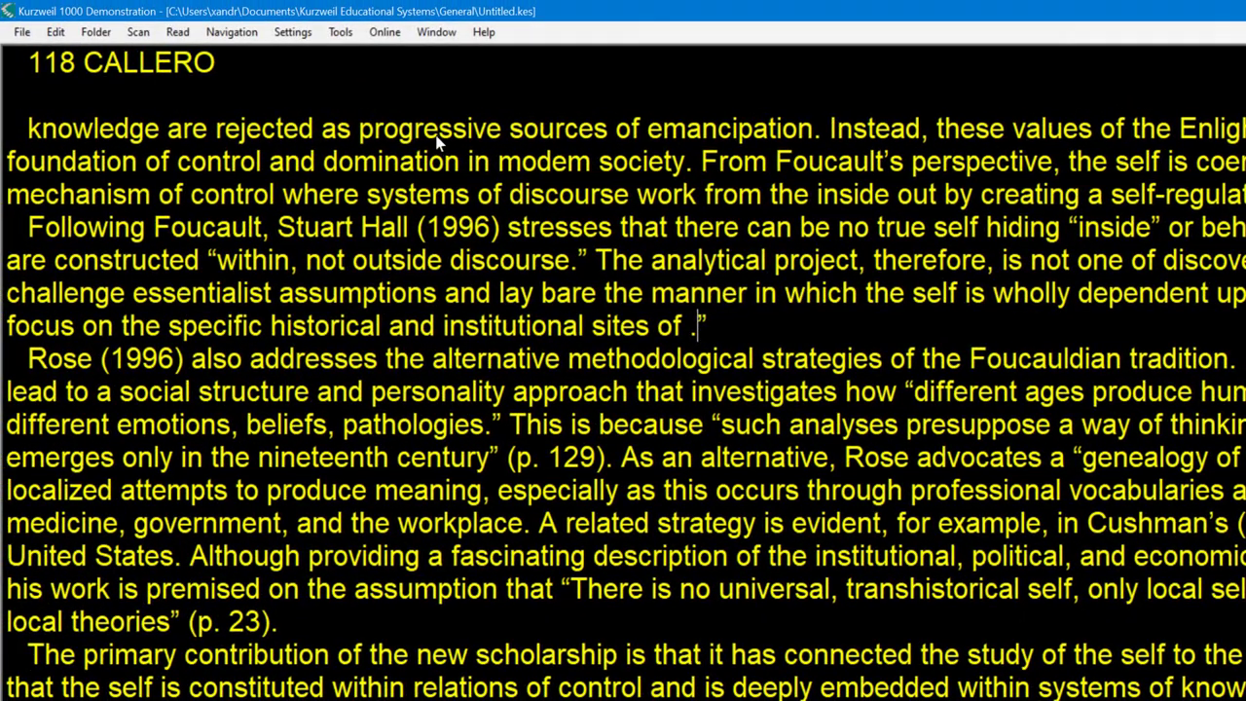
Step: Check the document's spelling, listen to the context of "Foucauldian", ignore that word and end the check
{"action": "left_click", "coordinate": [340, 33]}
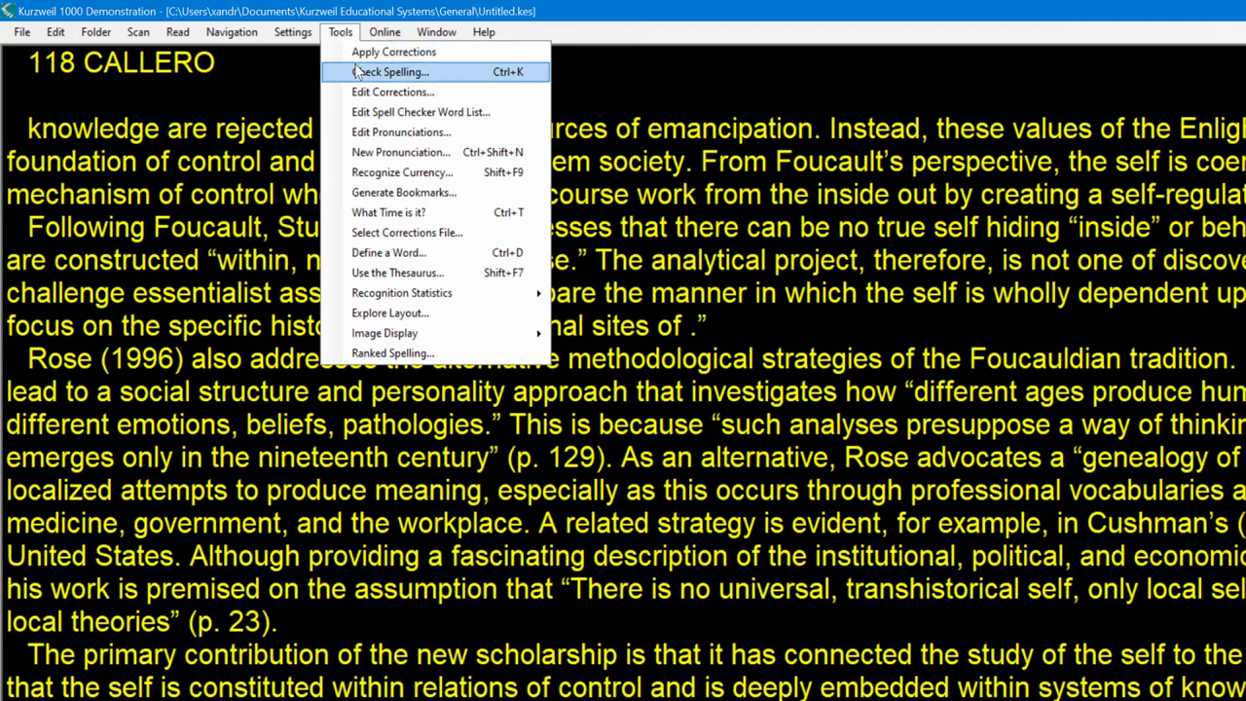
{"action": "left_click", "coordinate": [357, 71]}
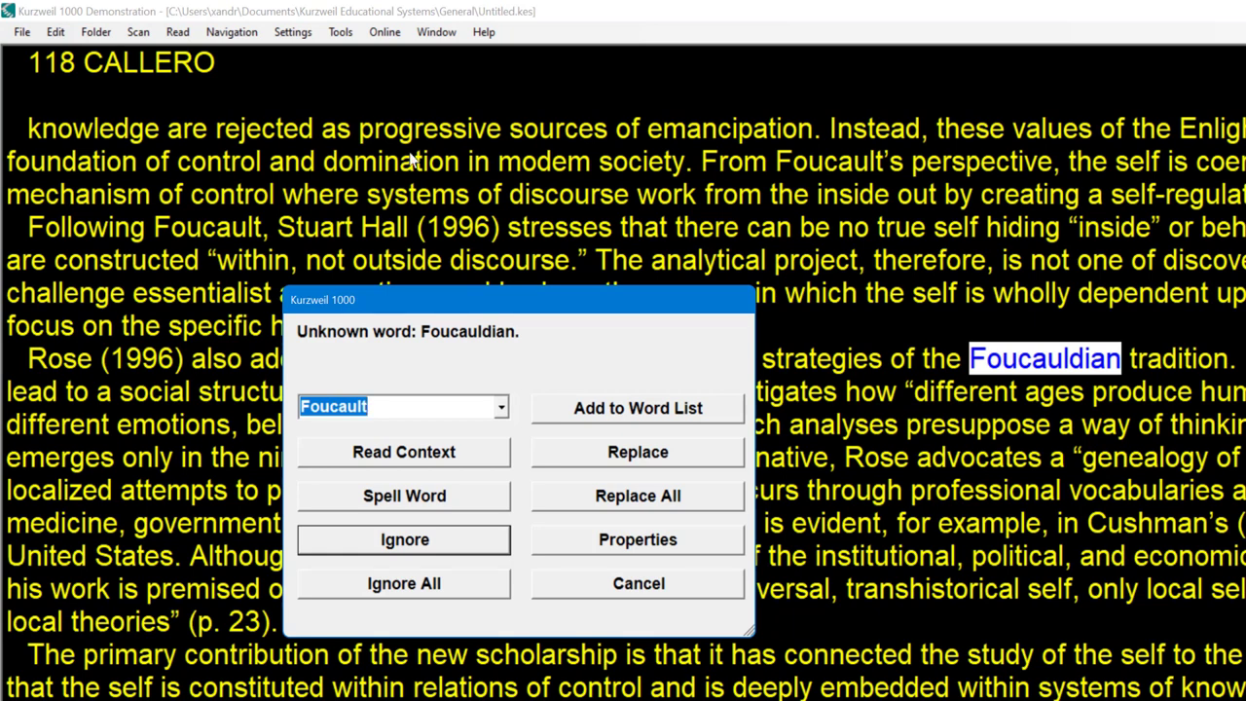
{"action": "left_click", "coordinate": [437, 460]}
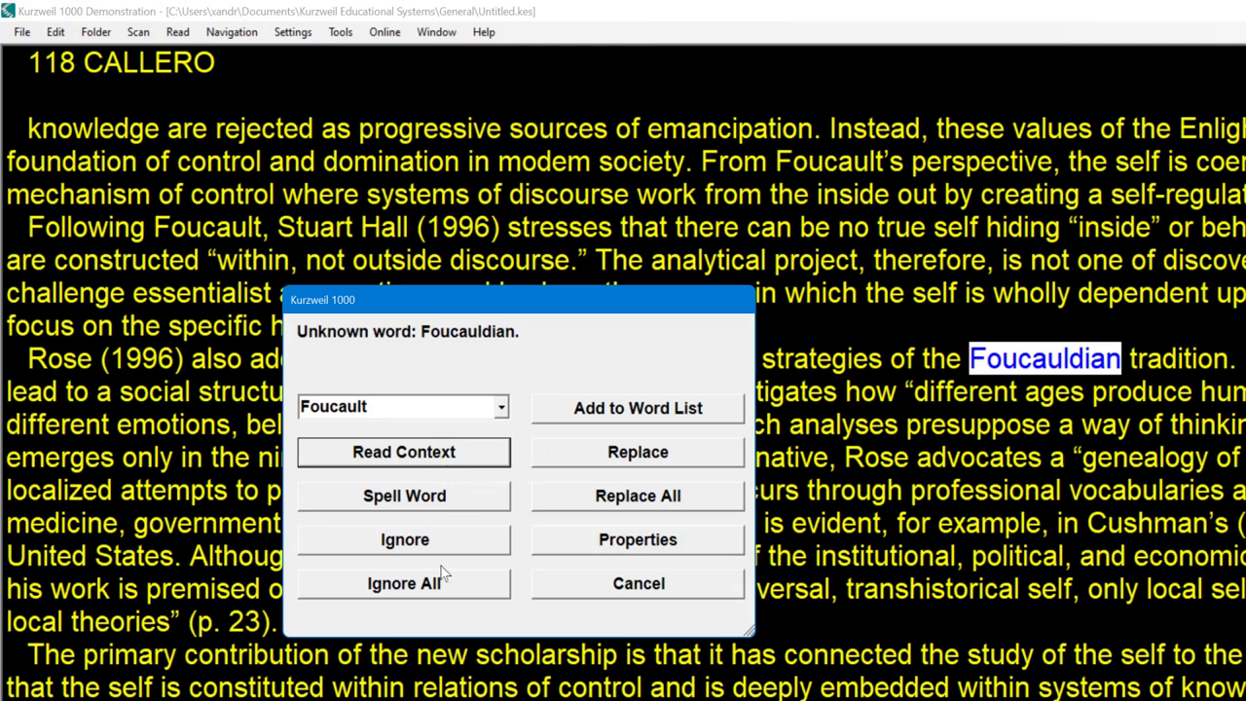
{"action": "left_click", "coordinate": [421, 538]}
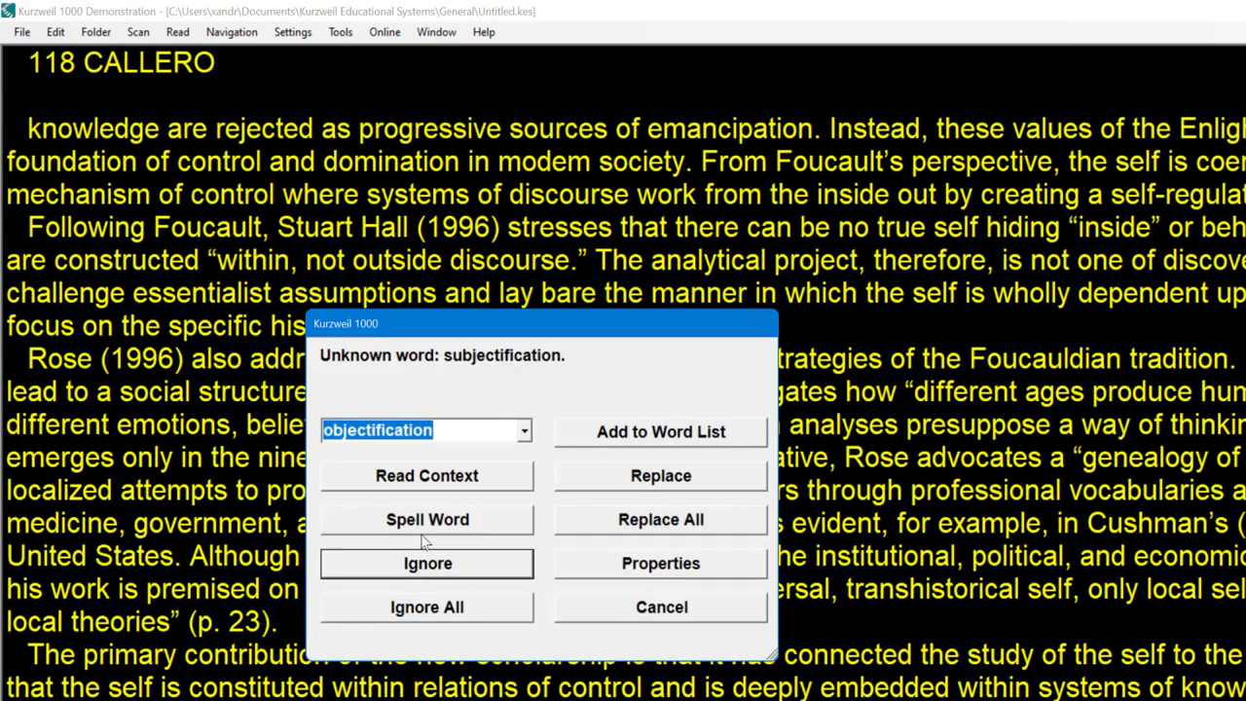
{"action": "key", "text": "Escape"}
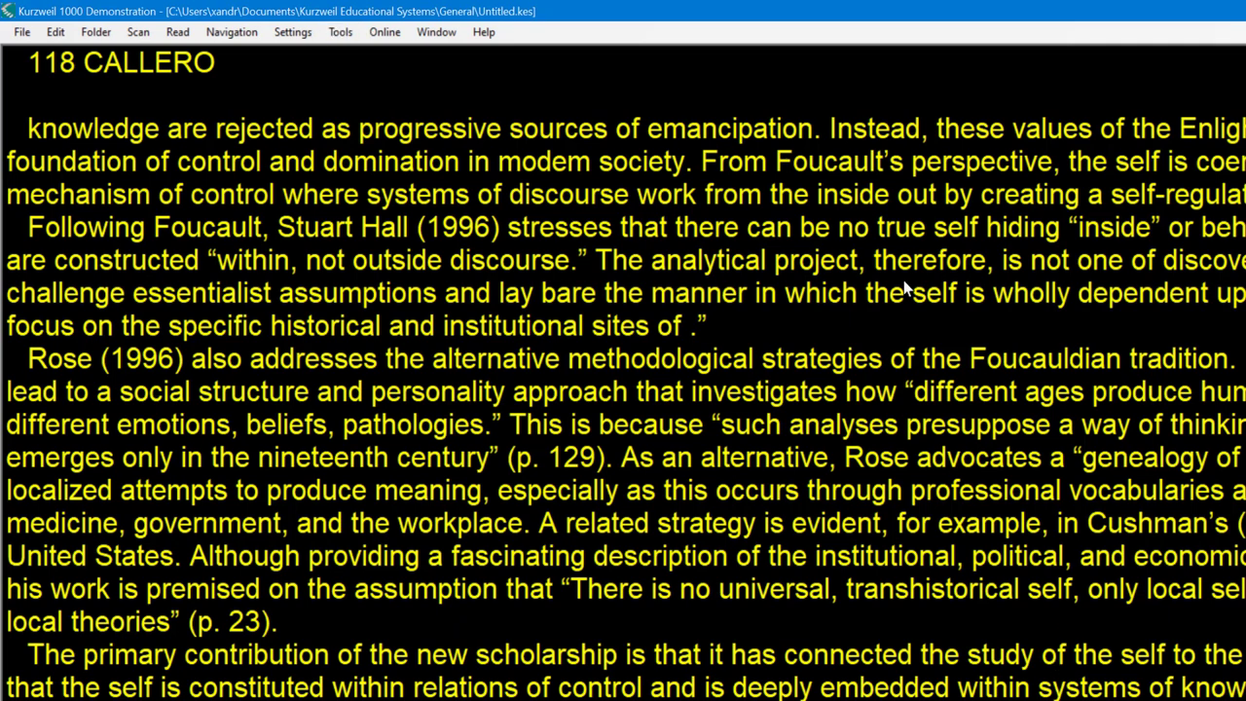
Step: Open the thesaurus for "subjectification", set the part of speech to pronoun and close it without replacing the word
{"action": "left_click", "coordinate": [341, 32]}
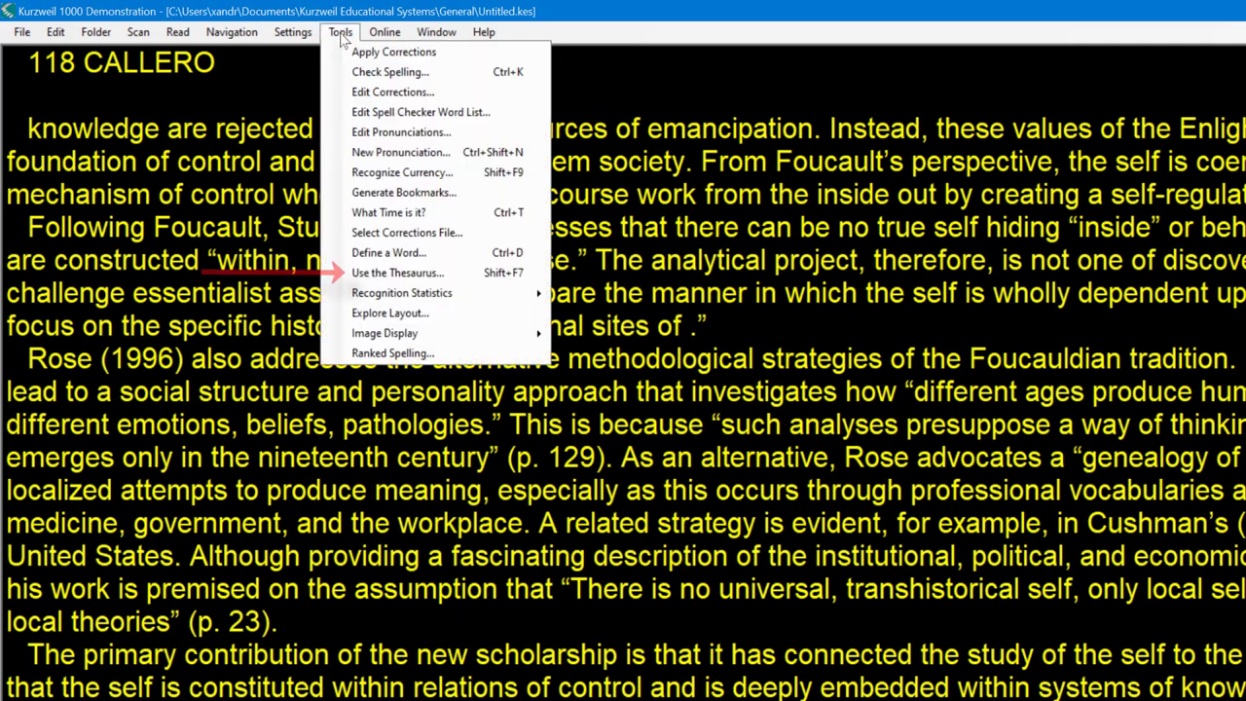
{"action": "left_click", "coordinate": [429, 274]}
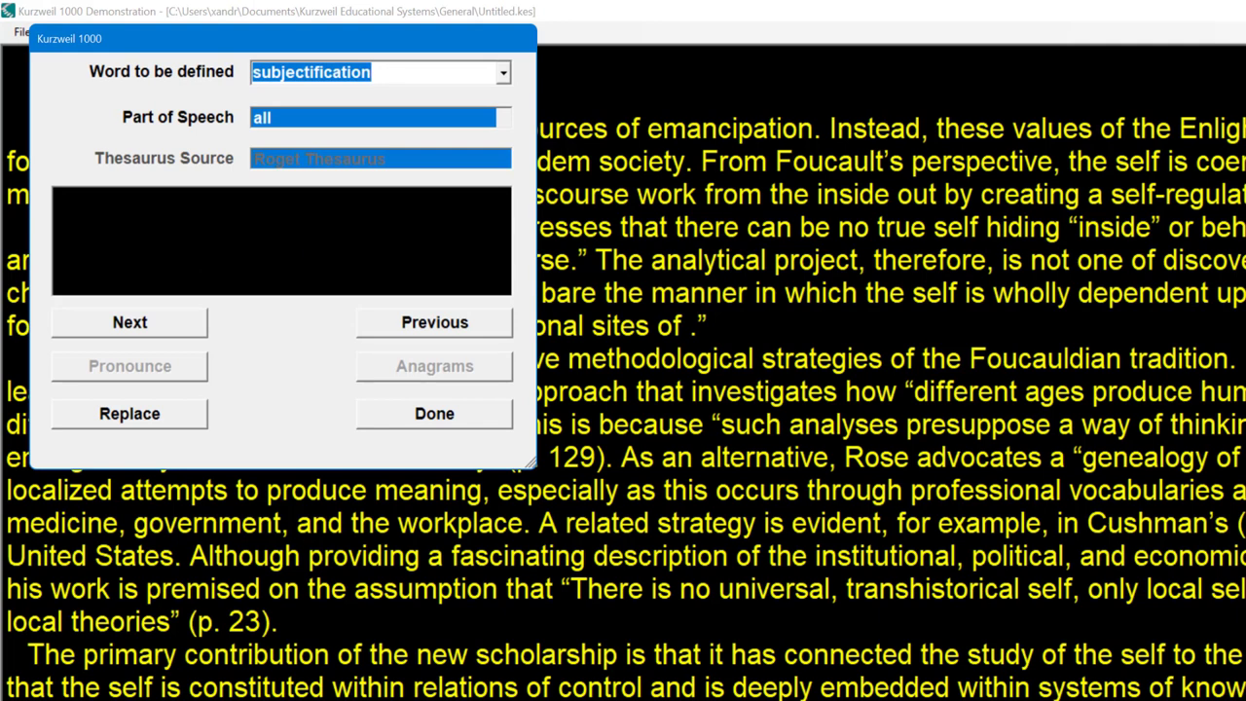
{"action": "left_click", "coordinate": [504, 122]}
{"action": "left_click", "coordinate": [504, 123]}
{"action": "left_click", "coordinate": [504, 123]}
{"action": "left_click", "coordinate": [504, 122]}
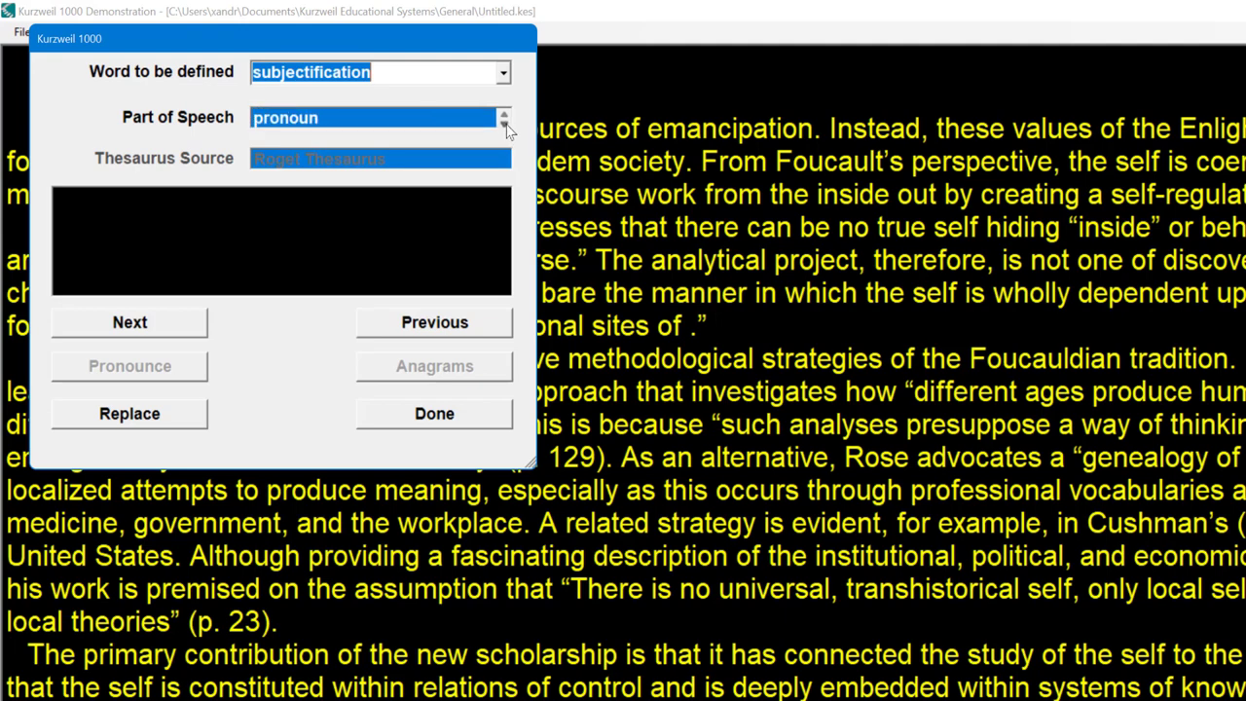
{"action": "left_click", "coordinate": [433, 419]}
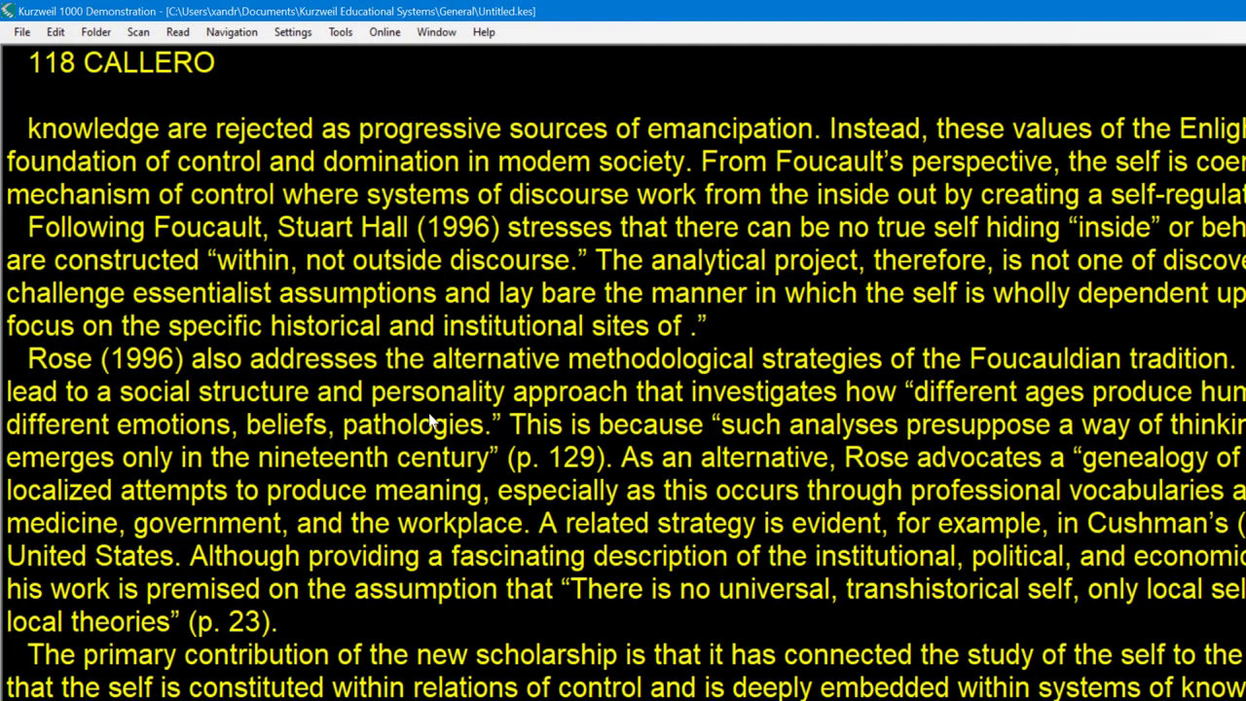
Step: Open the audio file creation options for the document and limit the range to pages 1 to 1
{"action": "left_click", "coordinate": [21, 33]}
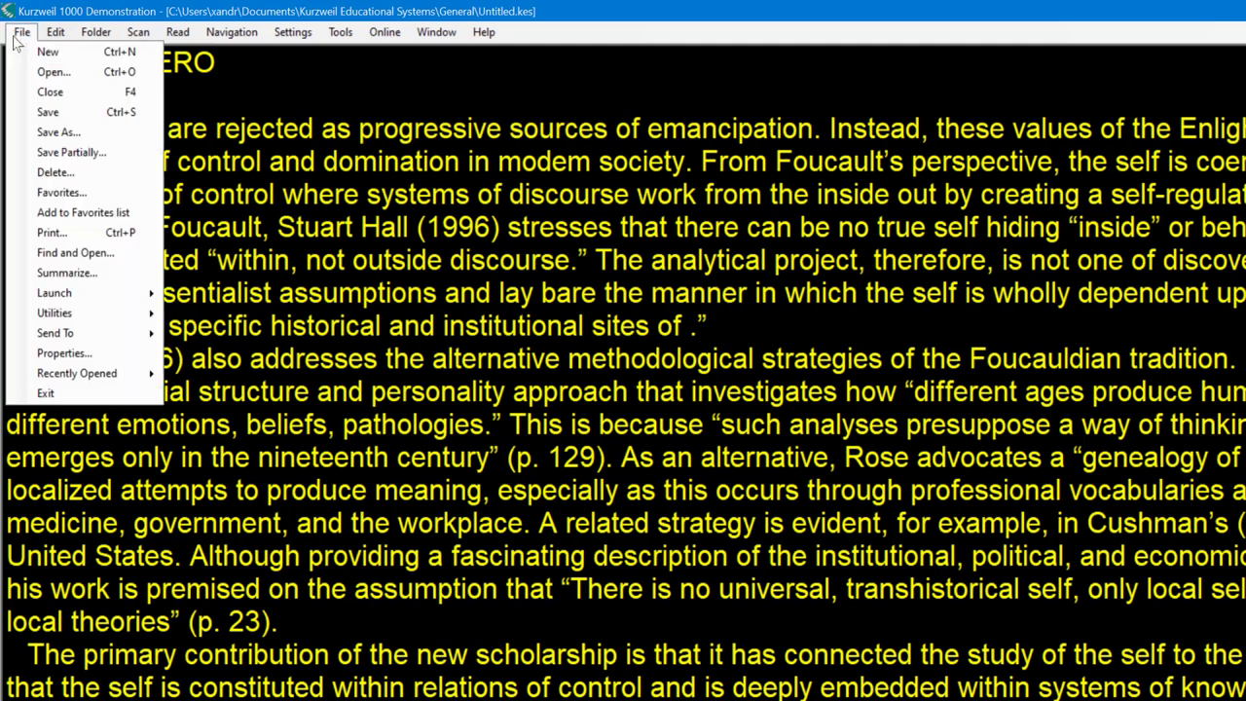
{"action": "mouse_move", "coordinate": [95, 308]}
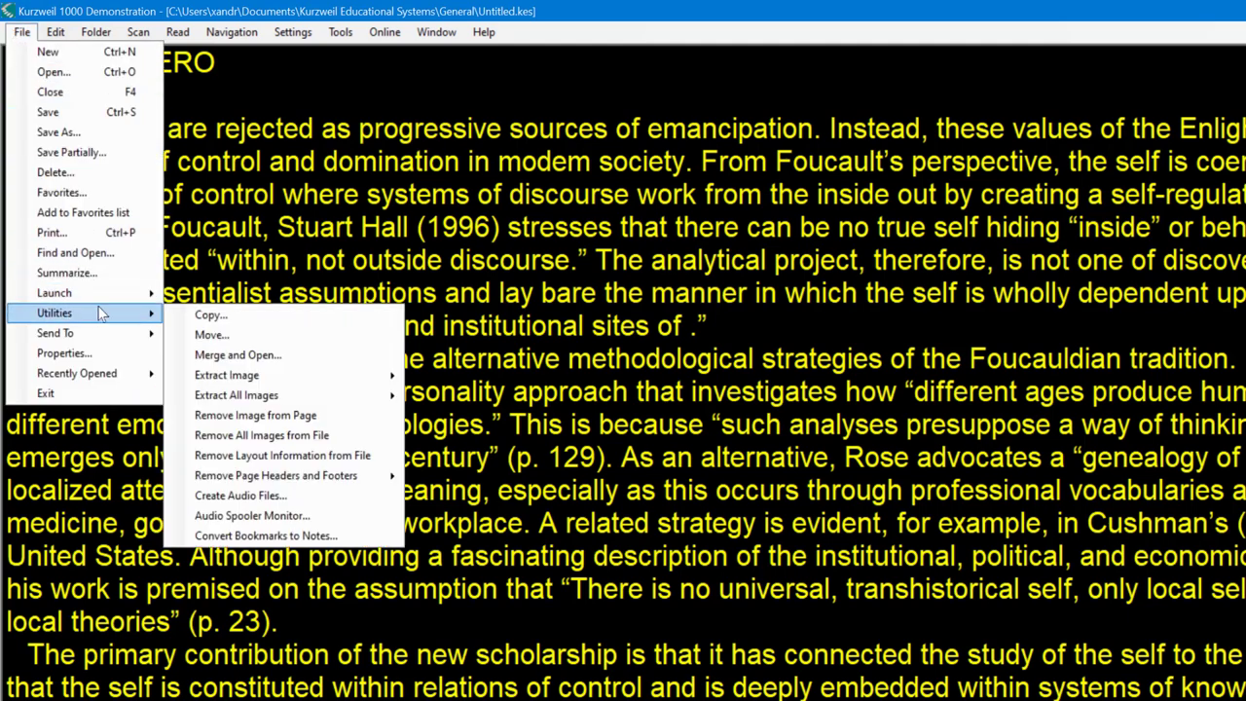
{"action": "mouse_move", "coordinate": [257, 397]}
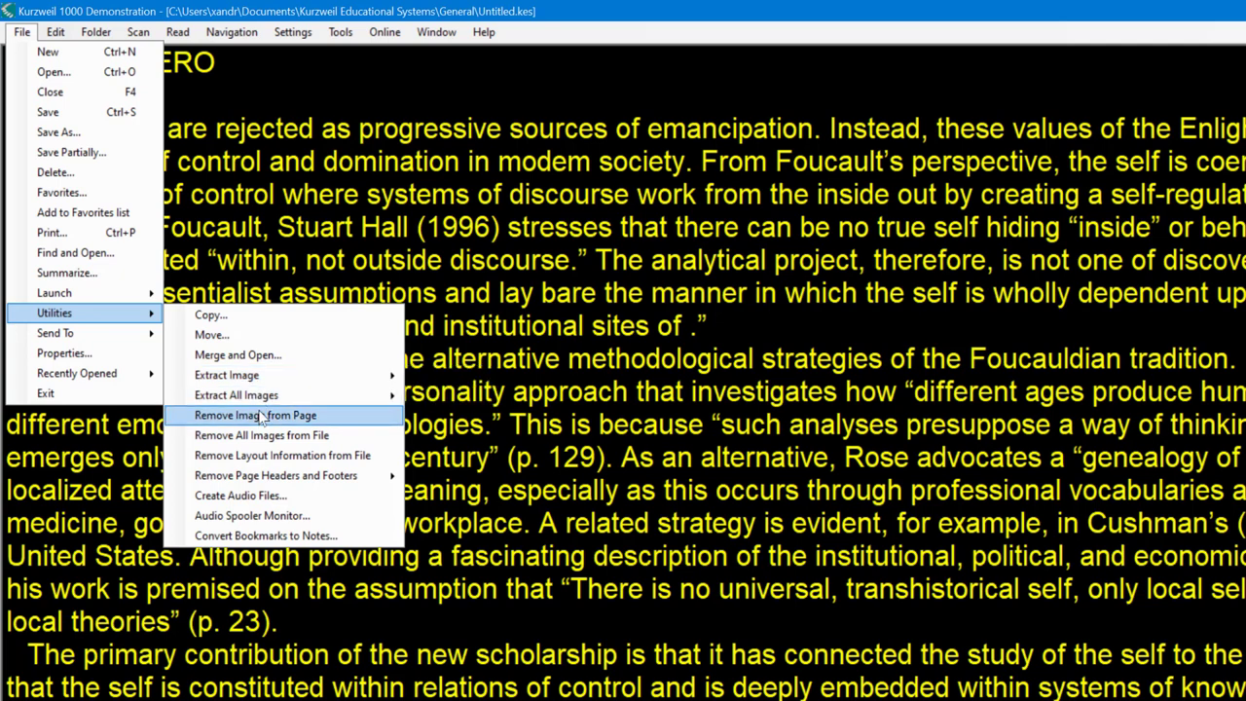
{"action": "mouse_move", "coordinate": [284, 483]}
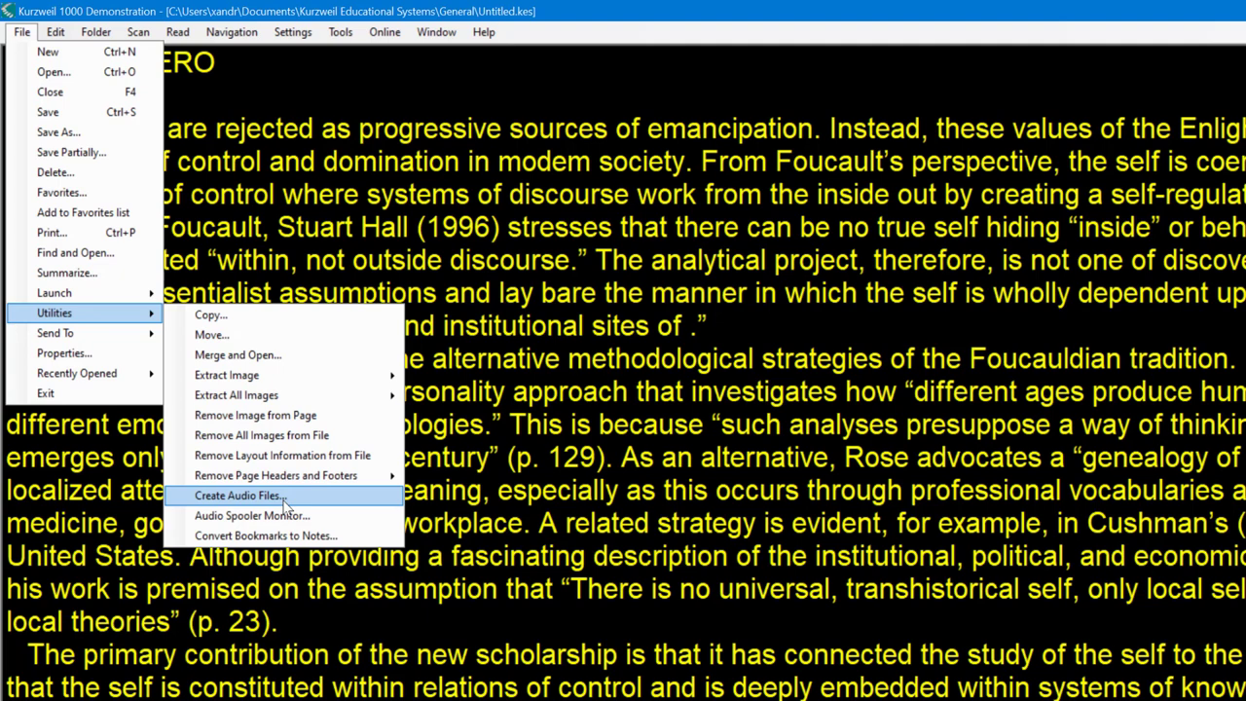
{"action": "left_click", "coordinate": [284, 497]}
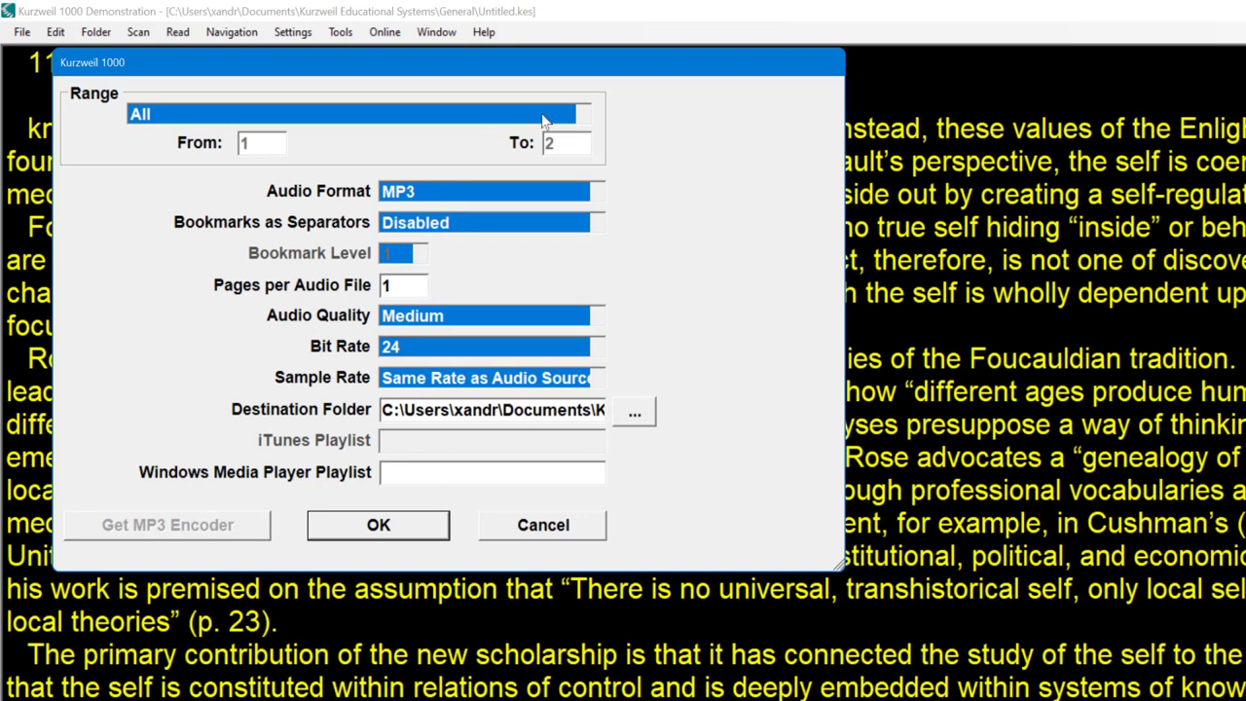
{"action": "left_click", "coordinate": [584, 122]}
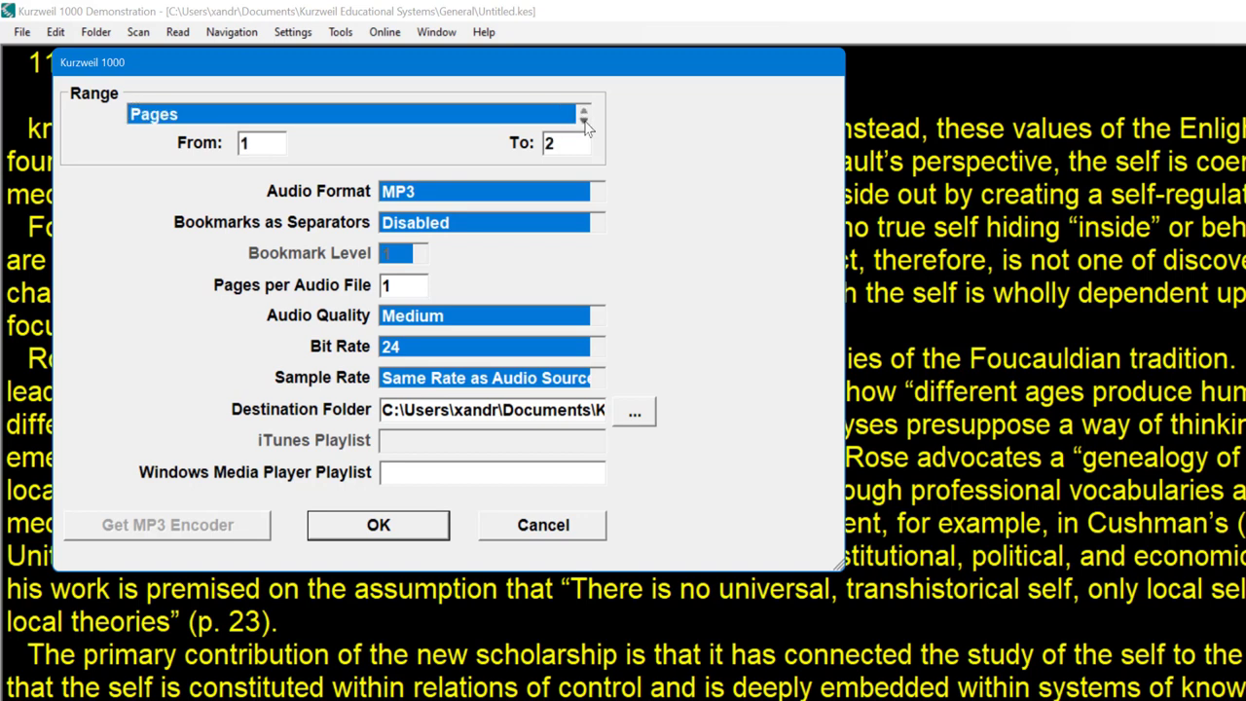
{"action": "left_click", "coordinate": [568, 143]}
{"action": "key", "text": "BackSpace"}
{"action": "type", "text": "1"}
Step: Try the DAISY with wave Files, DAISY with MP3 Files and Wave audio formats, then return the format to MP3
{"action": "left_click", "coordinate": [597, 199]}
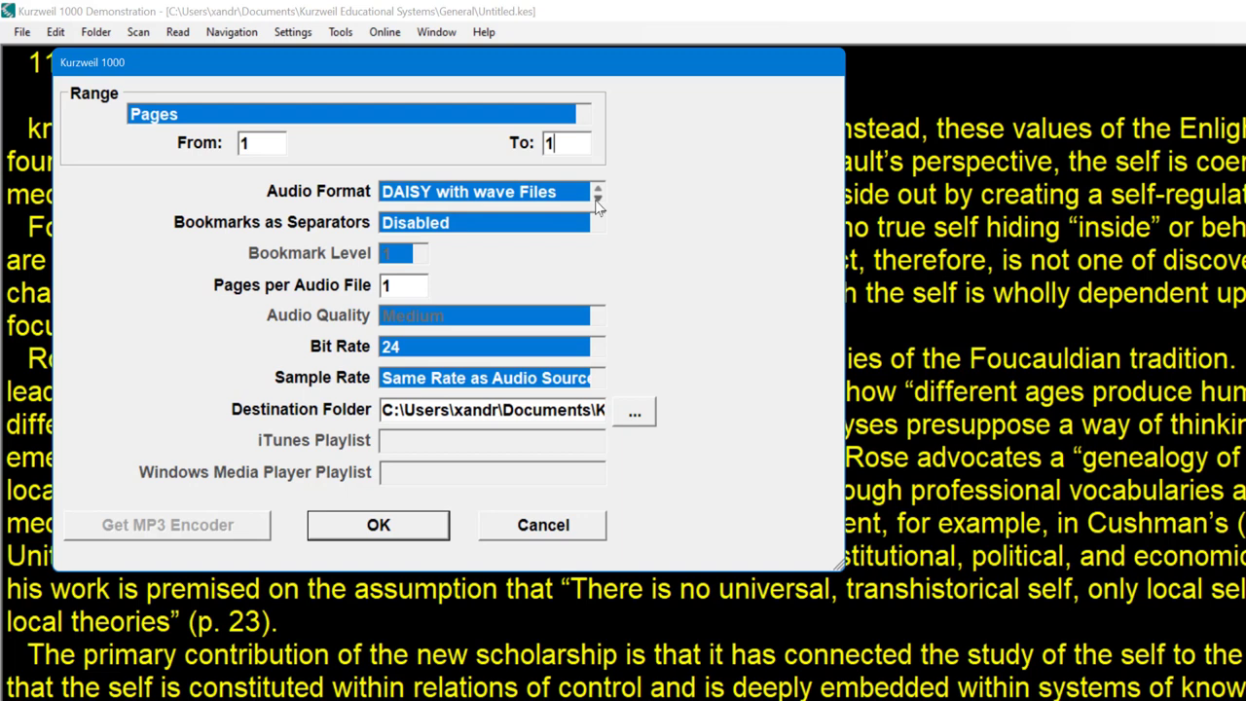
{"action": "left_click", "coordinate": [598, 200]}
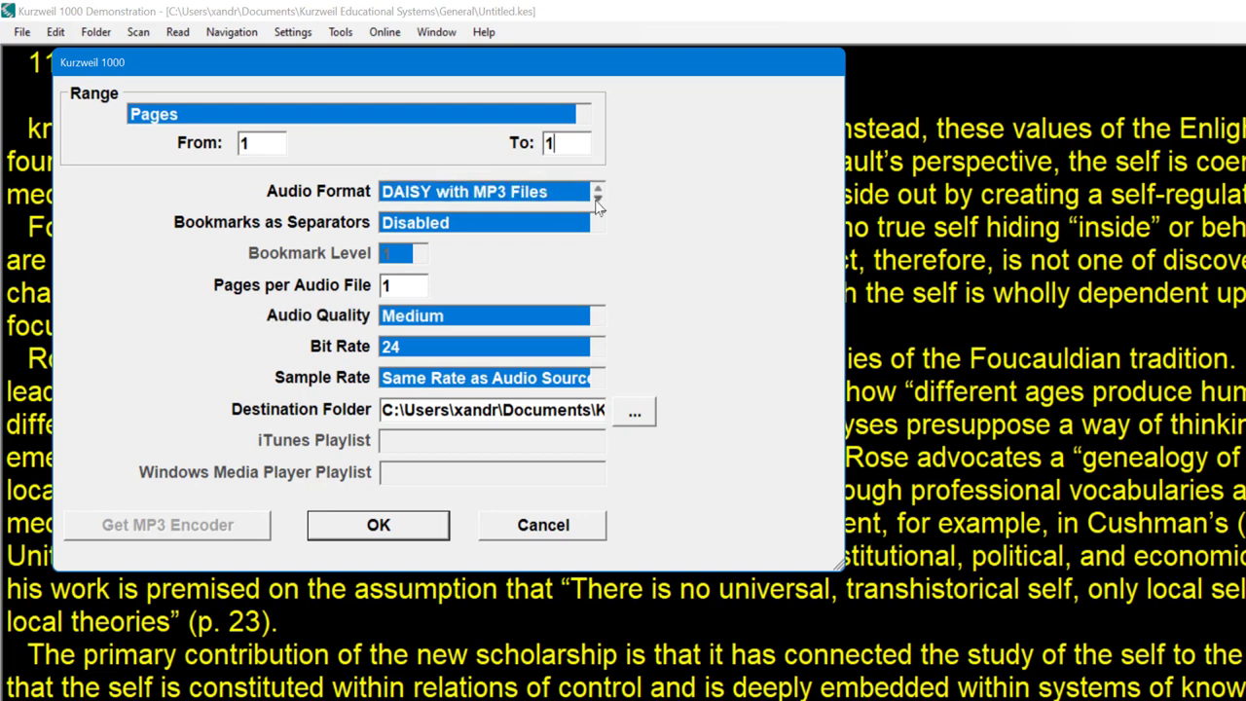
{"action": "left_click", "coordinate": [598, 194]}
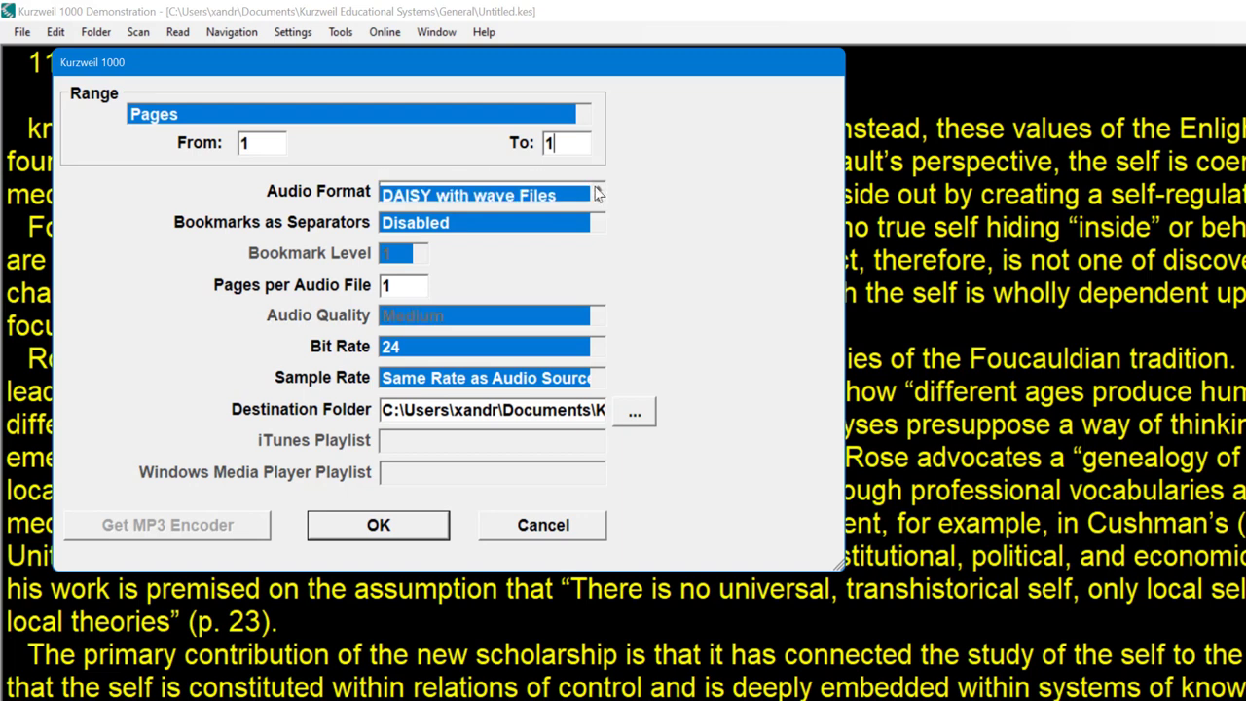
{"action": "left_click", "coordinate": [597, 194]}
{"action": "left_click", "coordinate": [598, 194]}
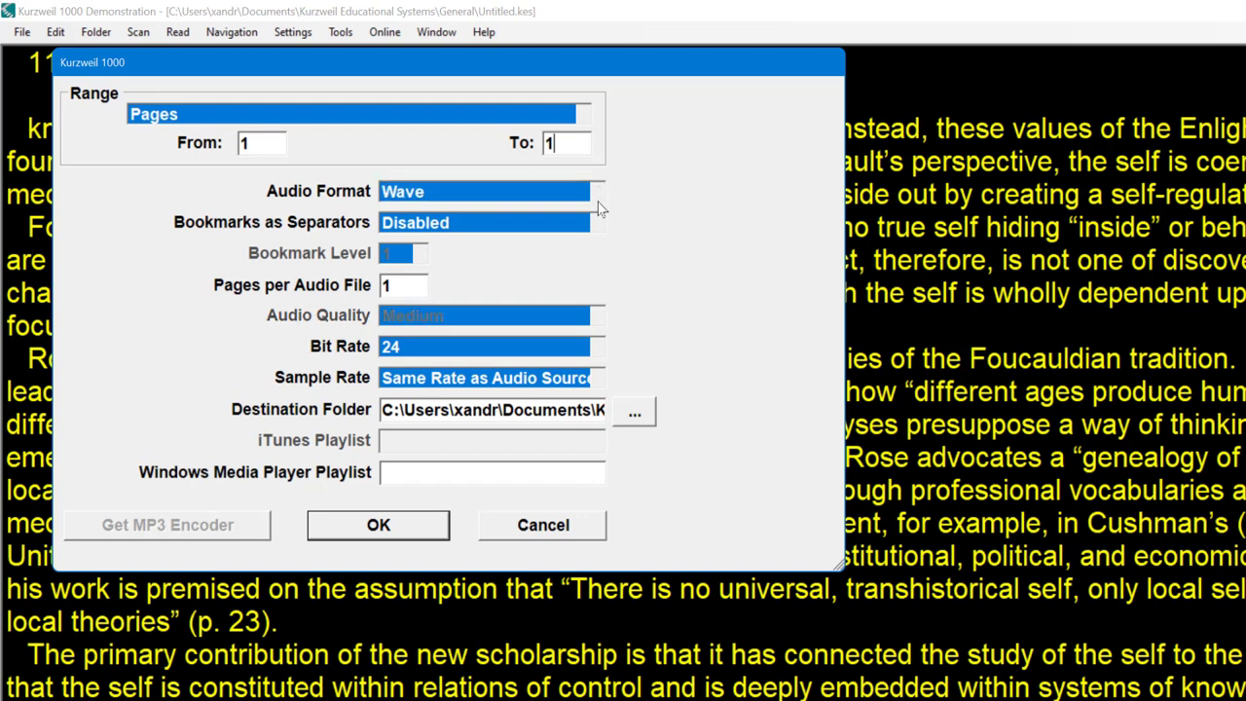
{"action": "left_click", "coordinate": [598, 194]}
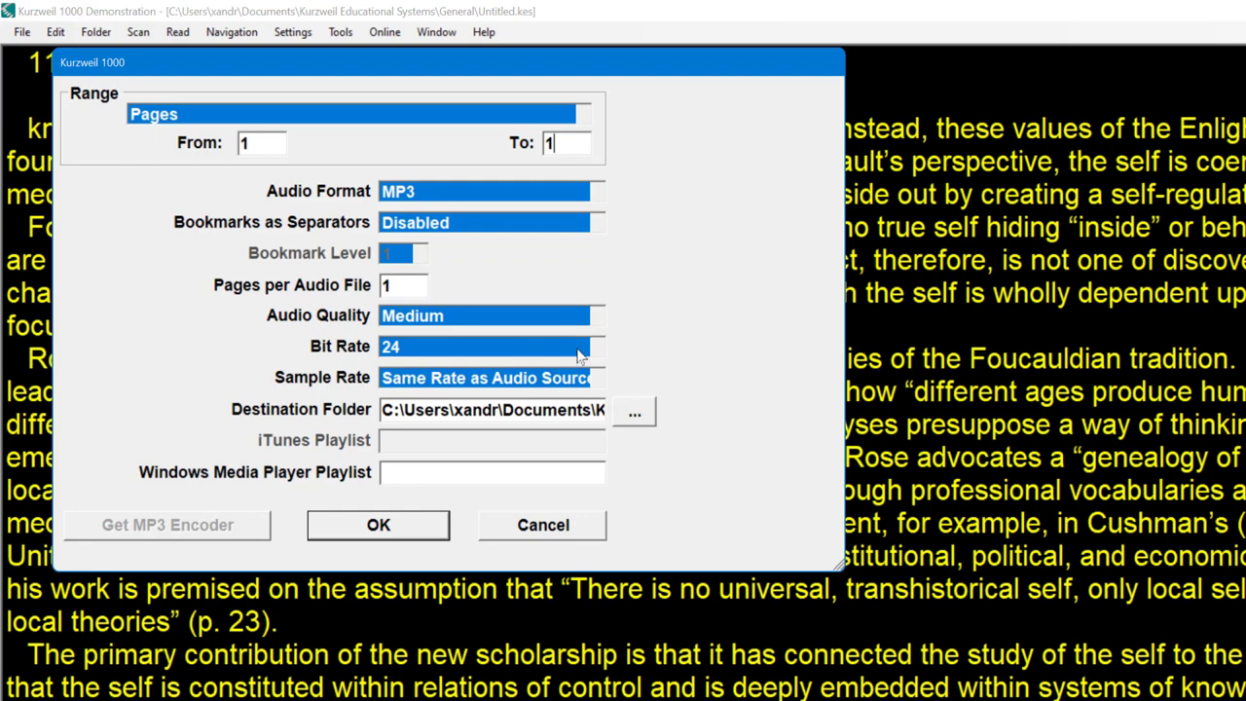
Step: Set the audio destination folder to OneDrive and try to create the MP3 file
{"action": "left_click", "coordinate": [635, 411]}
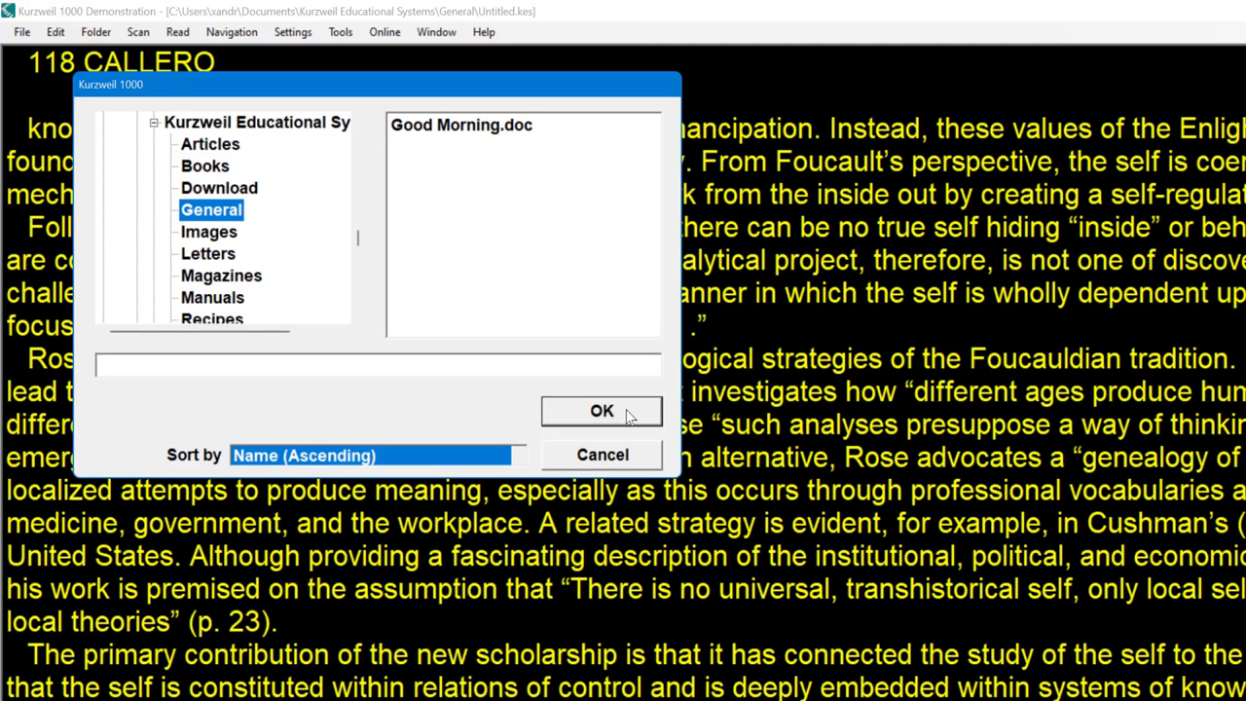
{"action": "left_click", "coordinate": [153, 124]}
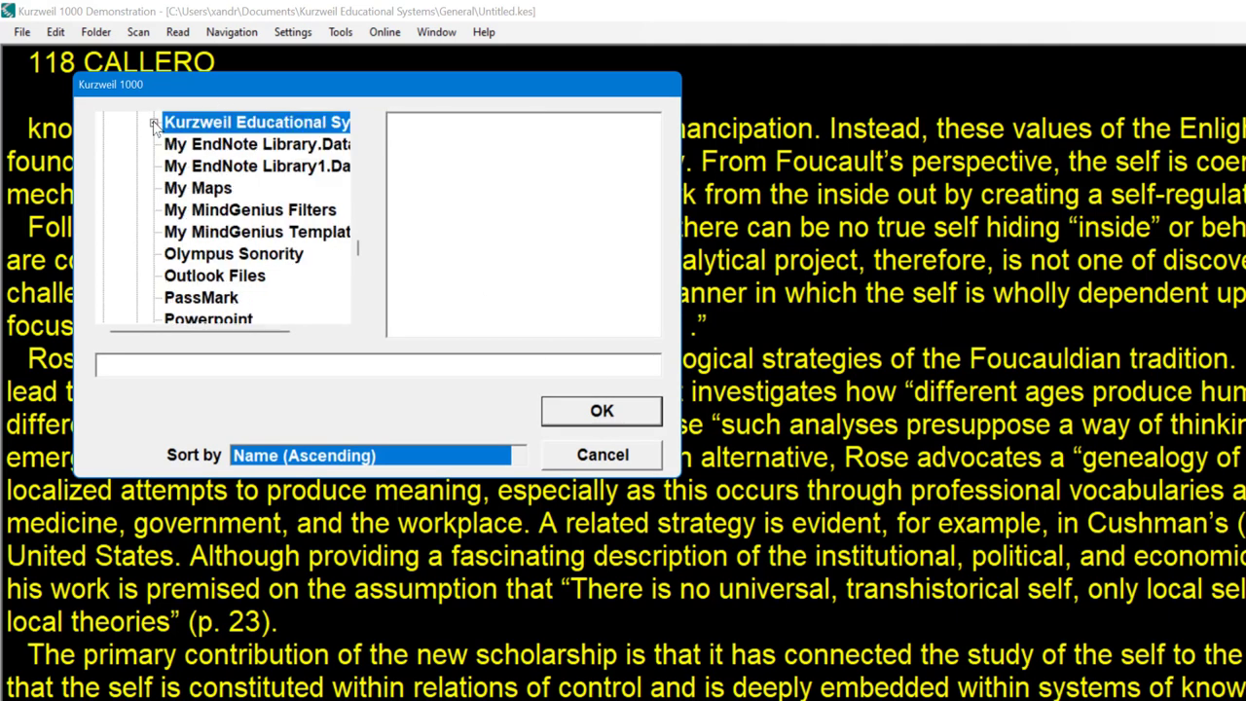
{"action": "left_click_drag", "start_coordinate": [359, 251], "coordinate": [363, 292]}
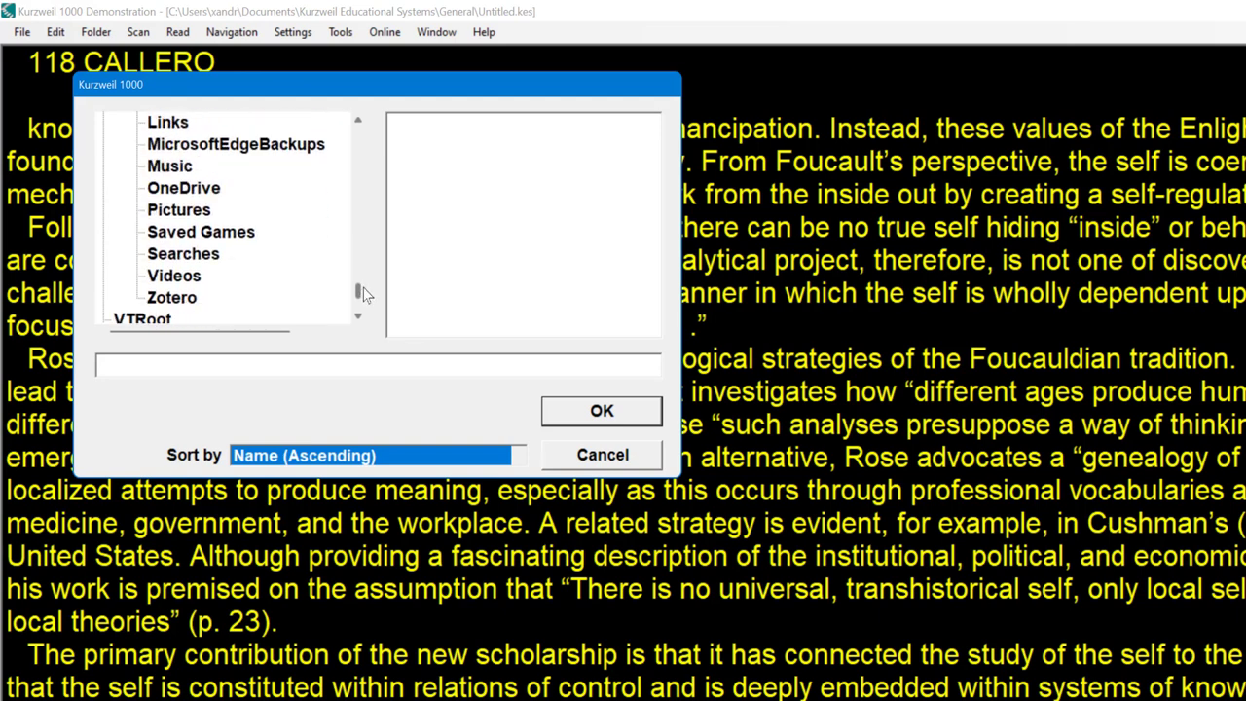
{"action": "left_click", "coordinate": [208, 189]}
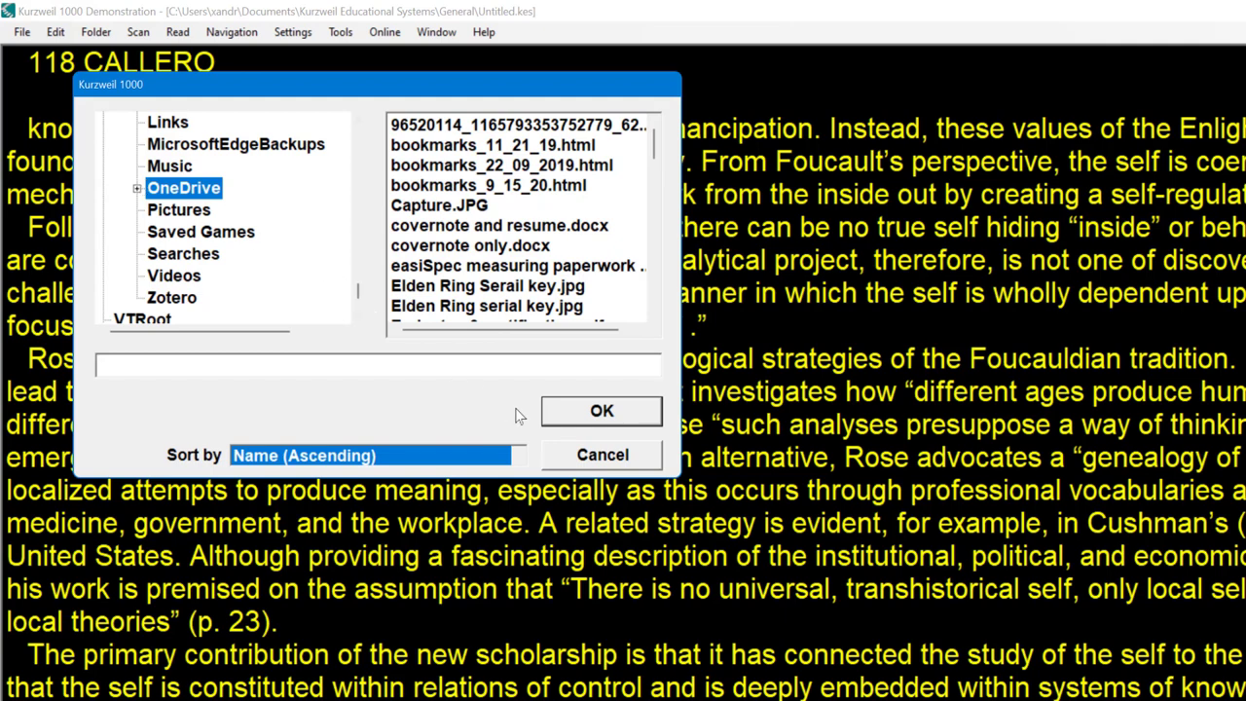
{"action": "left_click", "coordinate": [602, 412]}
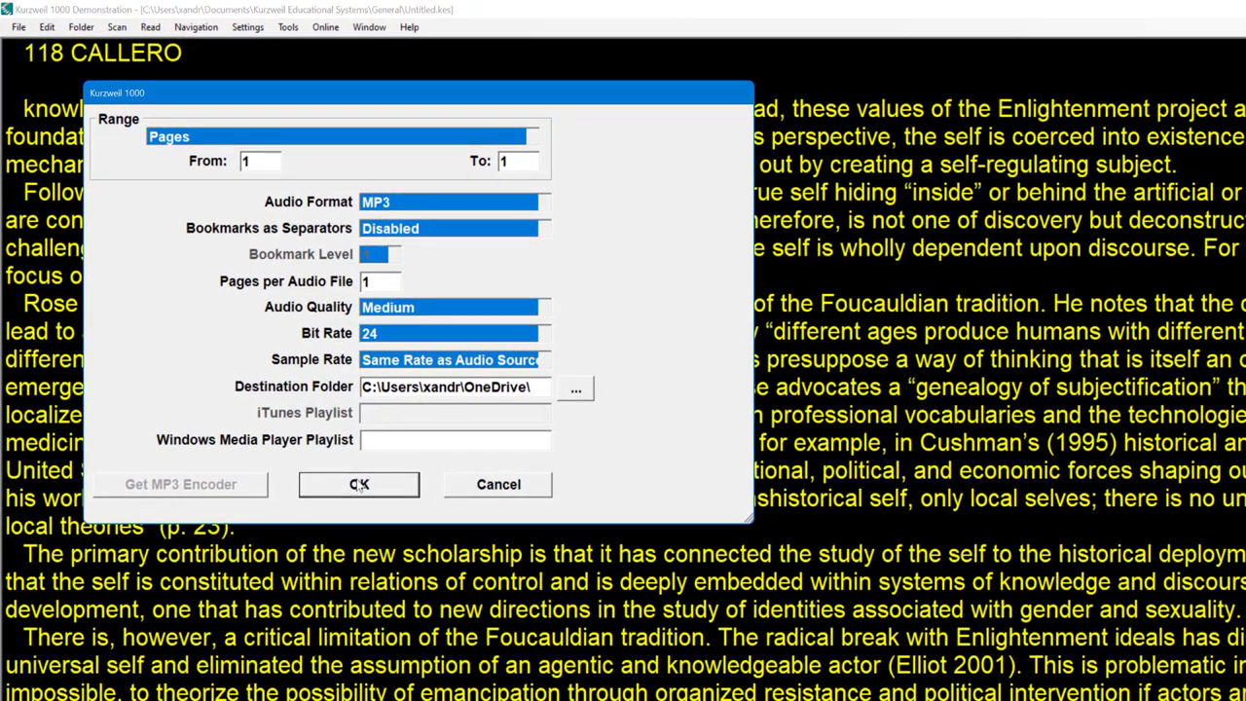
{"action": "left_click", "coordinate": [413, 556]}
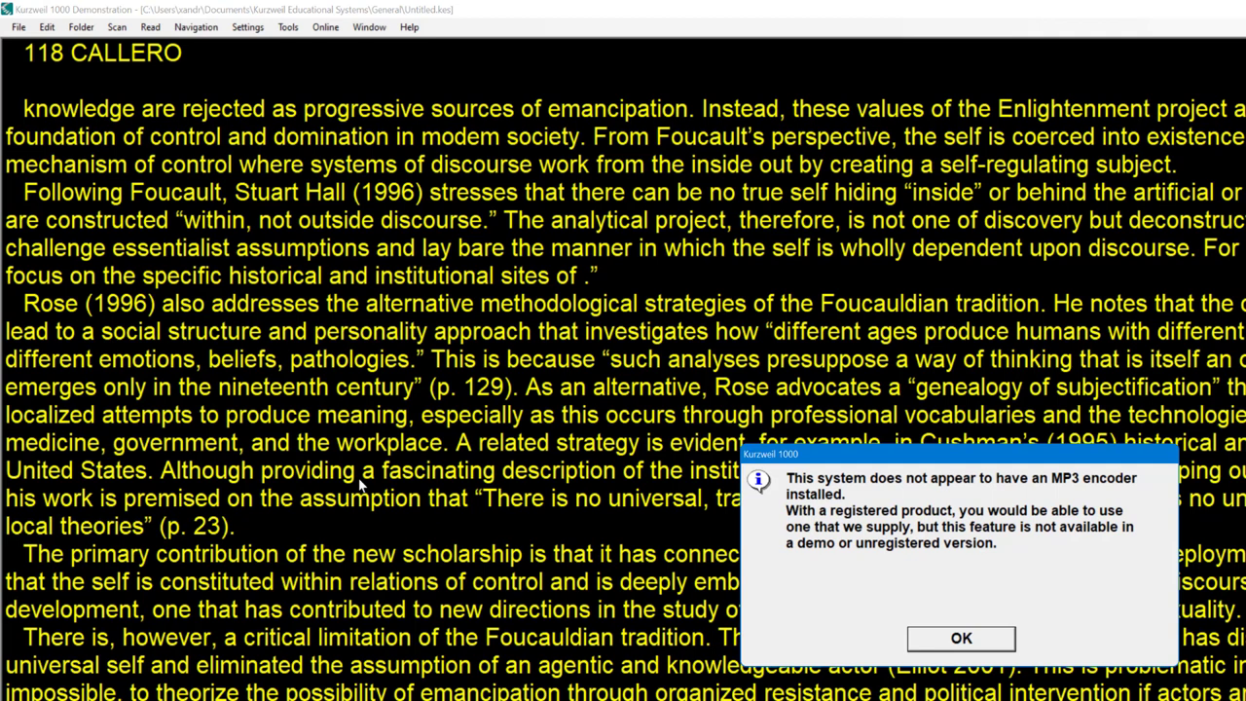
{"action": "left_click", "coordinate": [963, 639]}
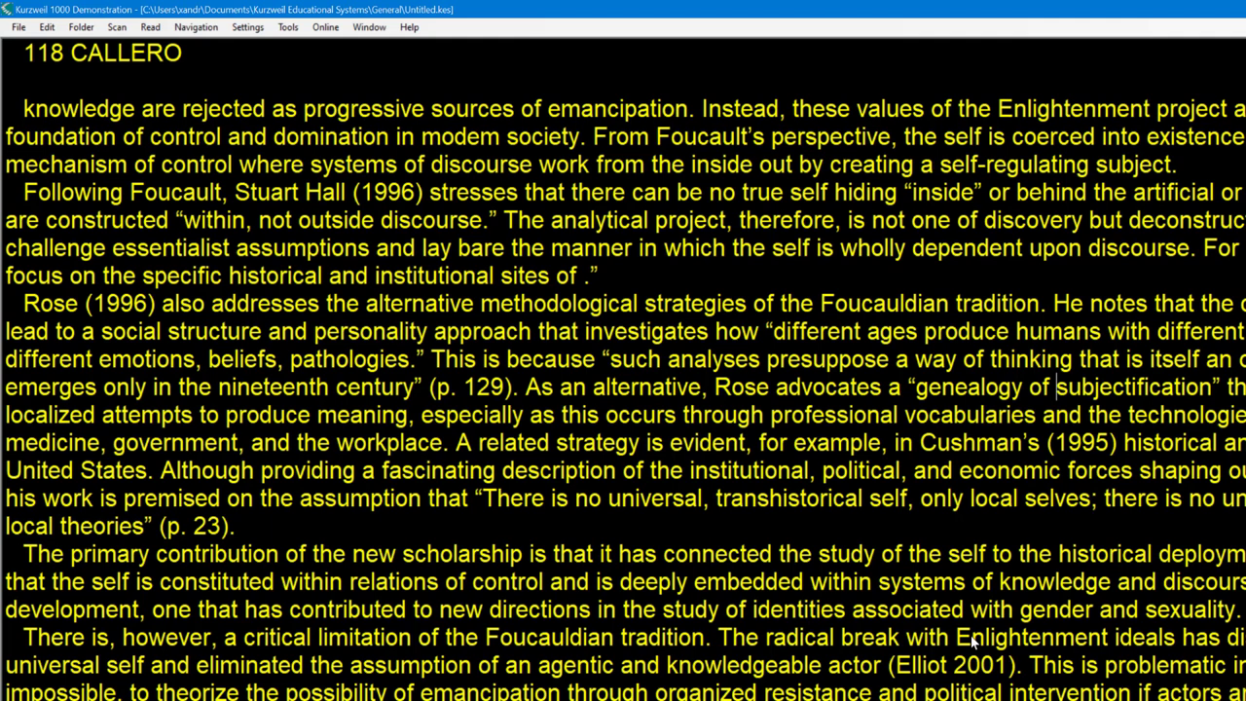
Step: Start a new blank document
{"action": "left_click", "coordinate": [19, 27]}
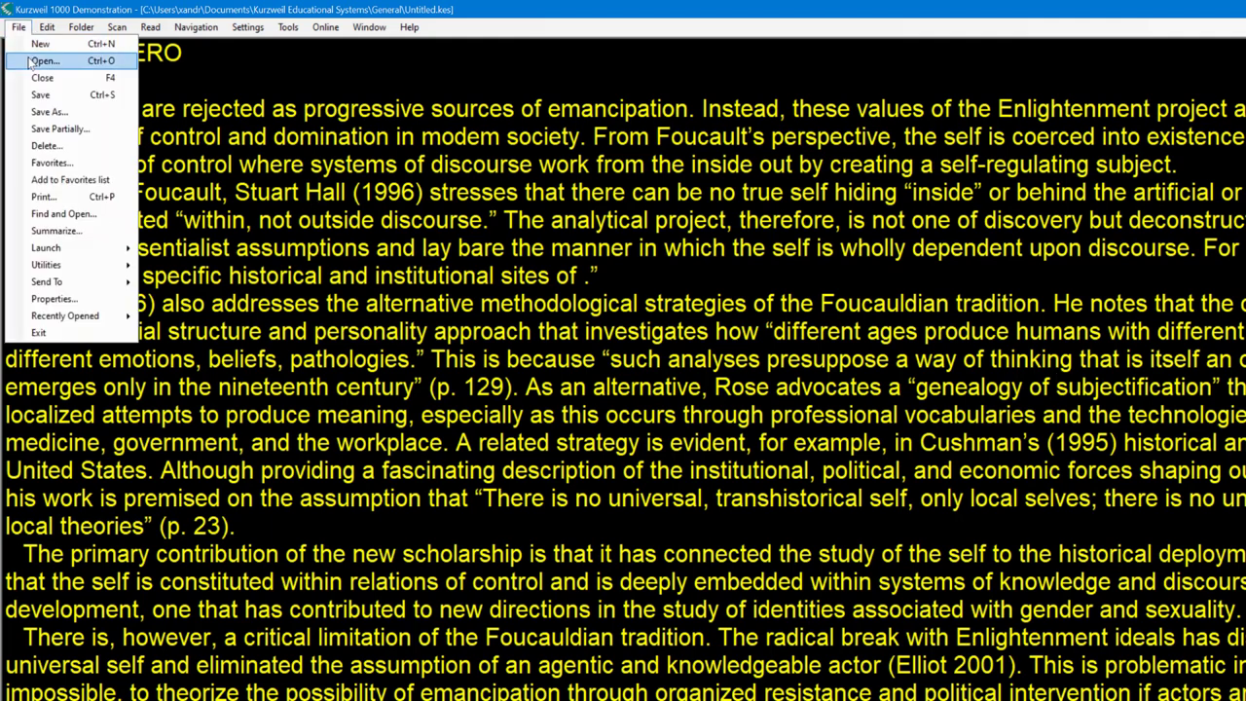
{"action": "left_click", "coordinate": [488, 262]}
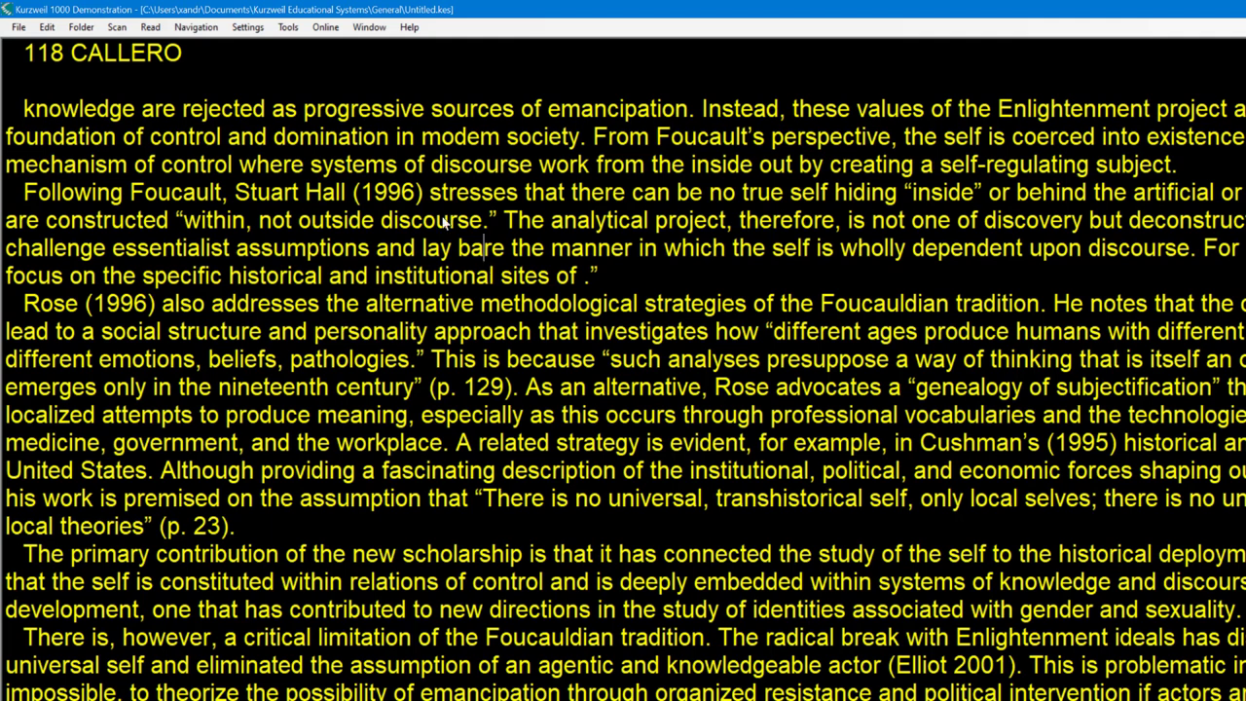
{"action": "key", "text": "ctrl+n"}
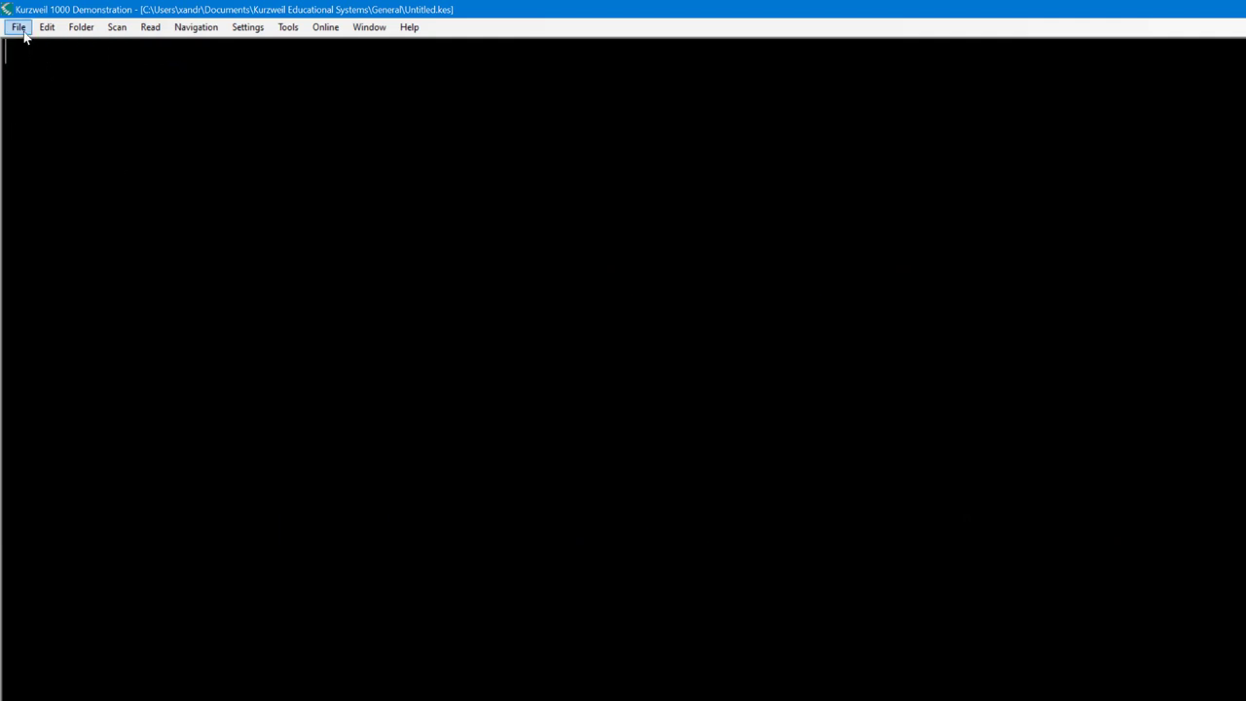
{"action": "left_click", "coordinate": [18, 27]}
{"action": "left_click", "coordinate": [495, 433]}
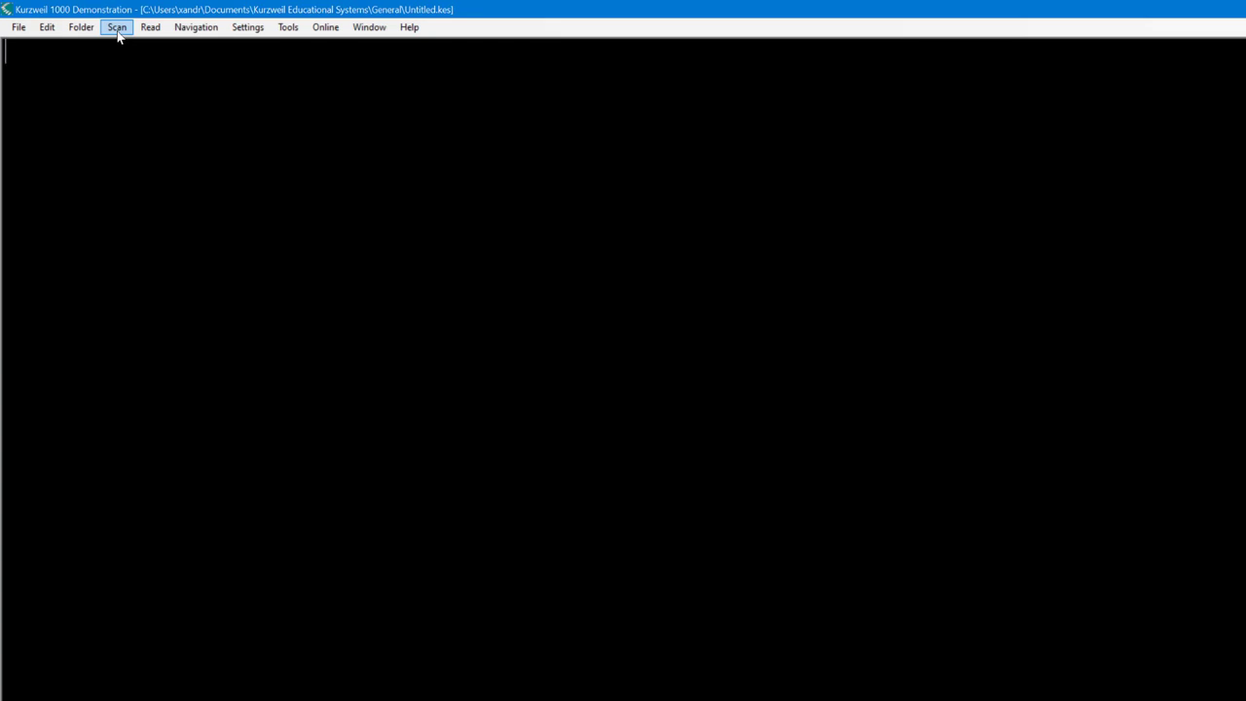
Step: Choose The_Sociology_of_the_Self.pdf from the Downloads folder as the file to open
{"action": "left_click", "coordinate": [18, 28]}
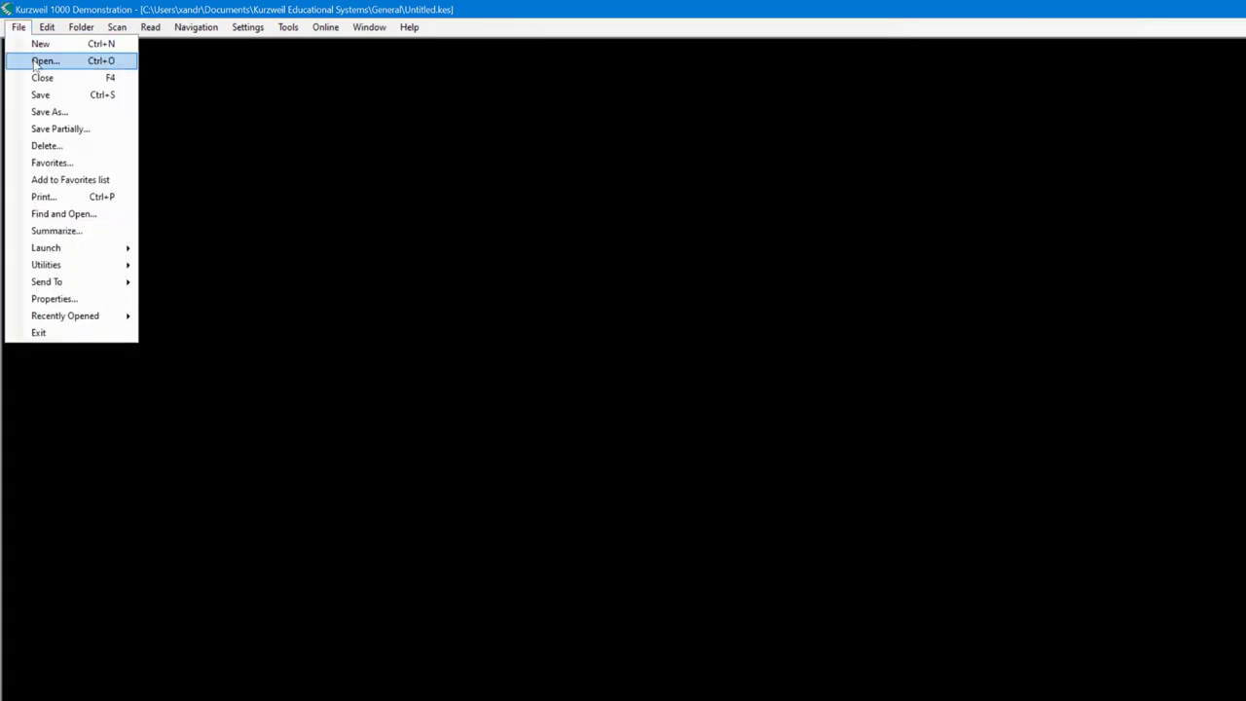
{"action": "left_click", "coordinate": [33, 62]}
{"action": "scroll", "coordinate": [492, 419], "scroll_direction": "down", "scroll_amount": 10}
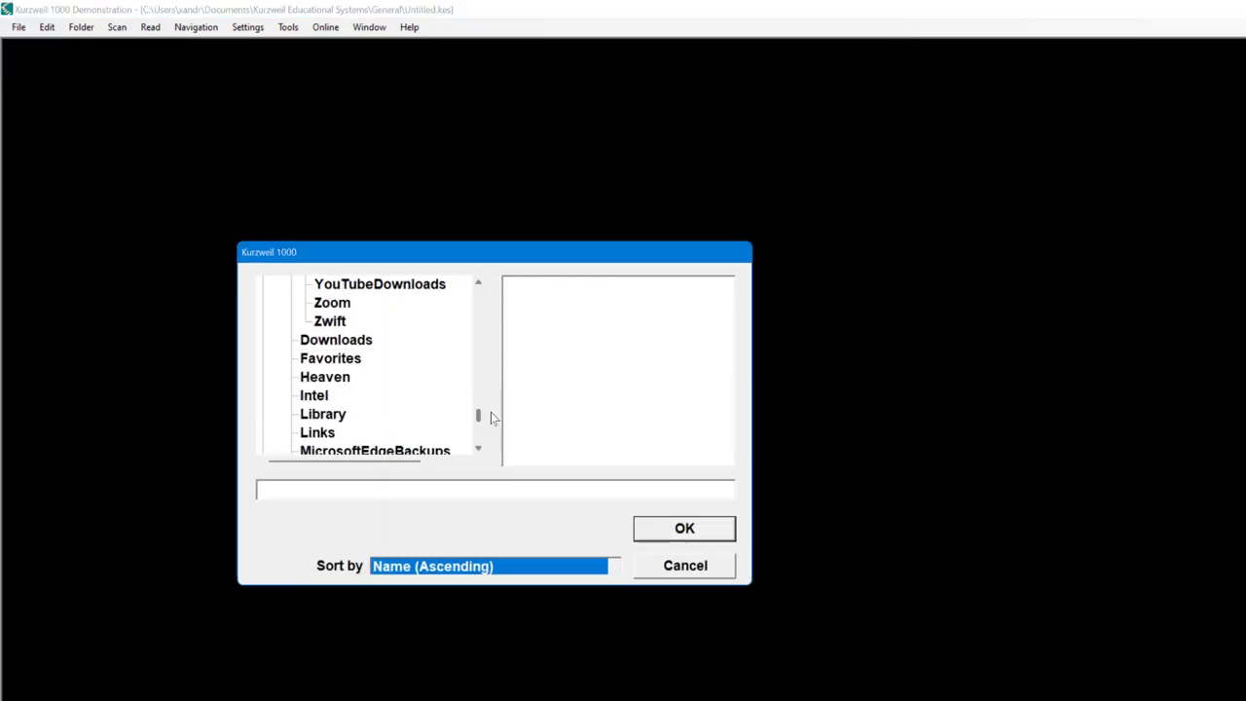
{"action": "left_click", "coordinate": [352, 339]}
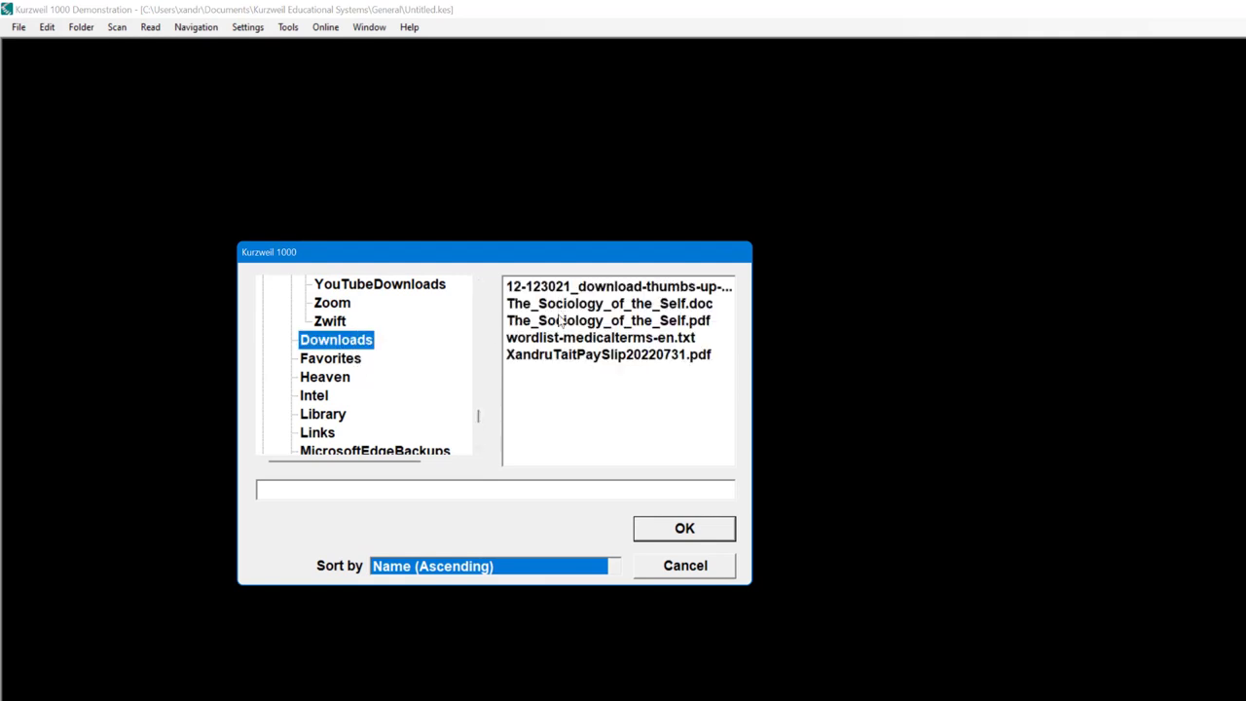
{"action": "left_click", "coordinate": [556, 322]}
{"action": "left_click", "coordinate": [694, 532]}
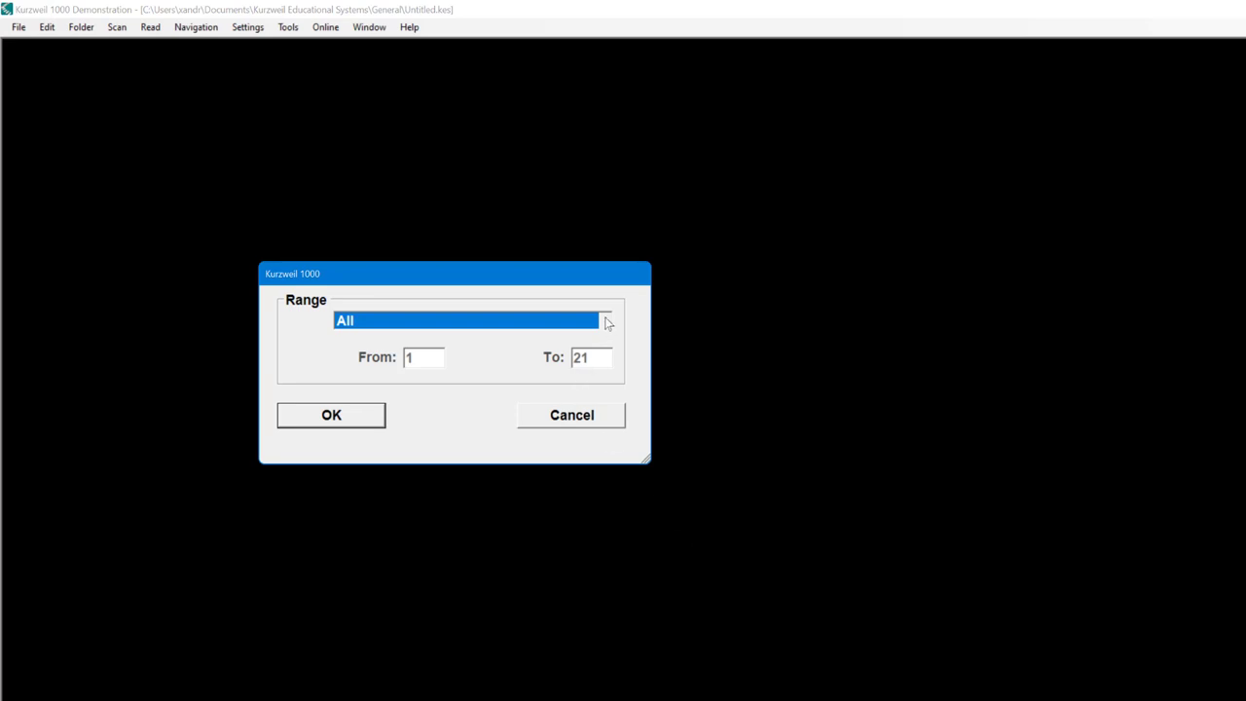
Step: Limit the PDF's range to pages 1 to 10 and open it for recognition
{"action": "left_click", "coordinate": [604, 328]}
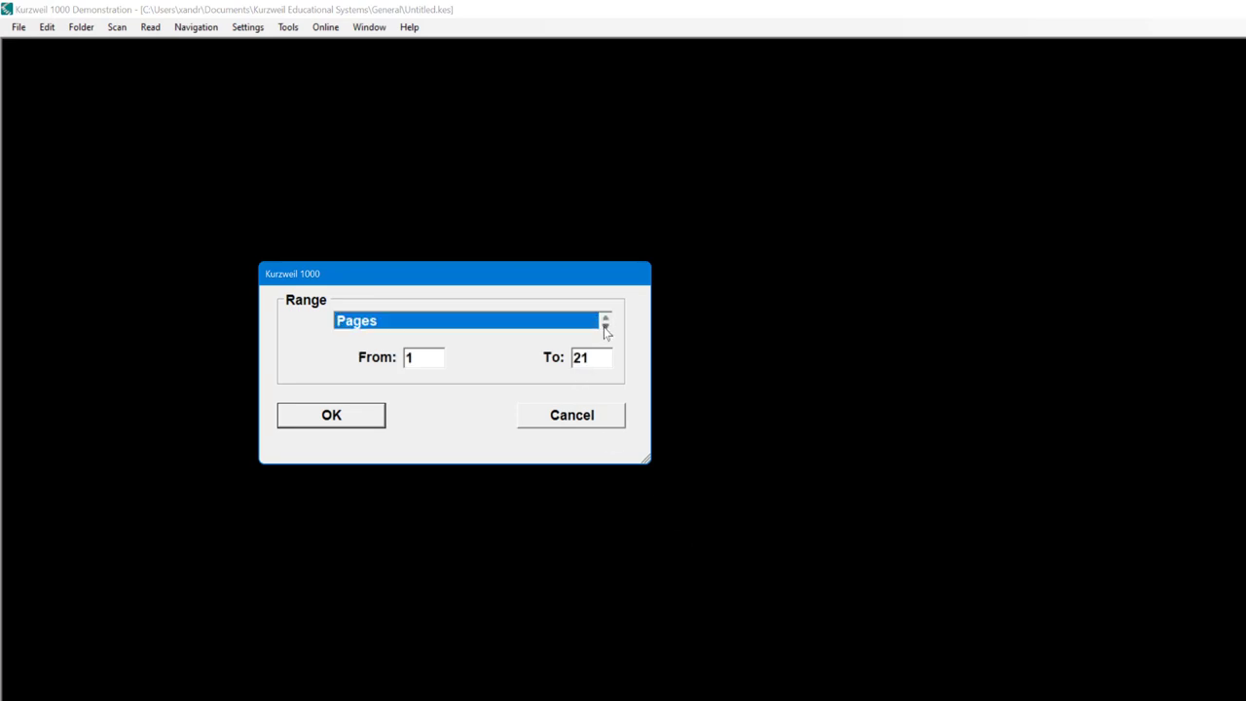
{"action": "left_click_drag", "start_coordinate": [593, 358], "coordinate": [566, 360]}
{"action": "type", "text": "10"}
{"action": "left_click", "coordinate": [333, 416]}
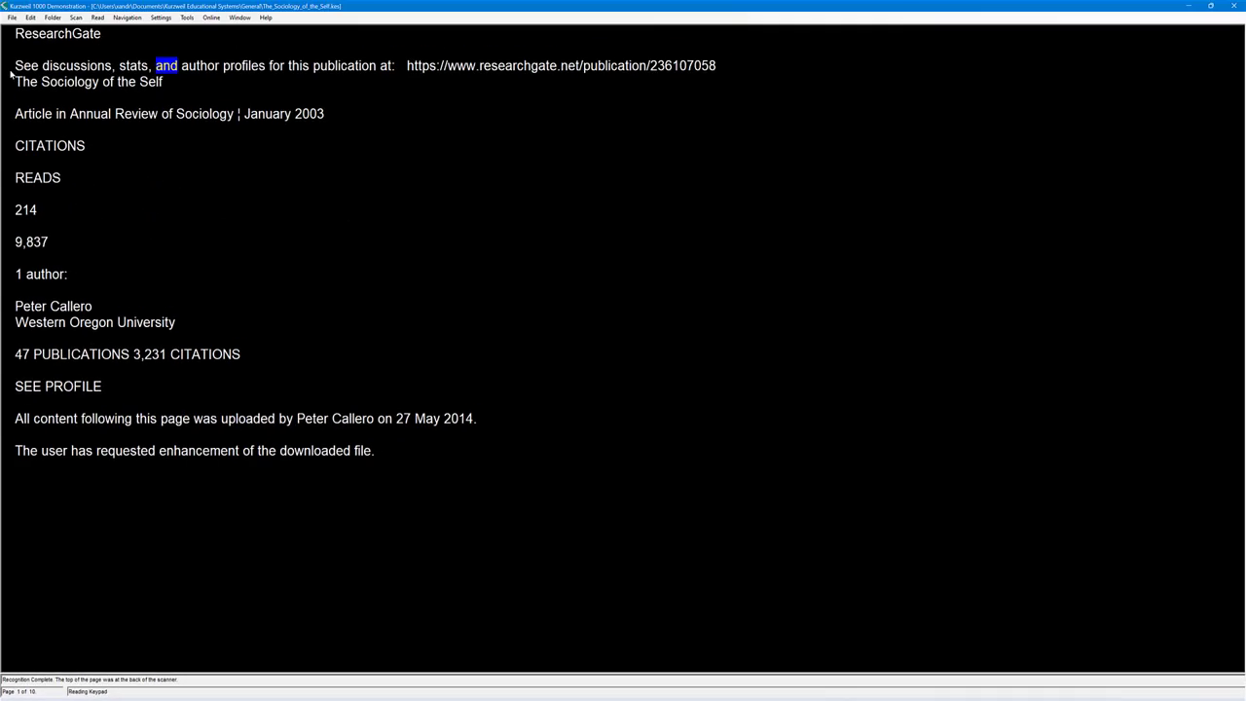
Step: Pause the reading aloud and page through the recognized document to page 4
{"action": "key", "text": "F5"}
{"action": "key", "text": "Prior"}
{"action": "key", "text": "Next"}
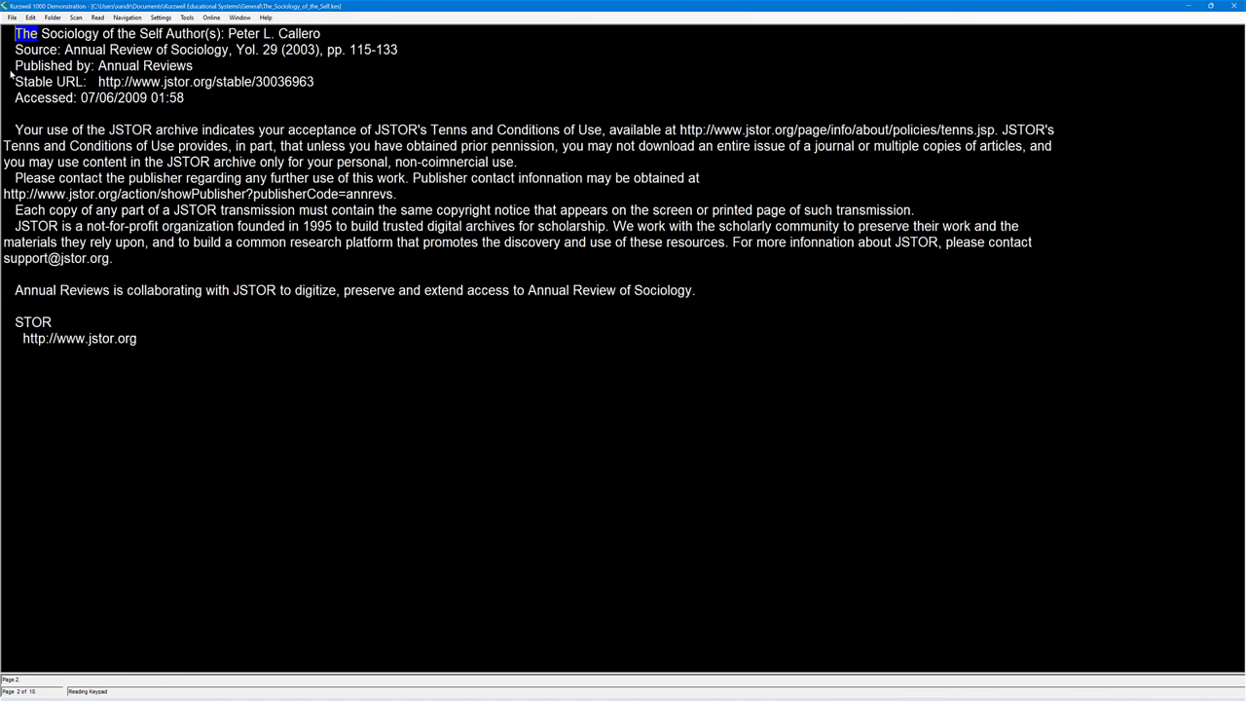
{"action": "key", "text": "Page_Down"}
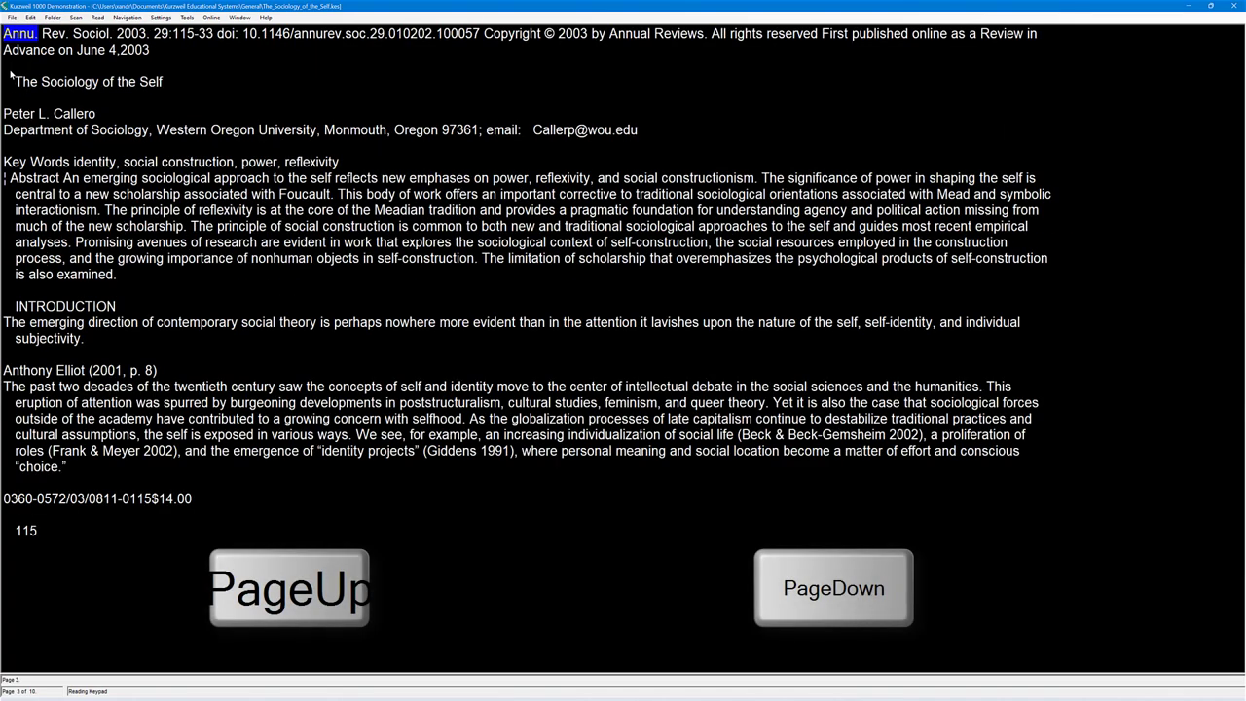
{"action": "key", "text": "Page_Down"}
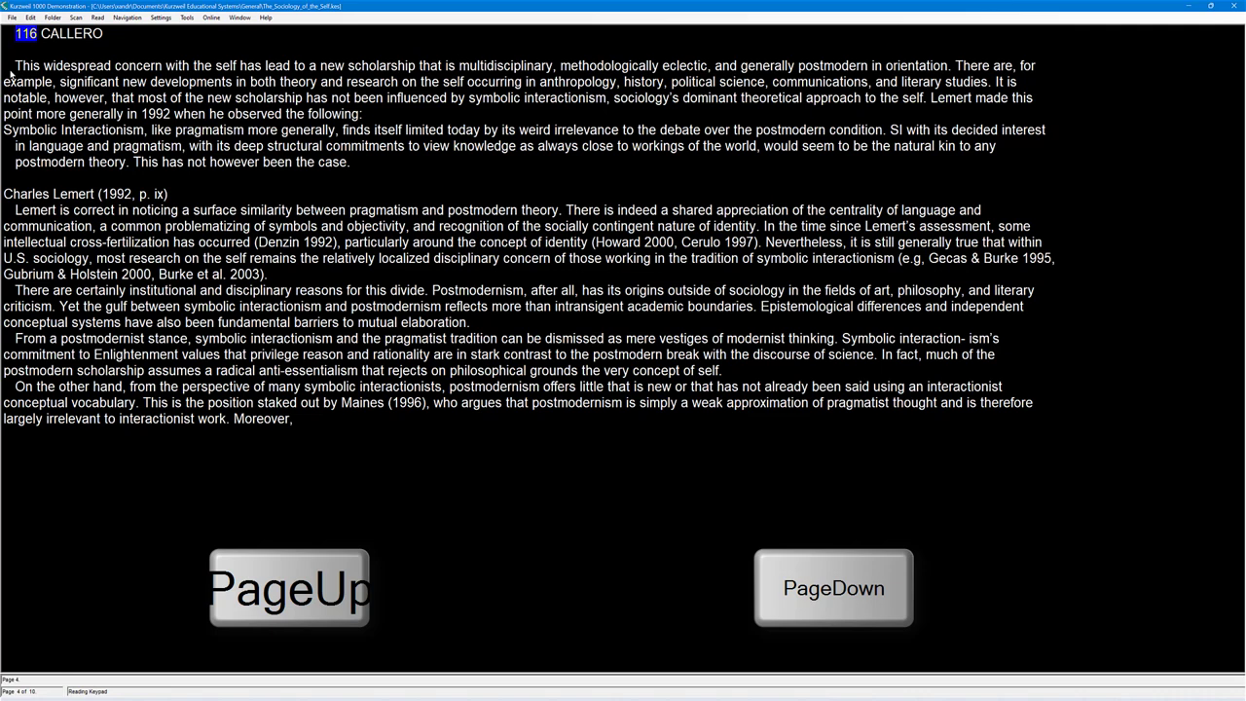
Step: Advance the reading position on page 4 from the page heading to "Lemert" in the quotation's attribution line
{"action": "key", "text": "F8"}
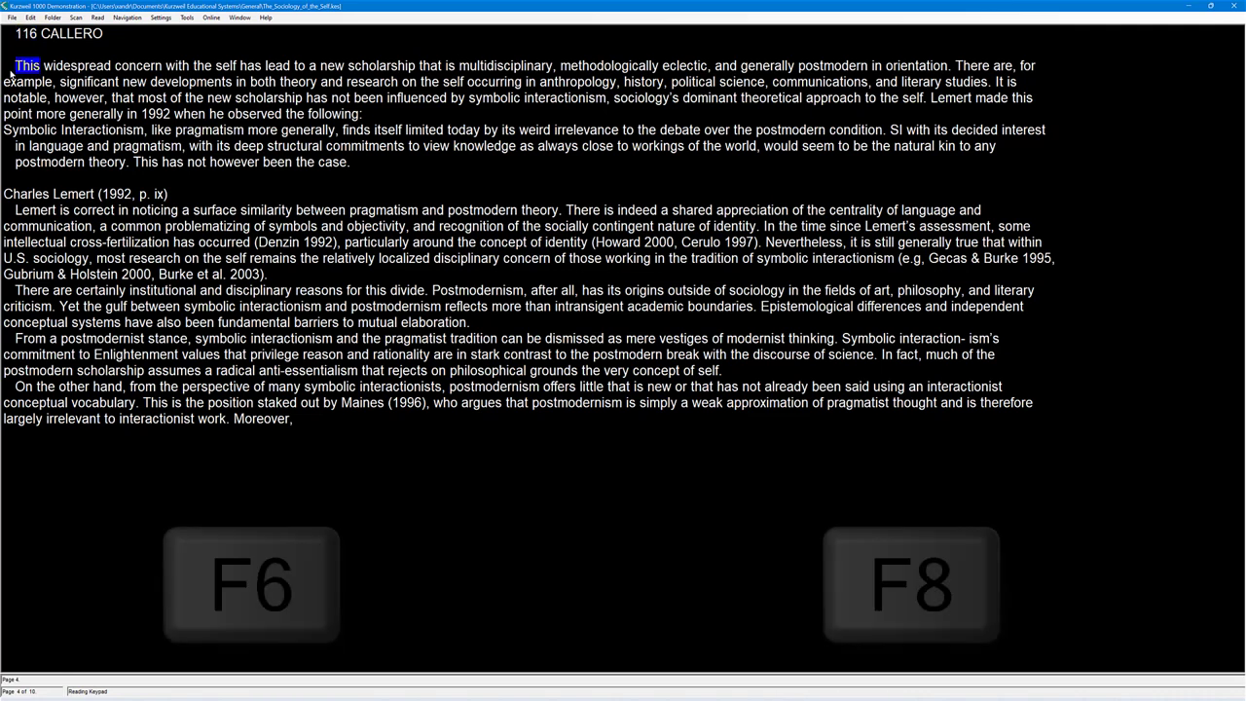
{"action": "key", "text": "F8"}
{"action": "key", "text": "F8"}
{"action": "key", "text": "F8"}
{"action": "key", "text": "F8"}
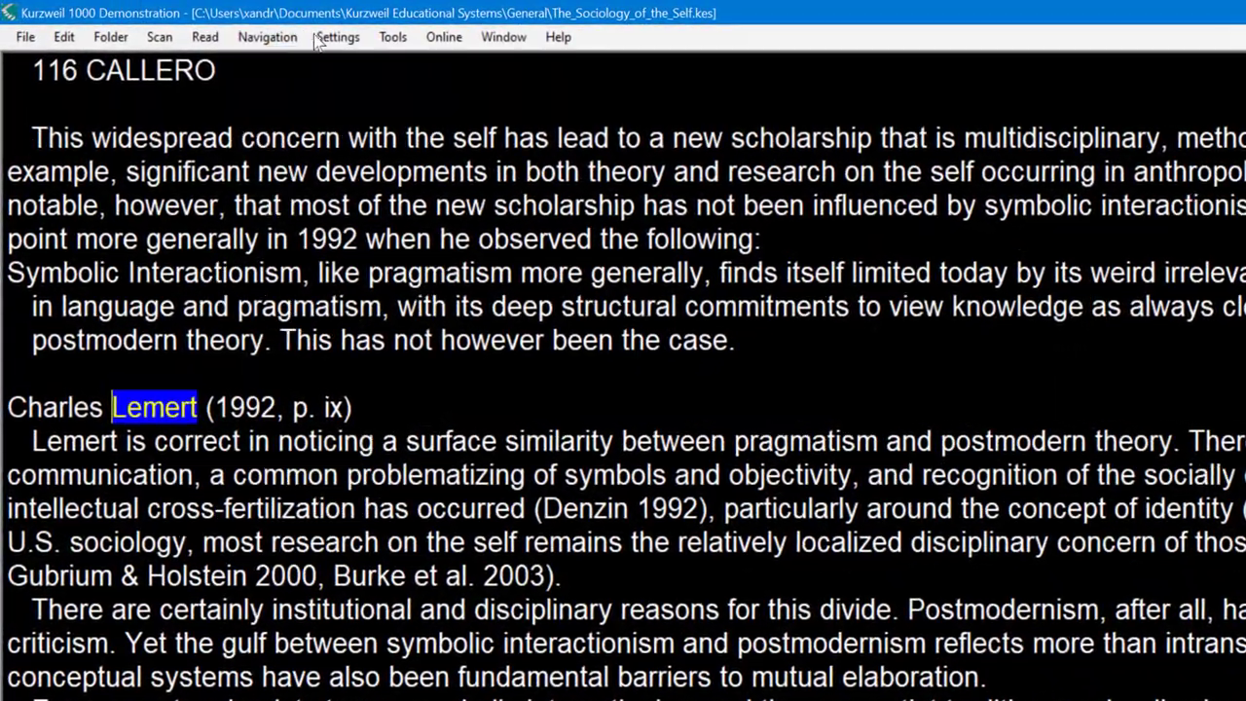
Step: Load the saved settings file "my first pro..ost" and move the reading position back one word to "in"
{"action": "left_click", "coordinate": [320, 35]}
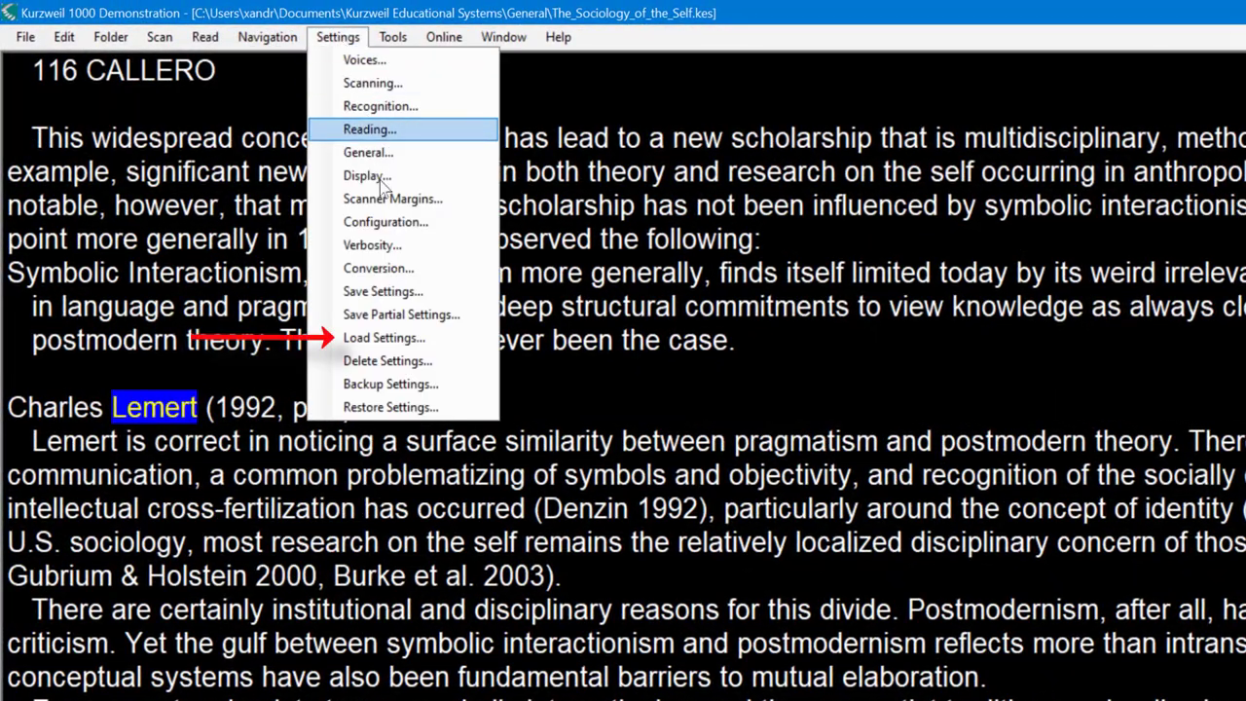
{"action": "left_click", "coordinate": [387, 335]}
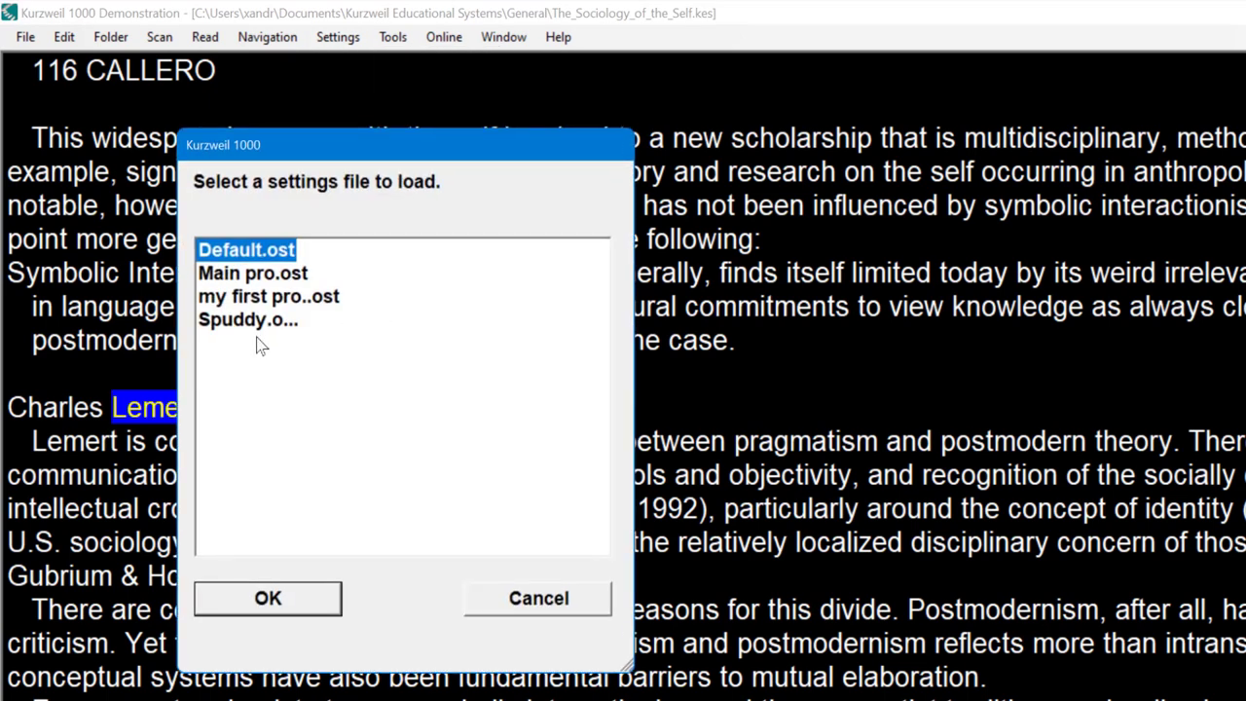
{"action": "left_click", "coordinate": [245, 299]}
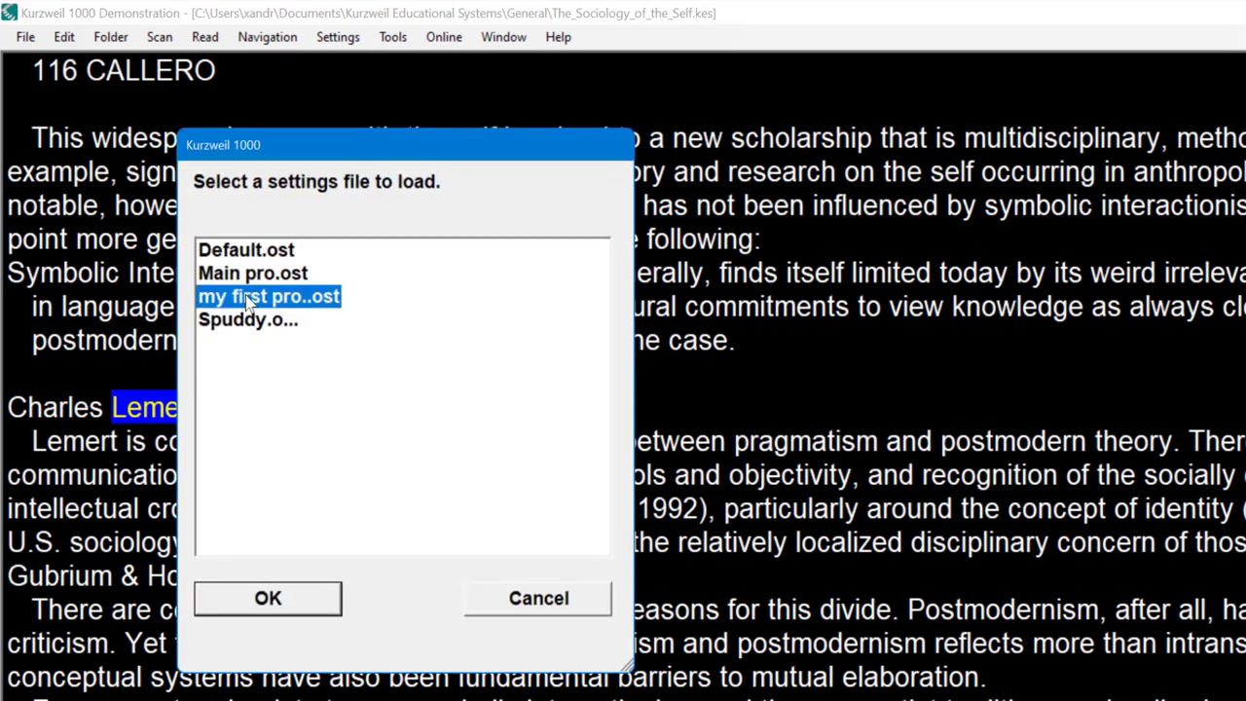
{"action": "left_click", "coordinate": [250, 596]}
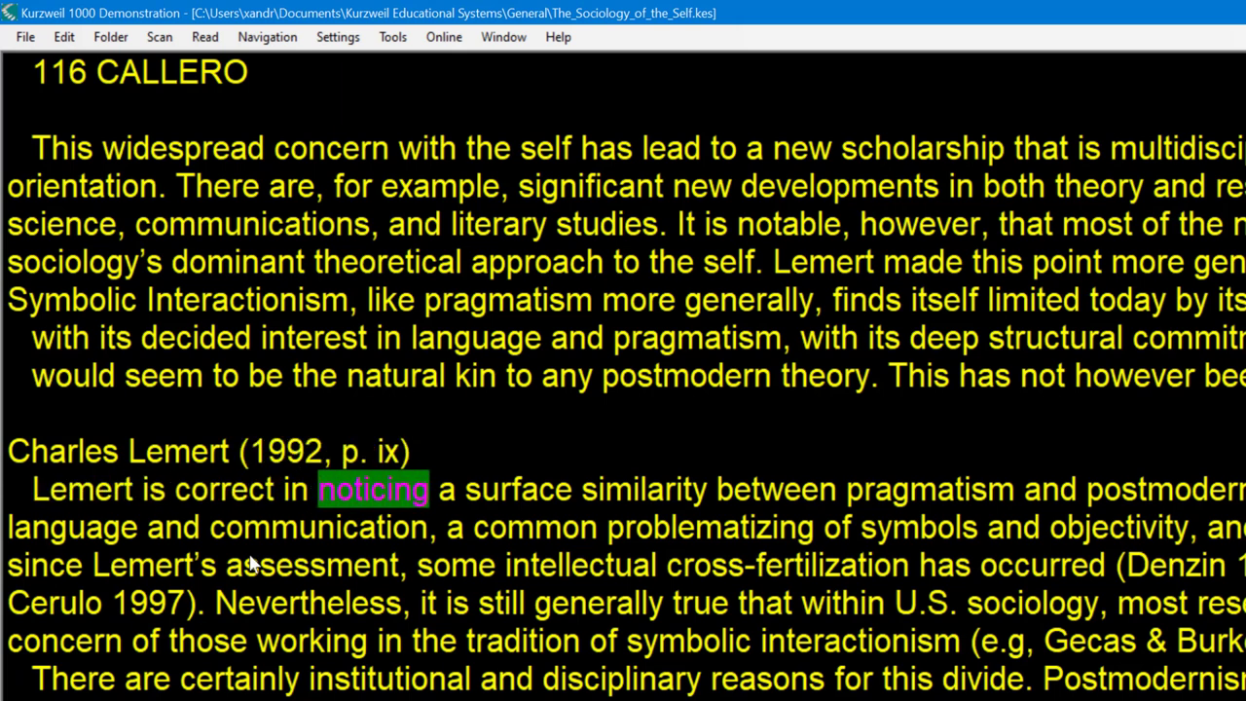
{"action": "key", "text": "ctrl+Left"}
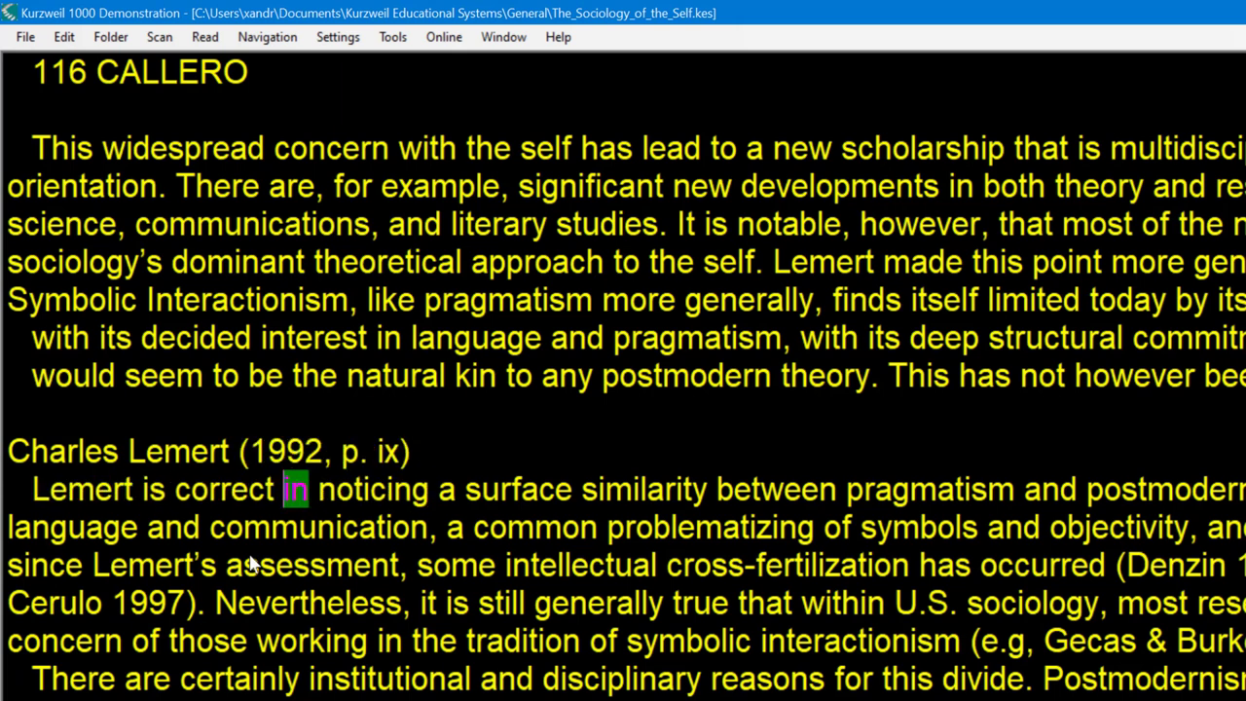
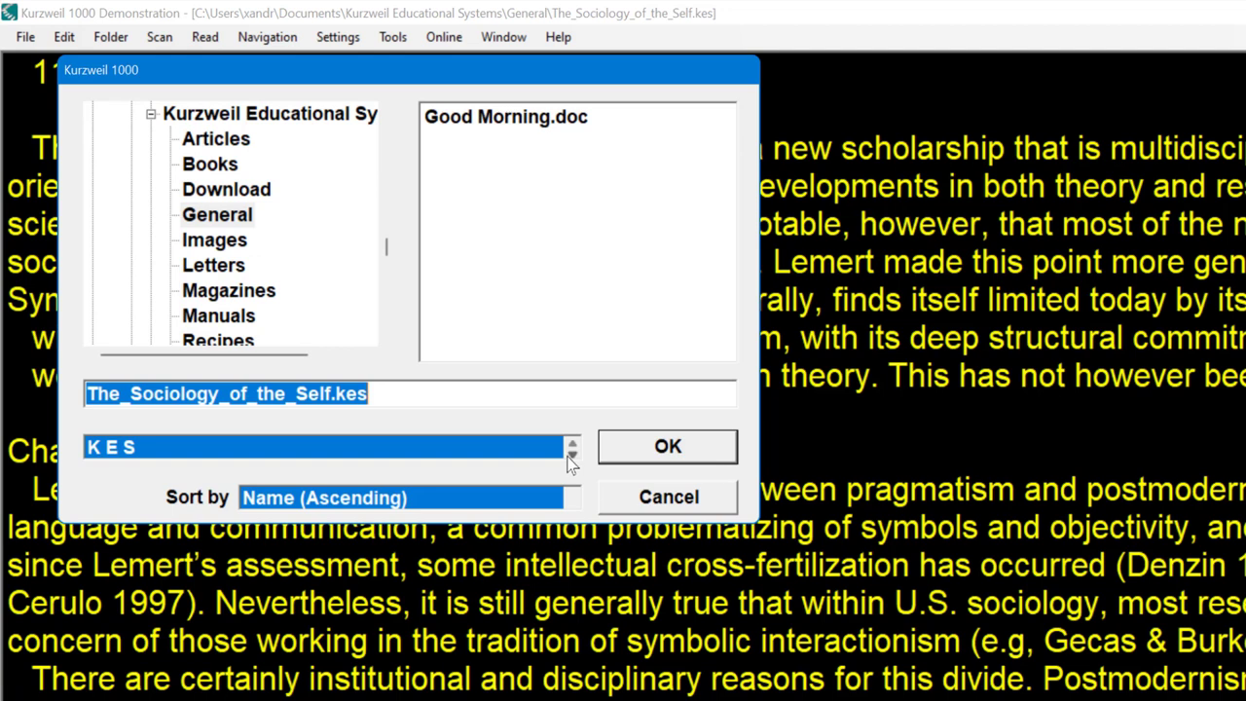
Step: Look through the document's save formats, including HTML, EPUB, DAISY and Braille, Grade 2, and leave without saving
{"action": "left_click", "coordinate": [572, 455]}
{"action": "left_click", "coordinate": [573, 443]}
{"action": "left_click", "coordinate": [573, 443]}
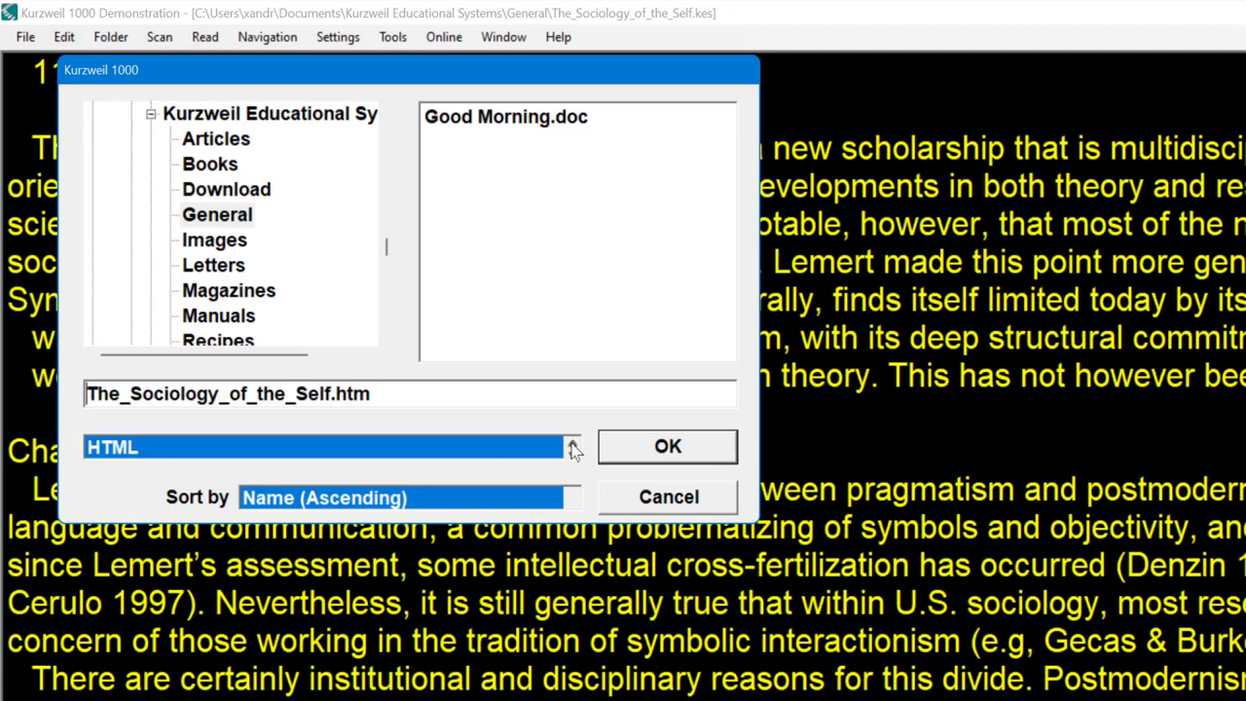
{"action": "left_click", "coordinate": [573, 445]}
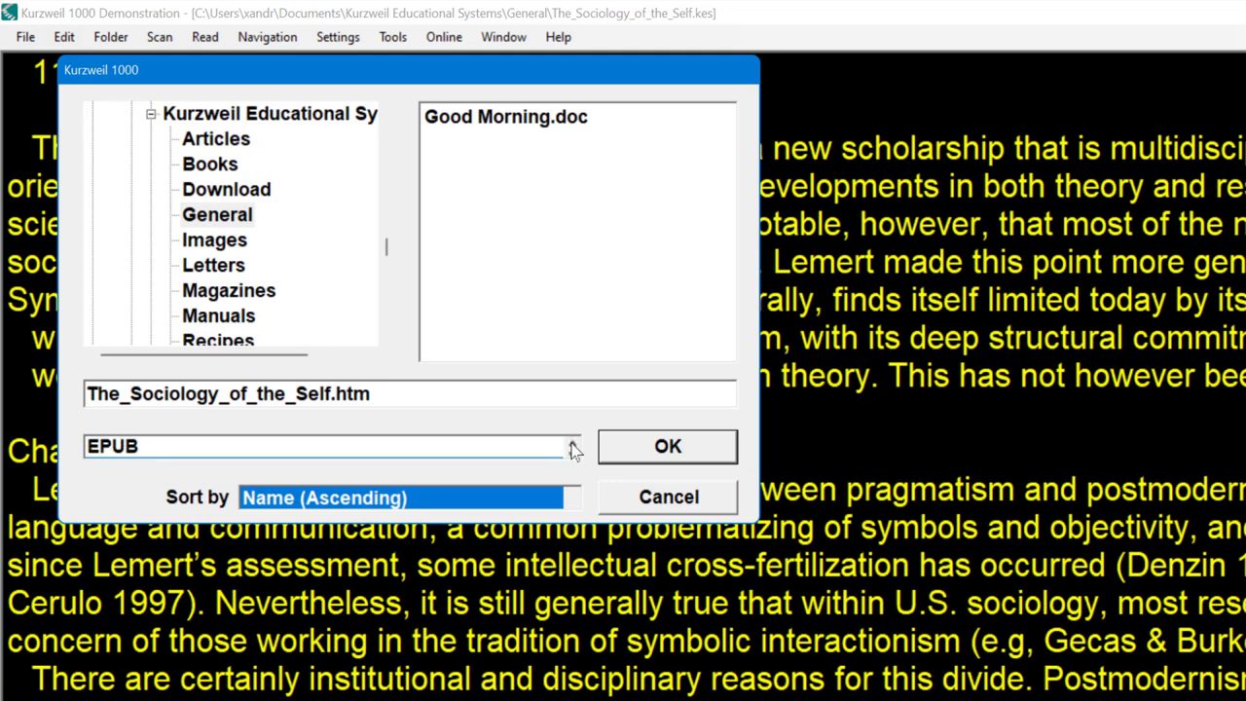
{"action": "left_click", "coordinate": [573, 446]}
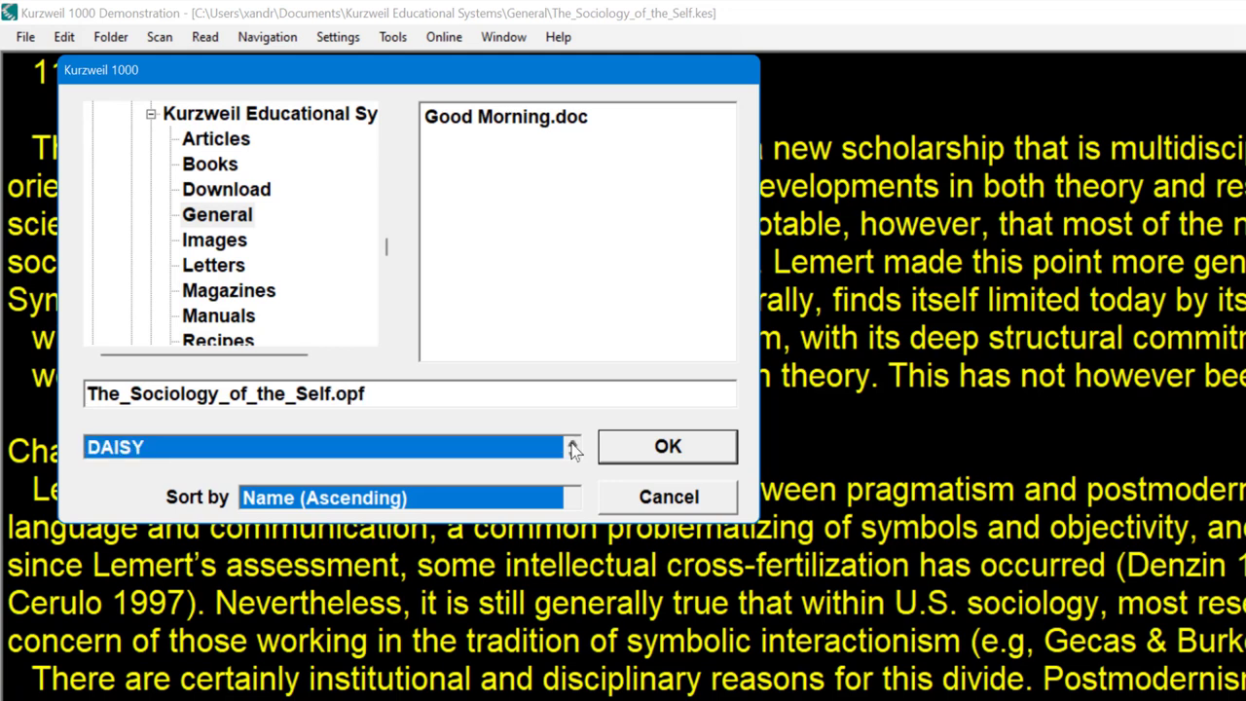
{"action": "left_click", "coordinate": [572, 444]}
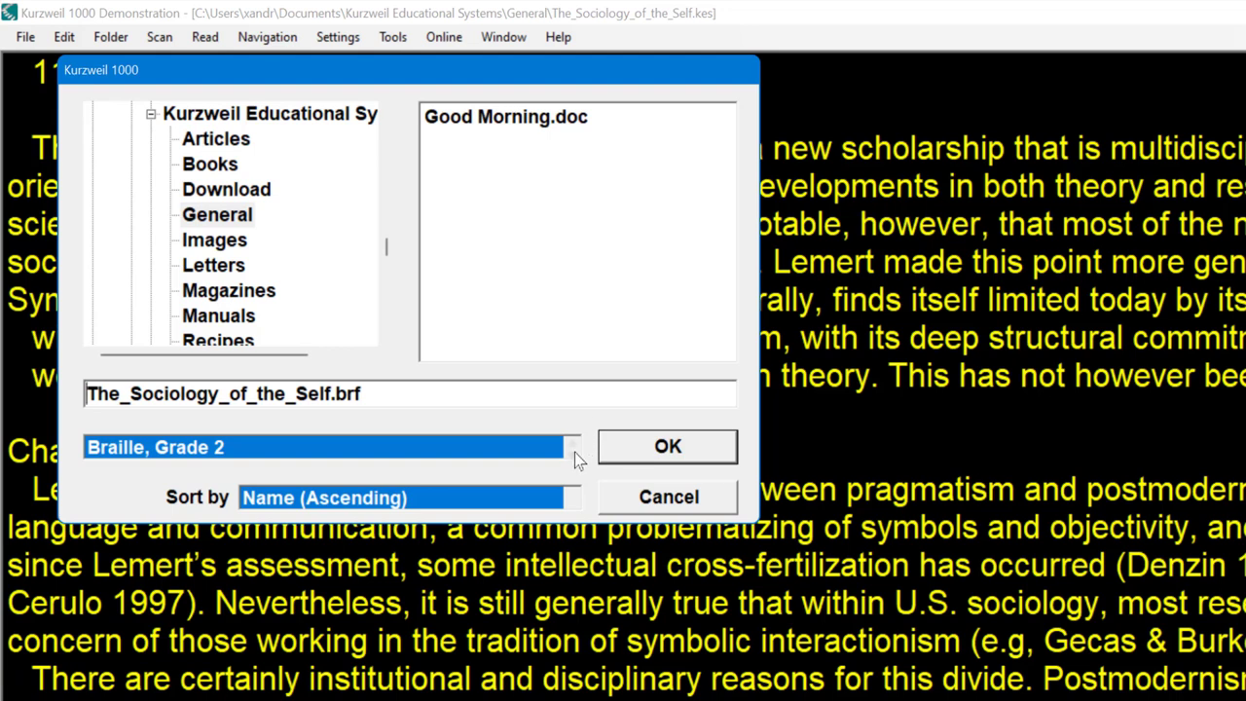
{"action": "left_click", "coordinate": [571, 453]}
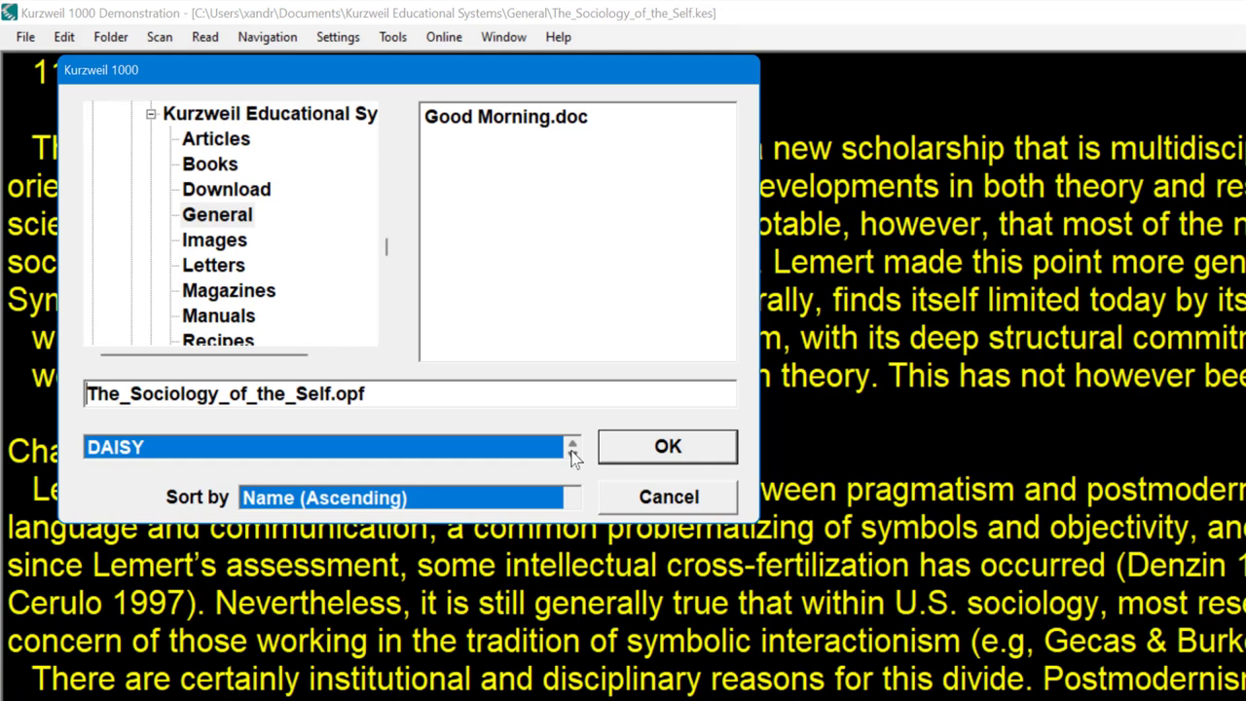
{"action": "left_click", "coordinate": [674, 508]}
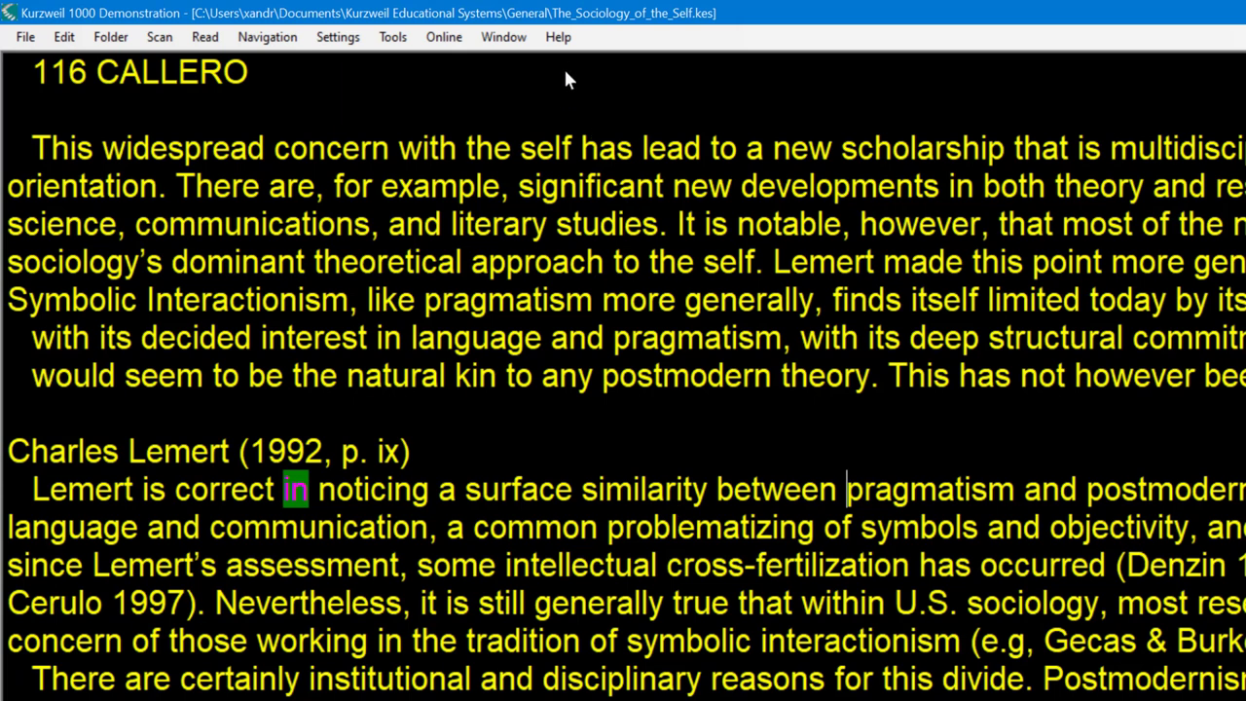
Step: View the topic list of the New User Wizard and close it without starting a topic
{"action": "left_click", "coordinate": [560, 39]}
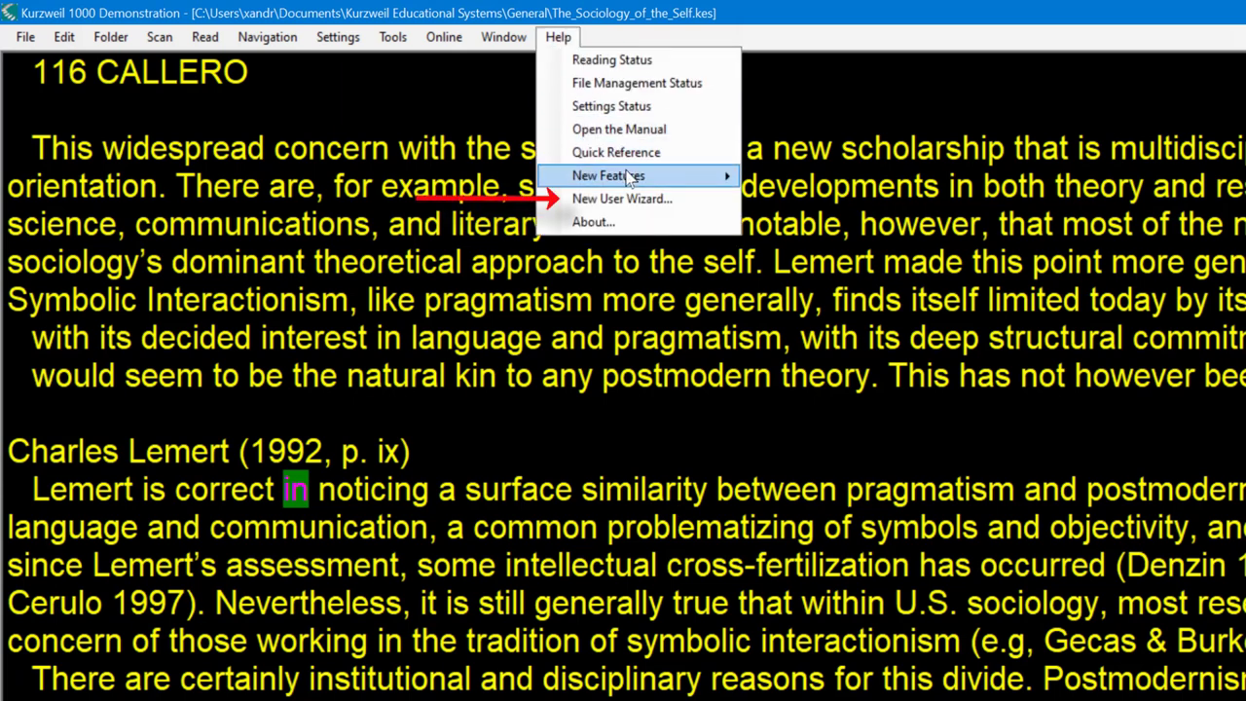
{"action": "mouse_move", "coordinate": [631, 177]}
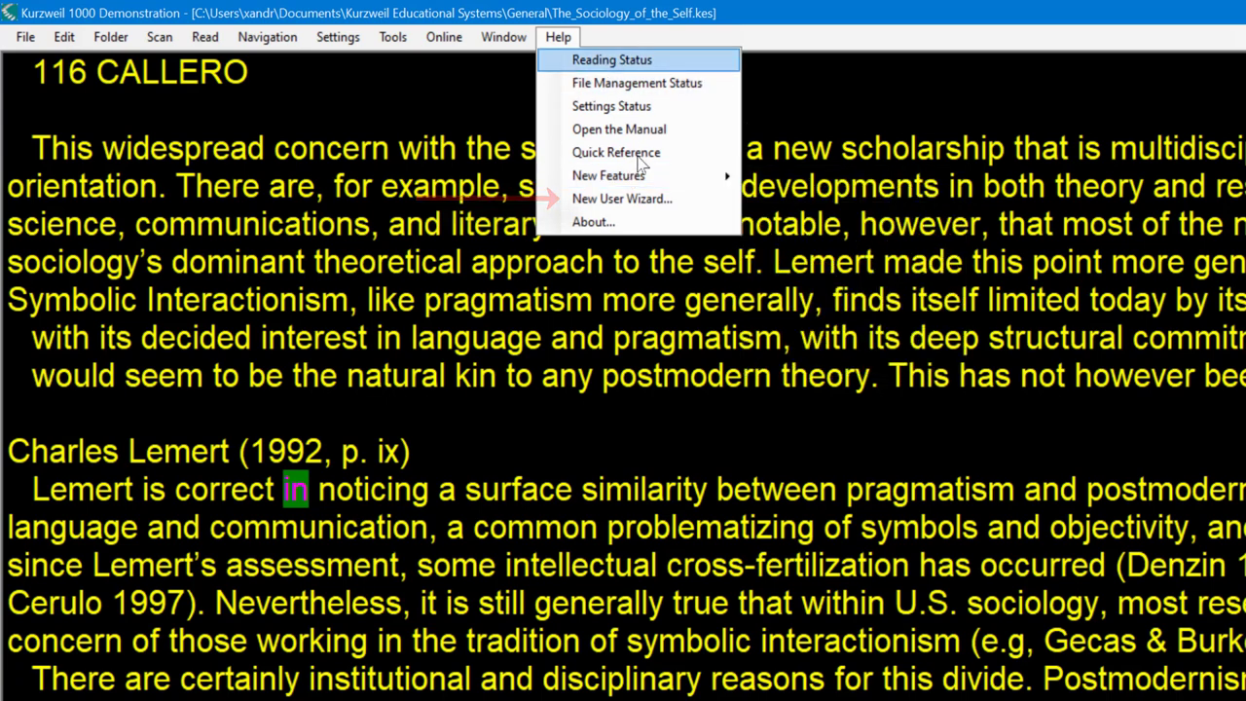
{"action": "left_click", "coordinate": [635, 198]}
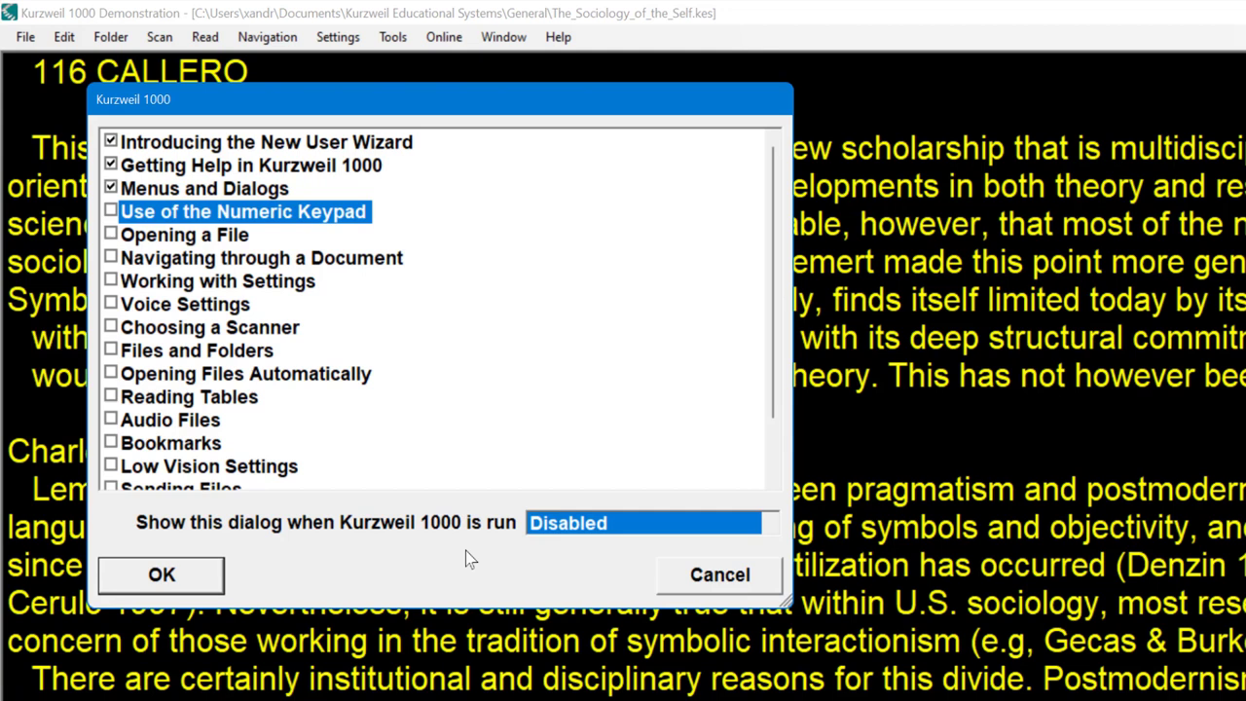
{"action": "left_click", "coordinate": [705, 580]}
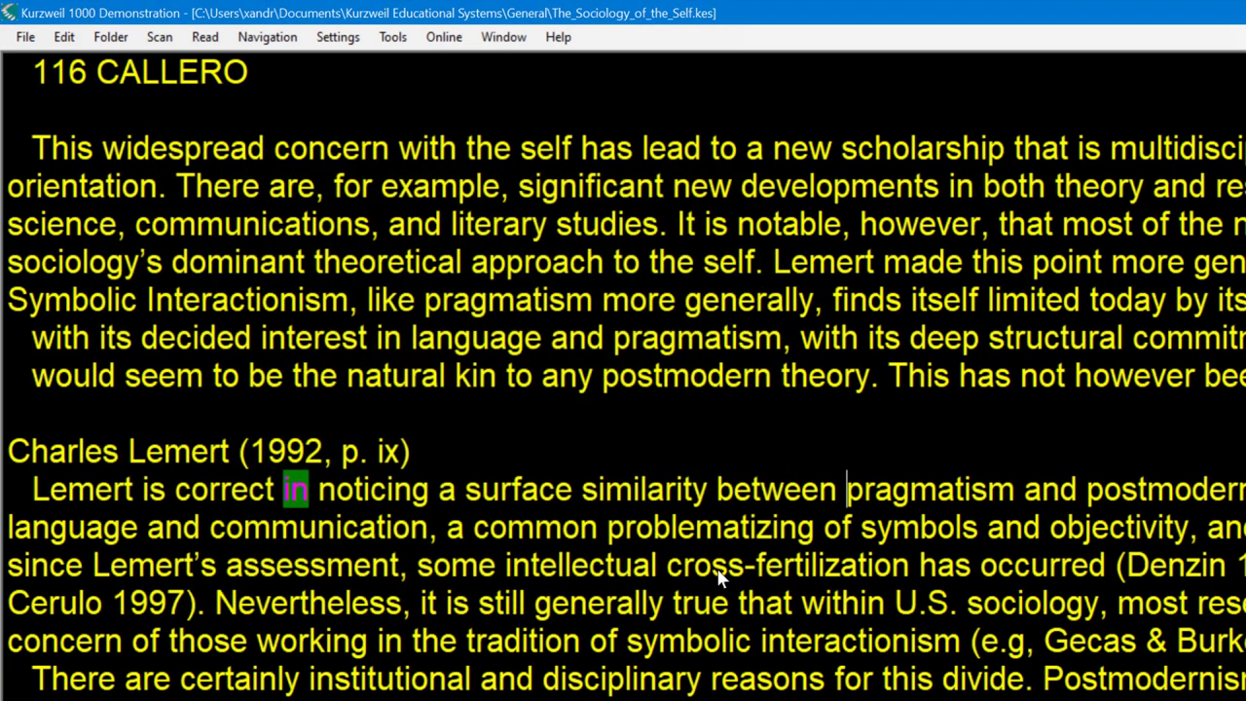